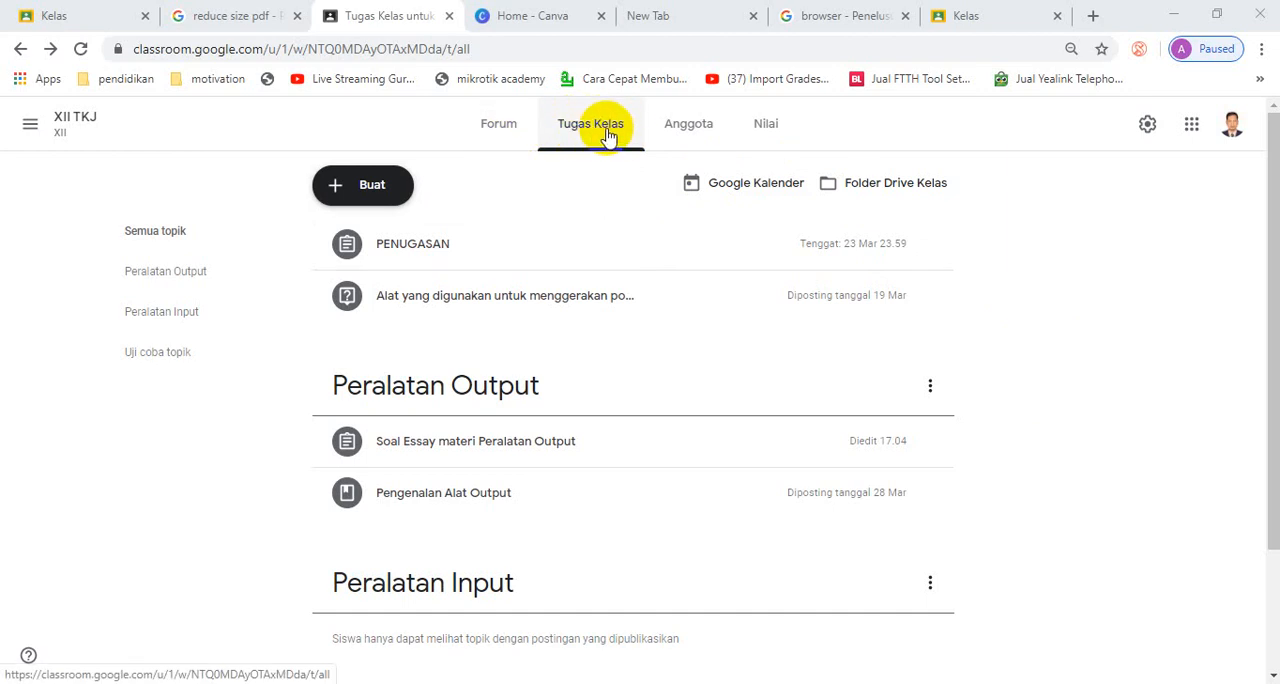
# - Create a new quiz assignment titled "Kuis materi pengenalan alat Output"
pyautogui.click(393, 192)
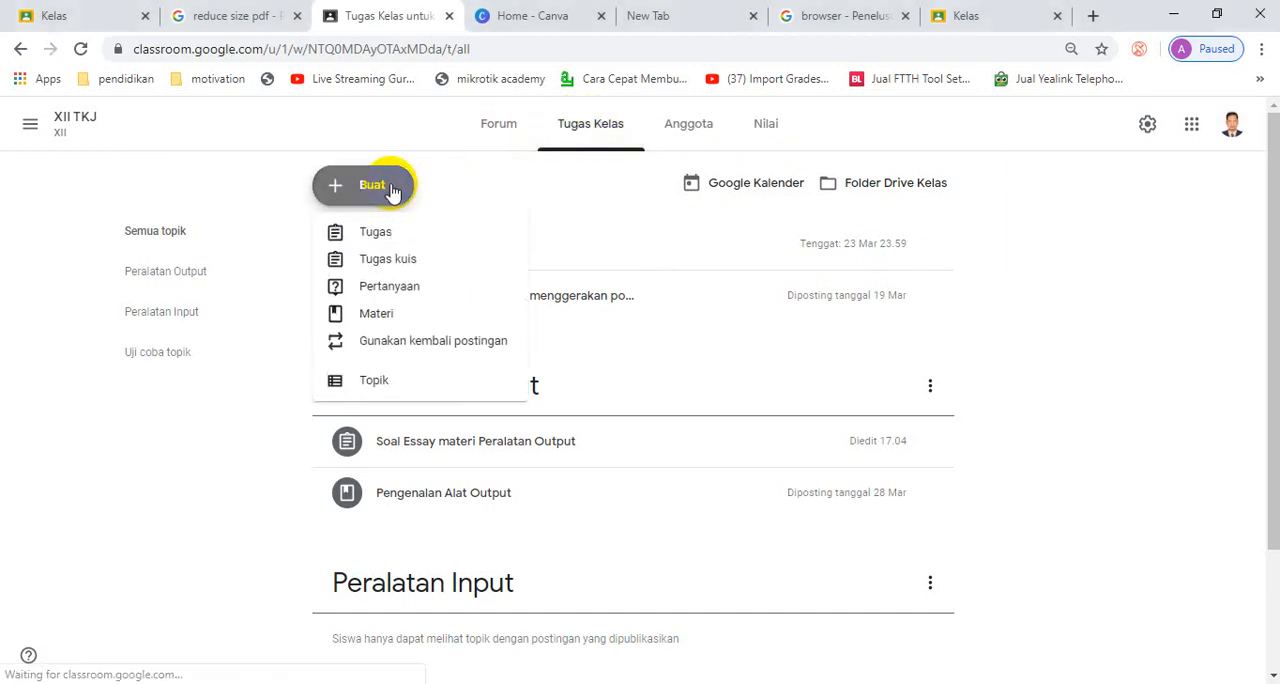
pyautogui.click(419, 261)
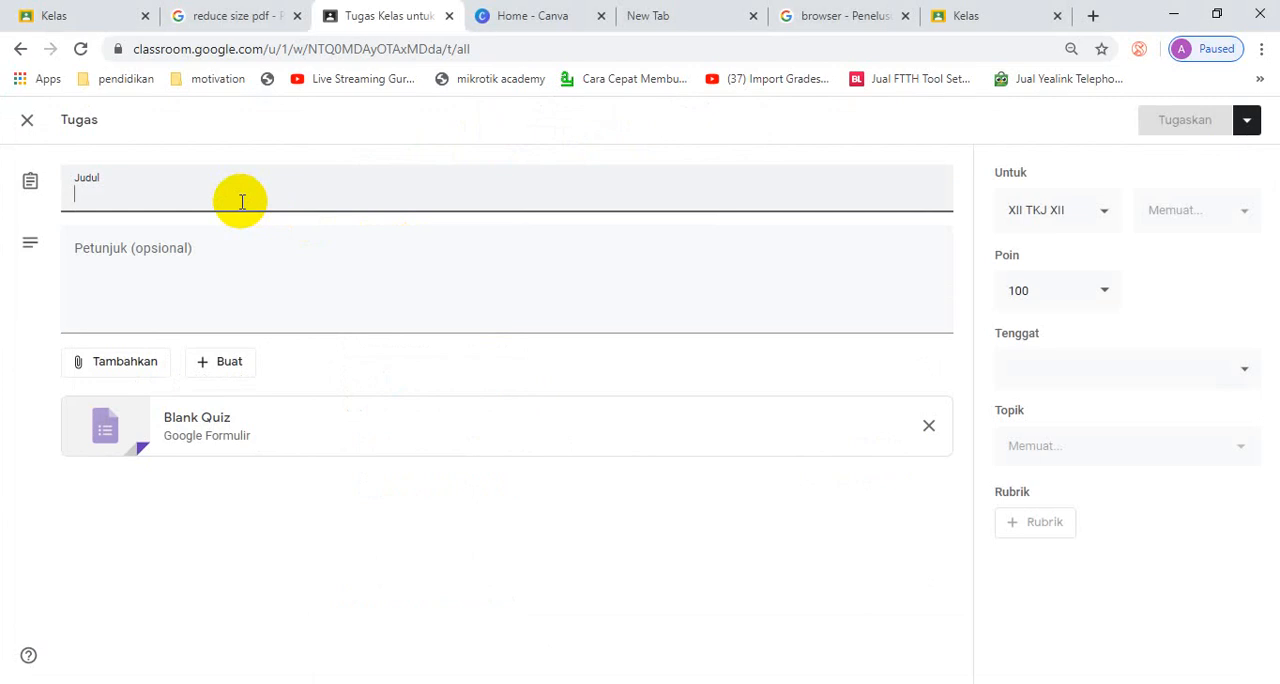
pyautogui.write('Kuis ')
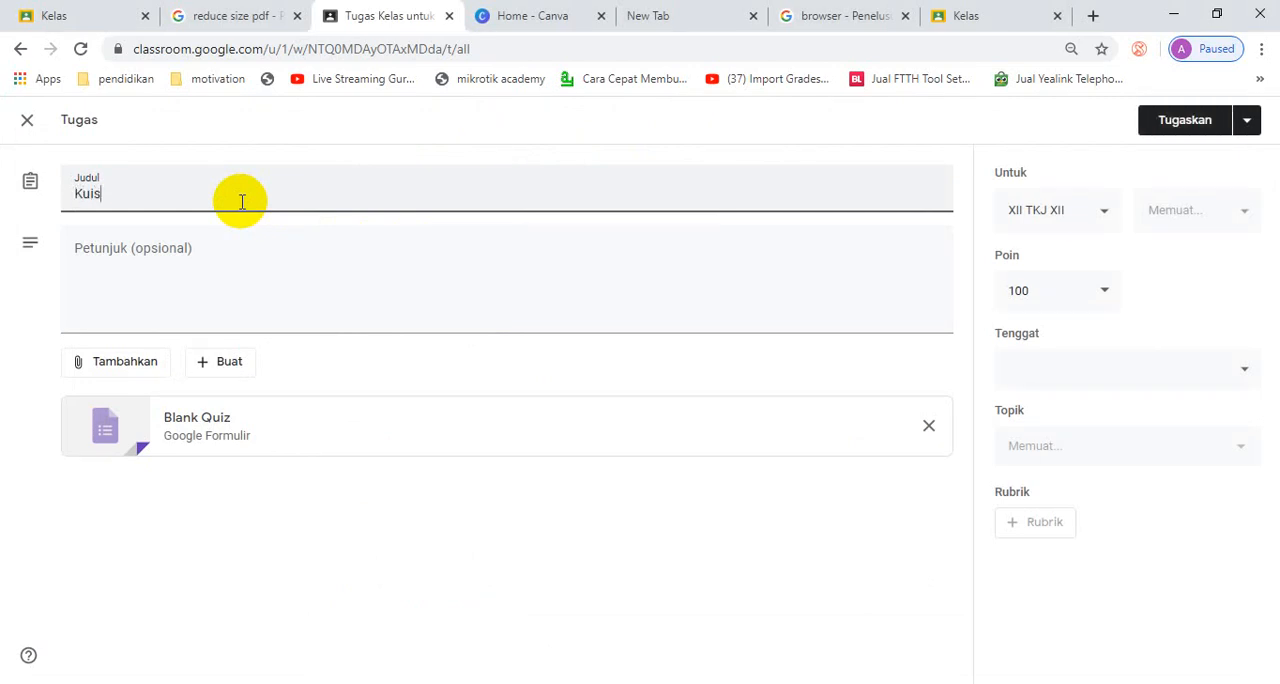
pyautogui.write('PEng')
pyautogui.press('BackSpace')
pyautogui.press('BackSpace')
pyautogui.press('BackSpace')
pyautogui.write('materi peng')
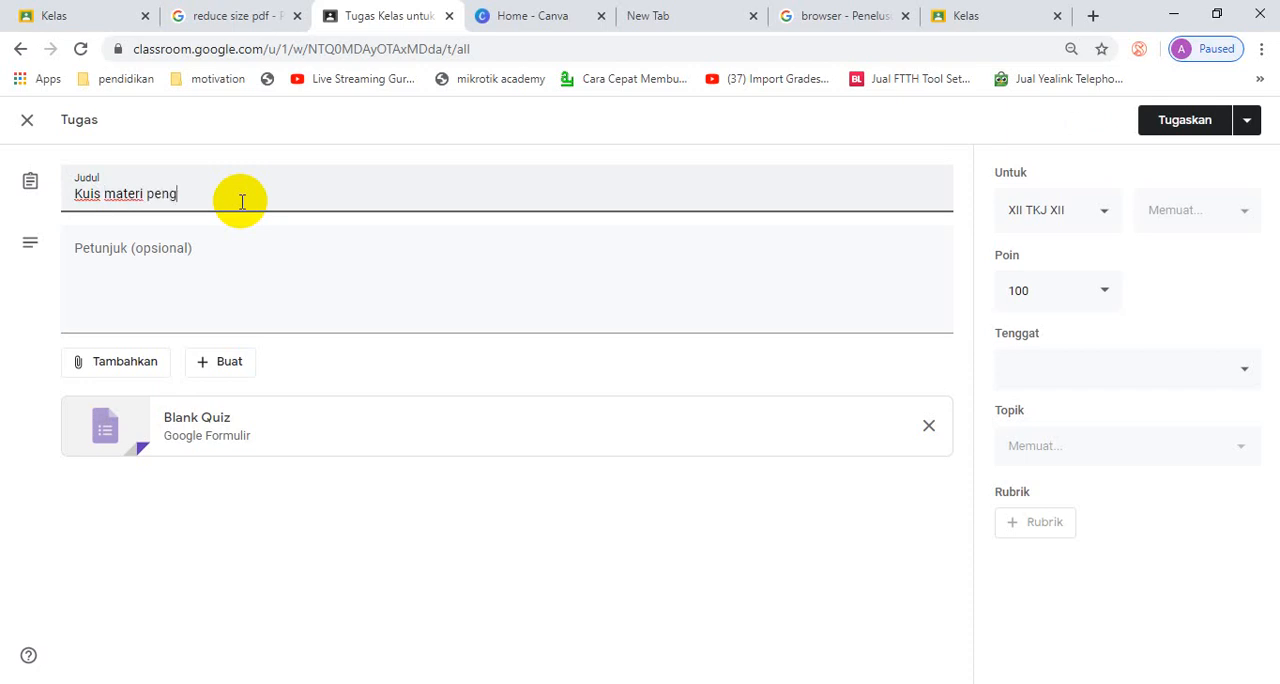
pyautogui.write('enalan ')
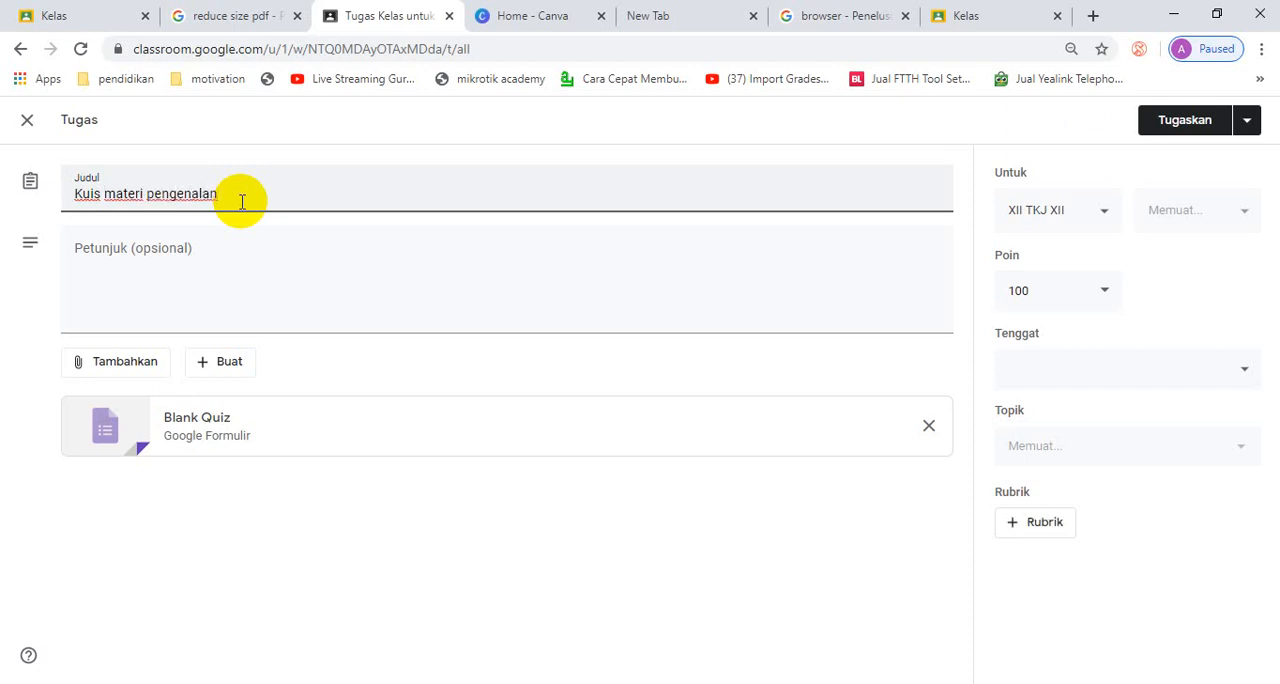
pyautogui.write('alat Output')
# - Enter the quiz instructions "Kerjakan soal di form, dan apabila sudah selesai silahkan di submit"
pyautogui.click(247, 289)
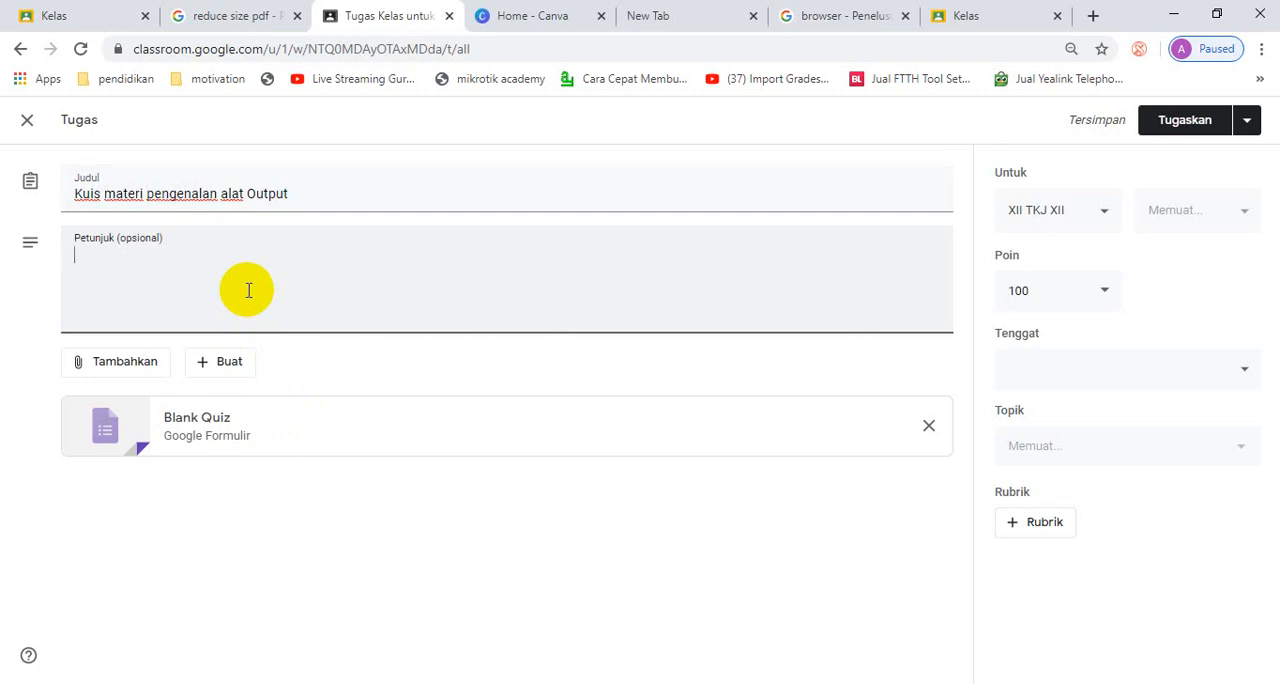
pyautogui.write('Kerjakan ')
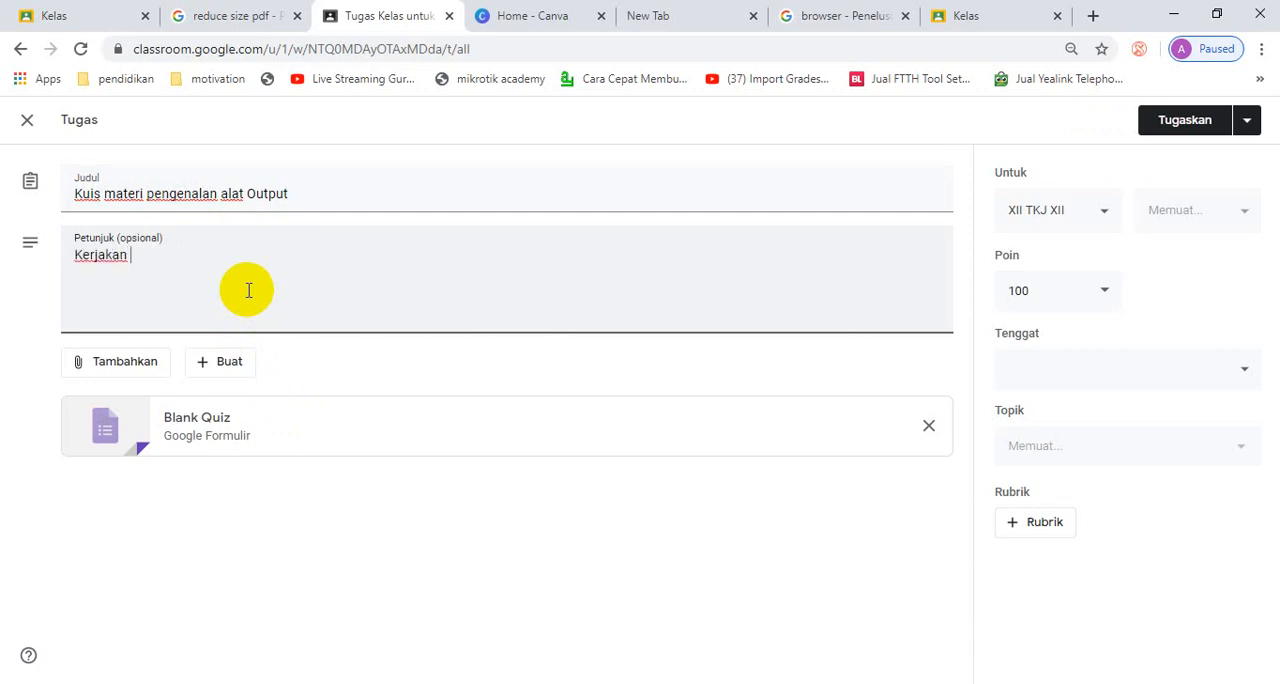
pyautogui.write('soal ')
pyautogui.write('di g')
pyautogui.write('orm')
pyautogui.write('. dan ')
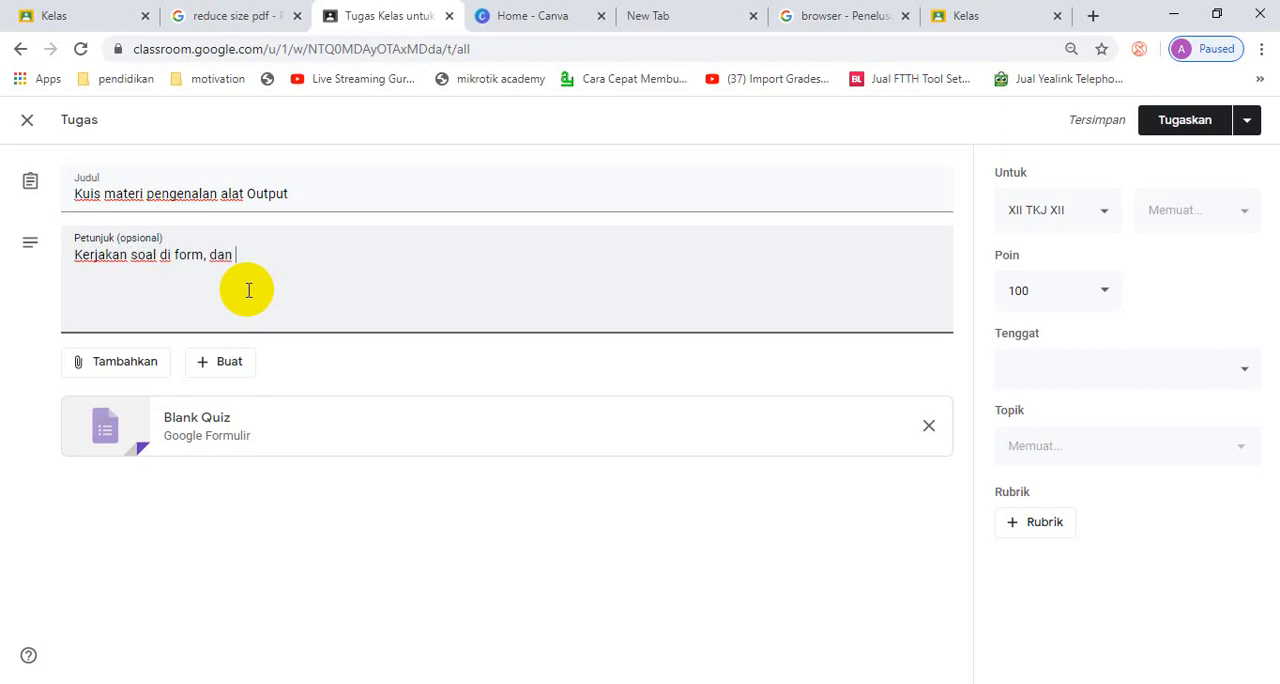
pyautogui.write('apabila sudah ')
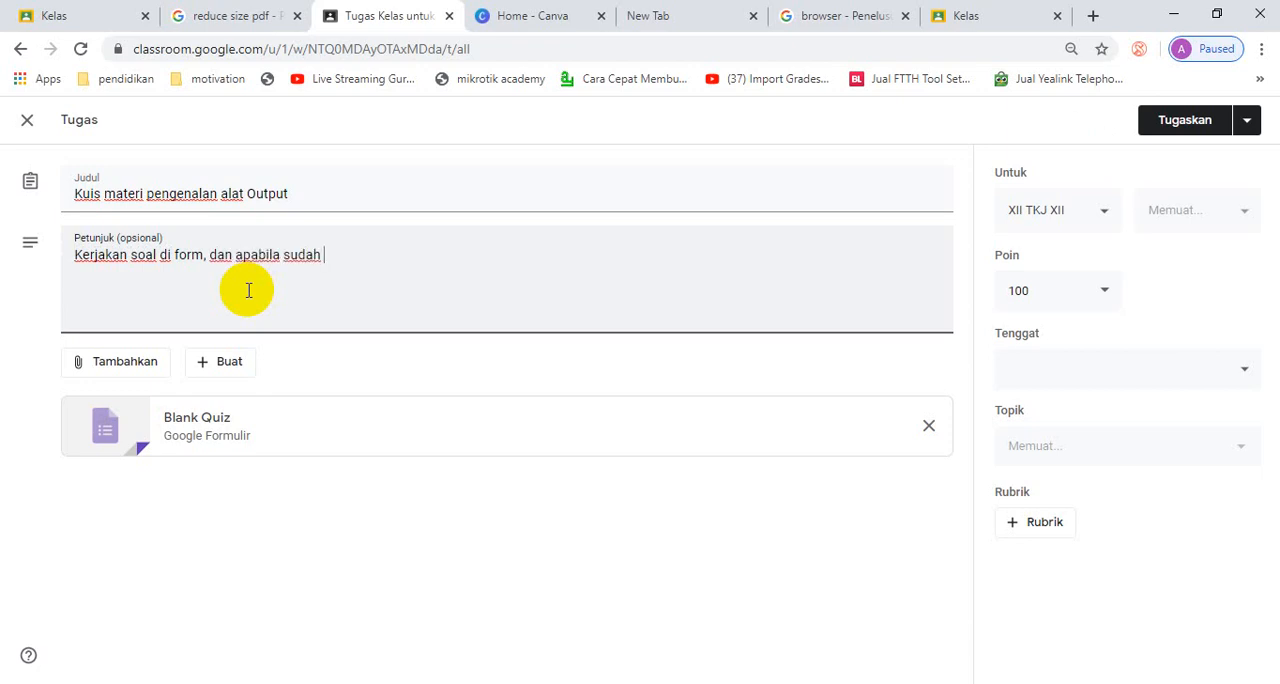
pyautogui.write('selesai silahkan')
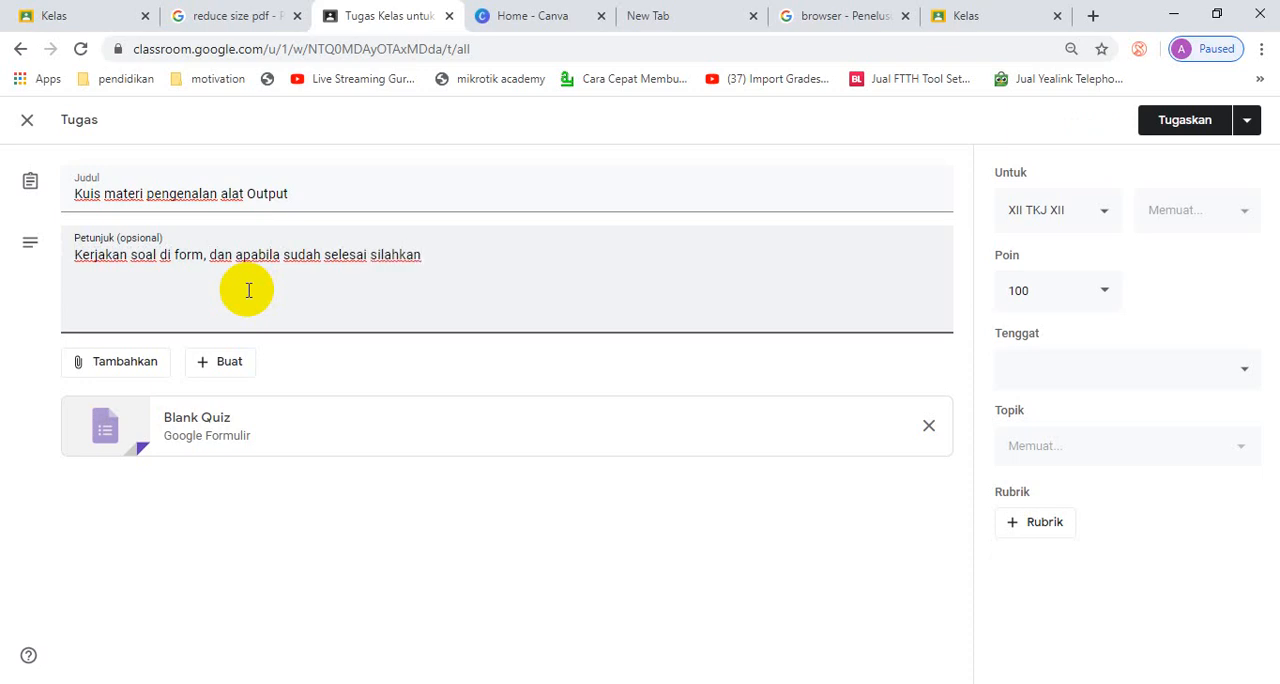
pyautogui.write(' di sub')
pyautogui.write('min')
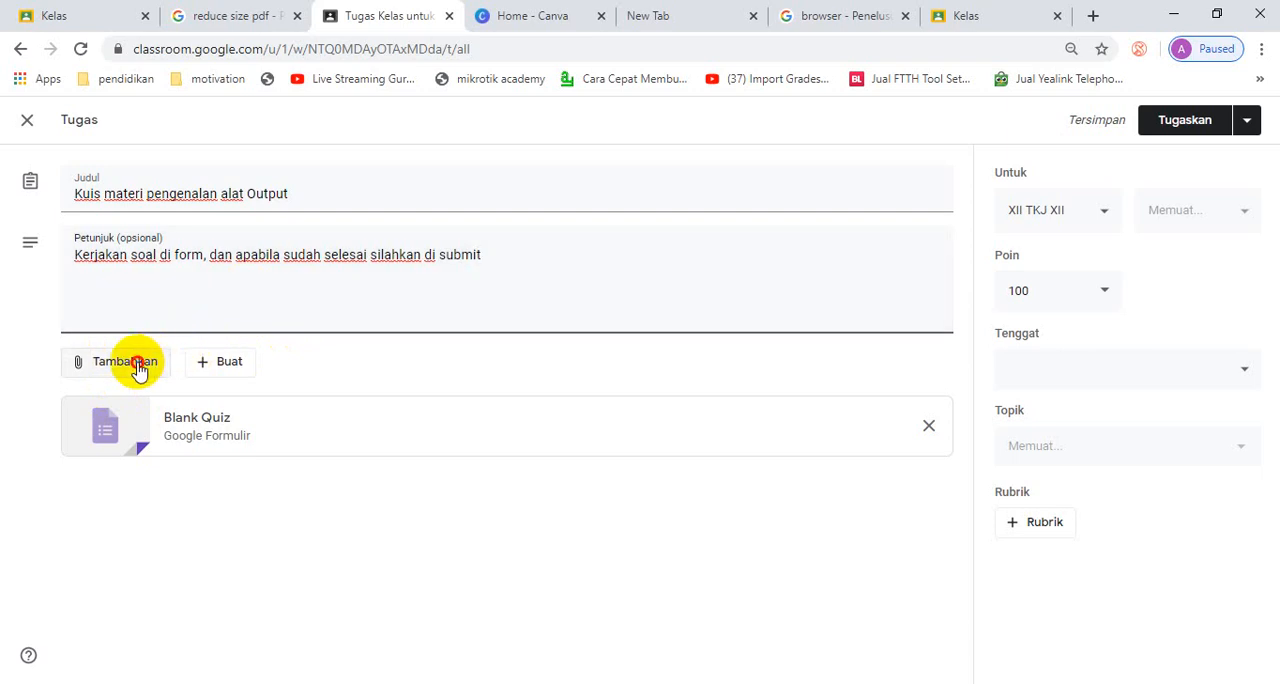
pyautogui.click(139, 369)
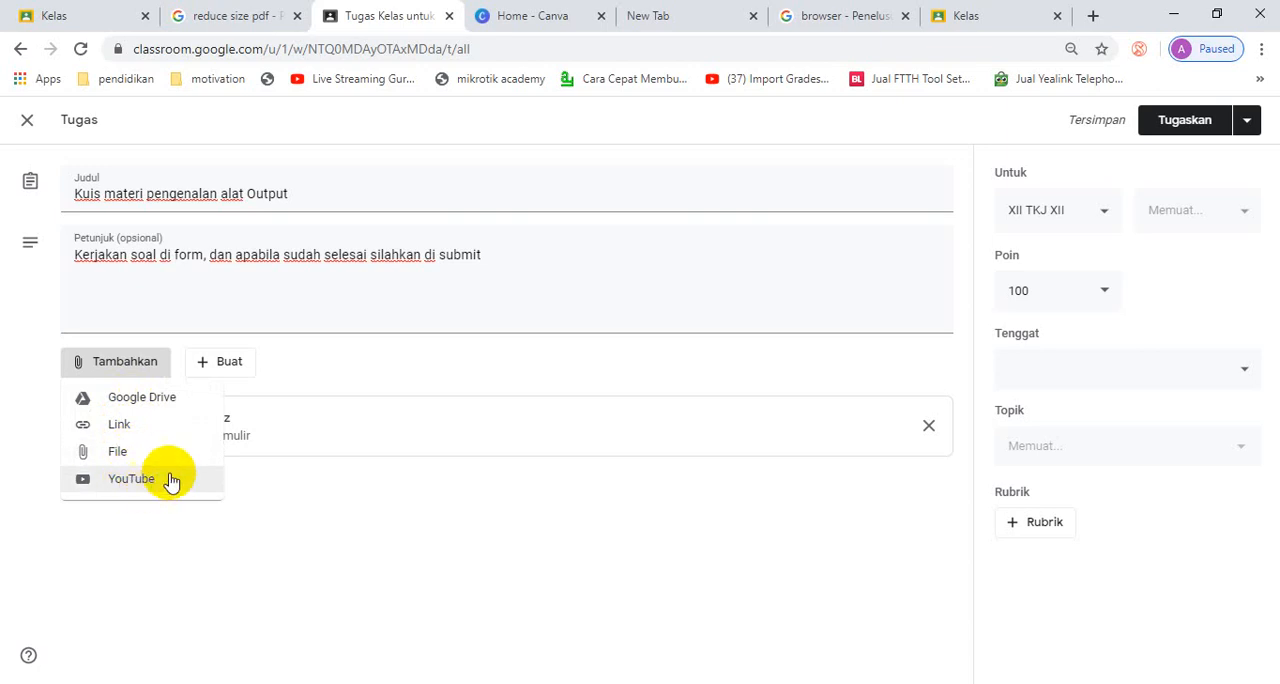
pyautogui.click(320, 525)
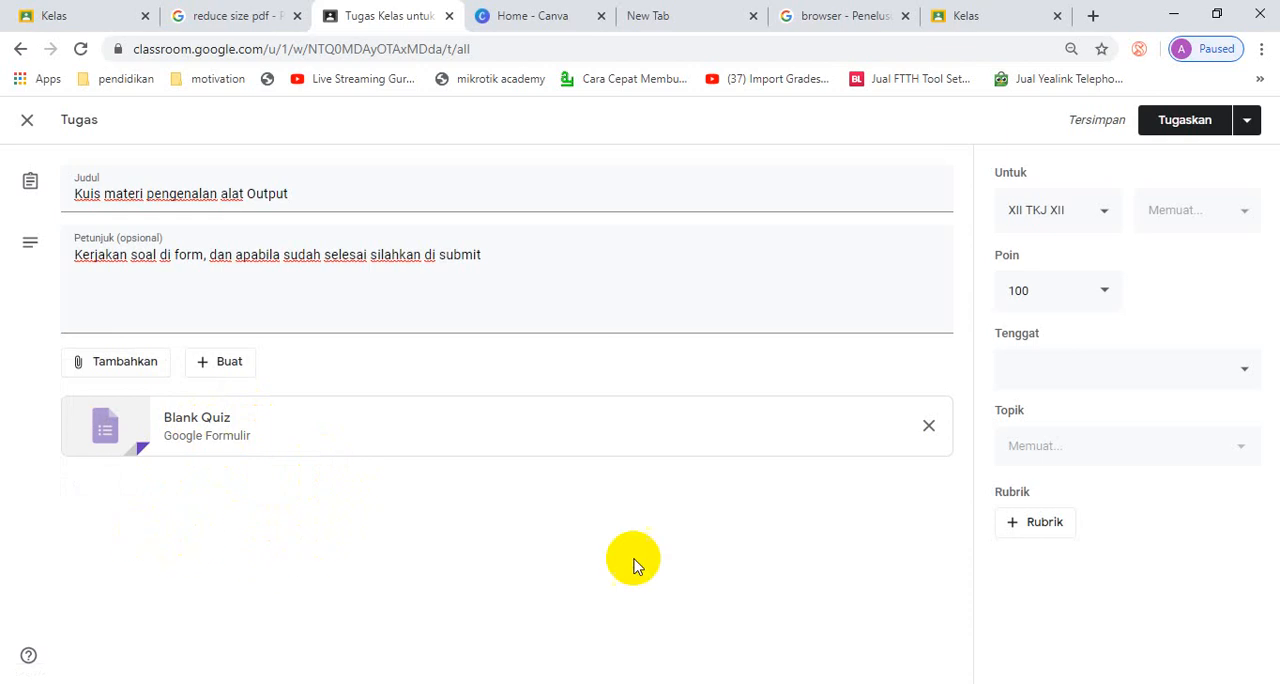
pyautogui.click(1108, 216)
pyautogui.click(1108, 216)
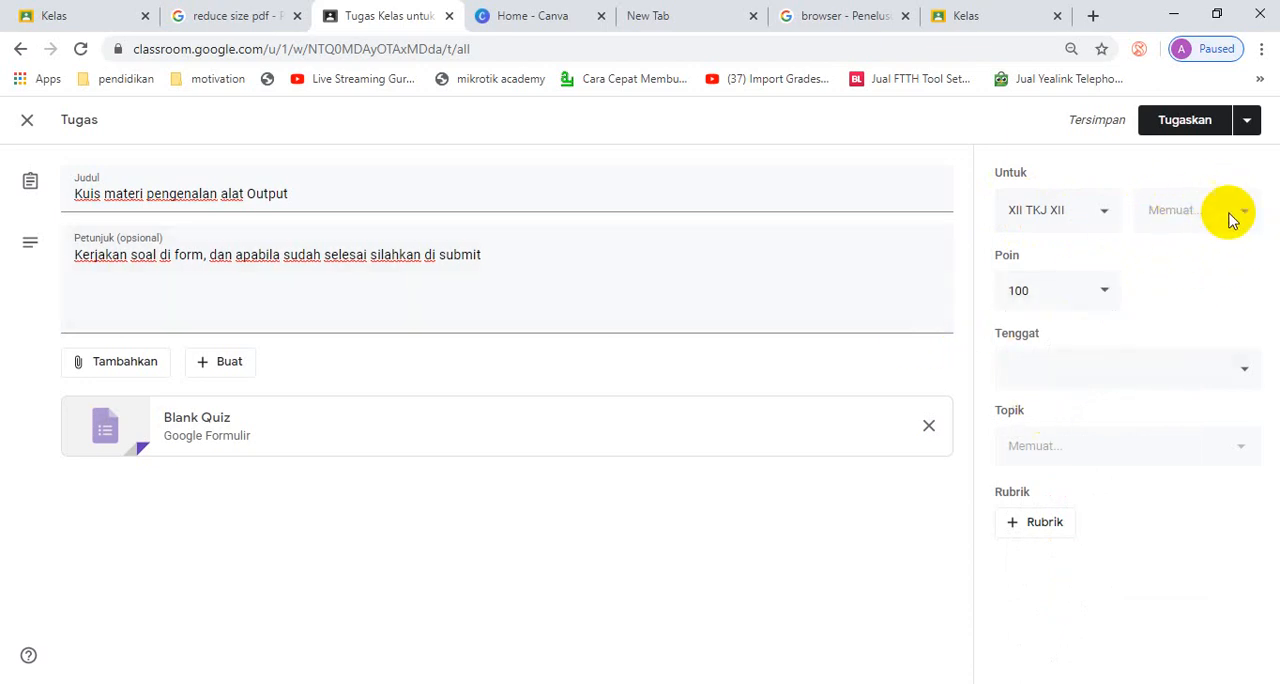
# - Add Kelas Latihan to the classes that receive the quiz assignment
pyautogui.click(1108, 218)
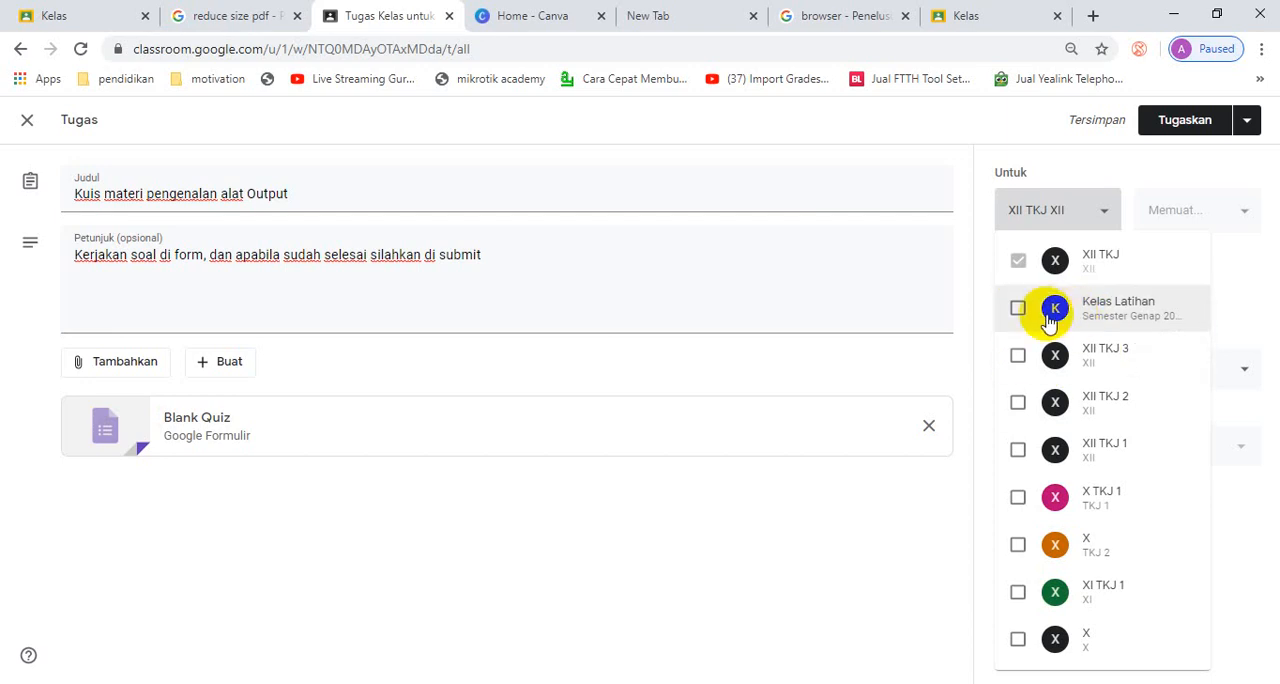
pyautogui.click(1018, 310)
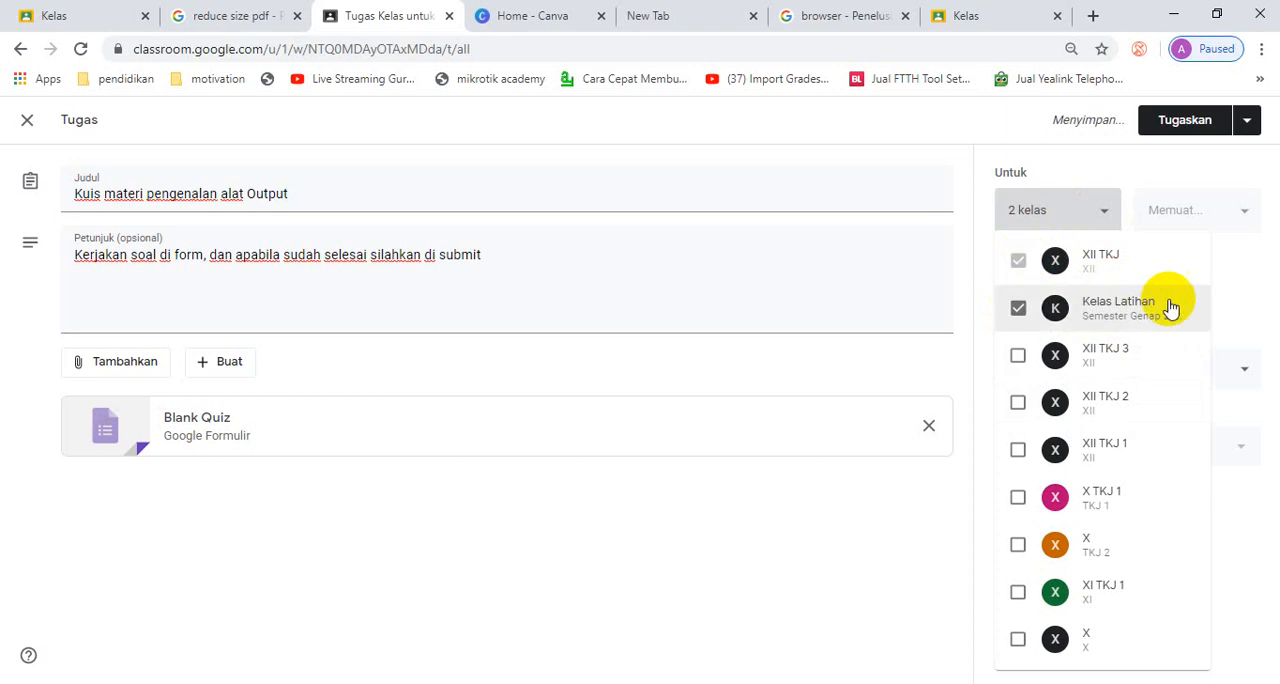
pyautogui.click(794, 498)
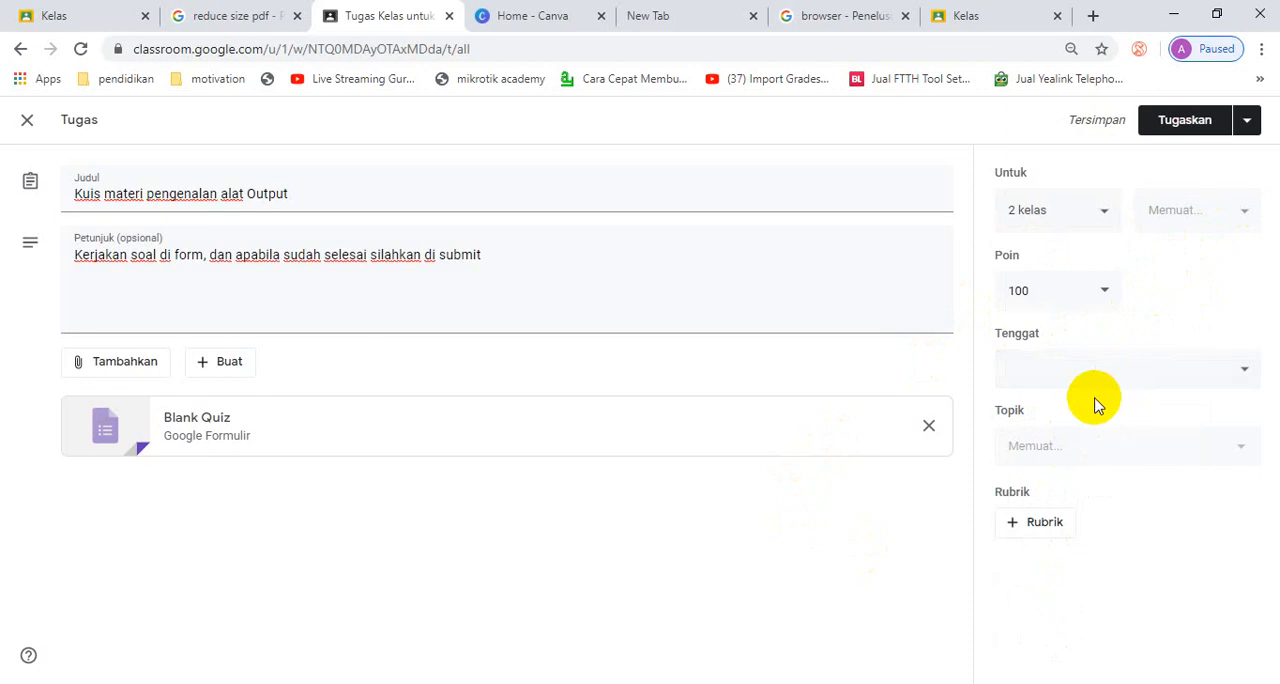
# - Reload the class page and reopen the draft "Kuis materi pengenalan alat Output" for editing
pyautogui.click(84, 50)
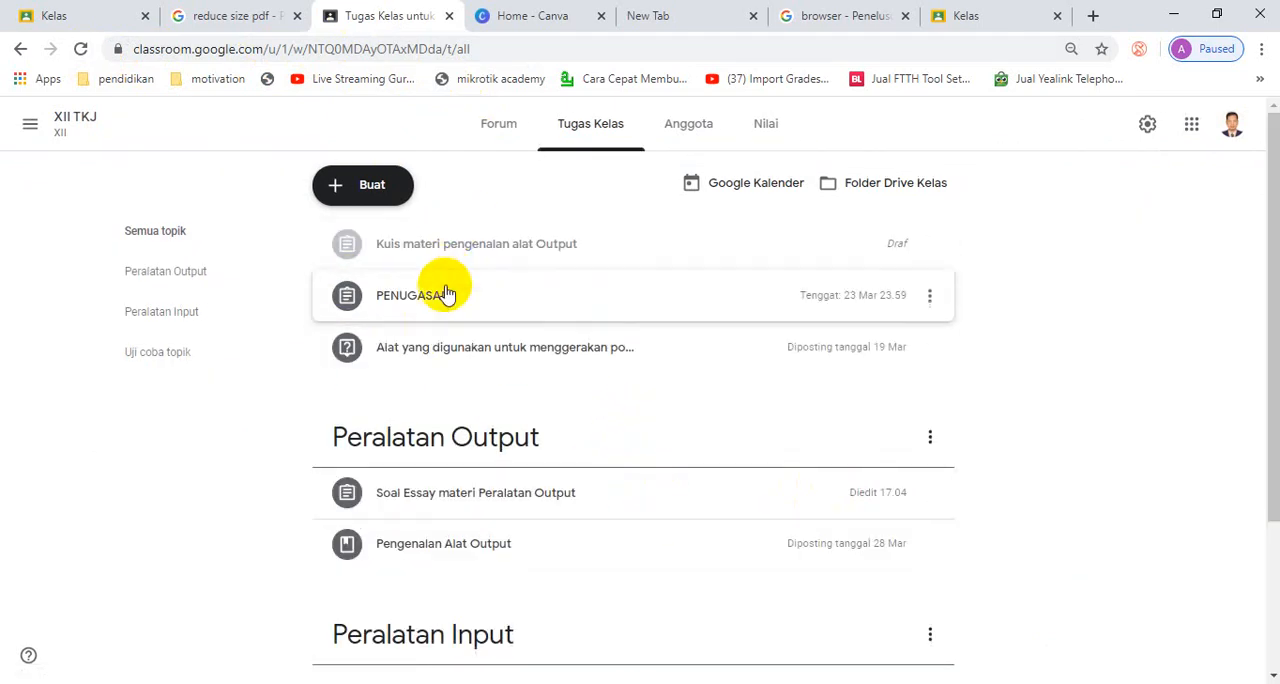
pyautogui.click(613, 249)
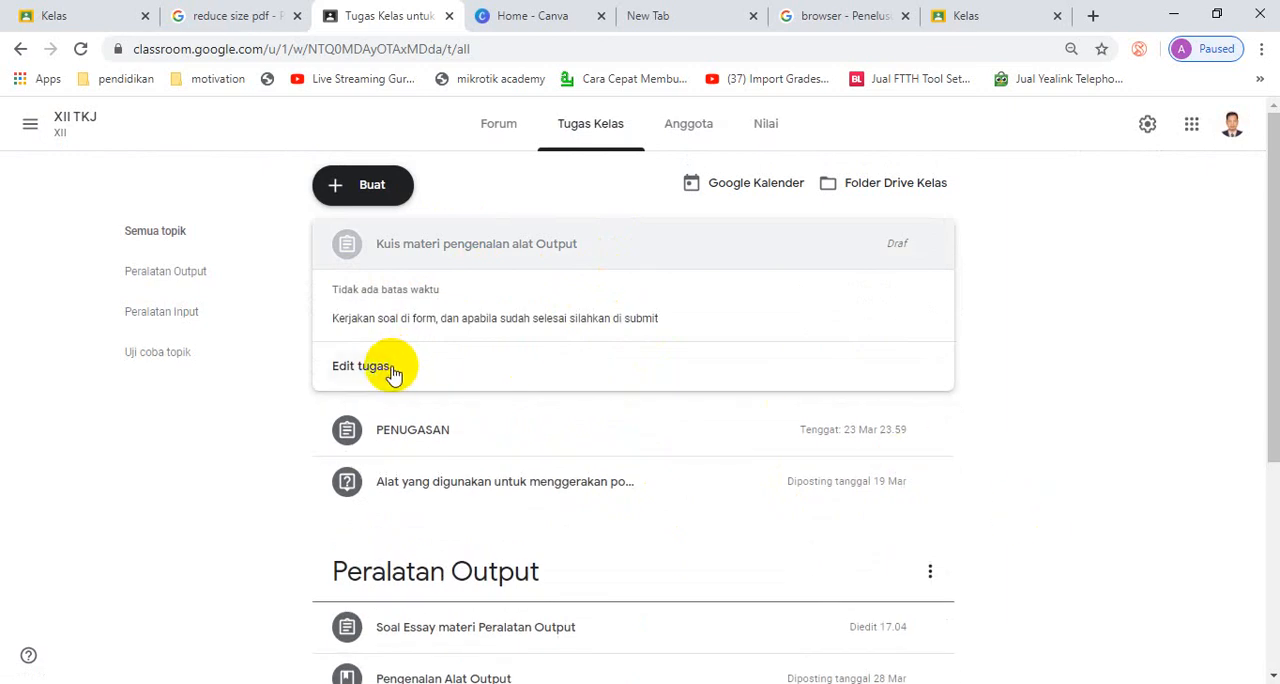
pyautogui.click(362, 366)
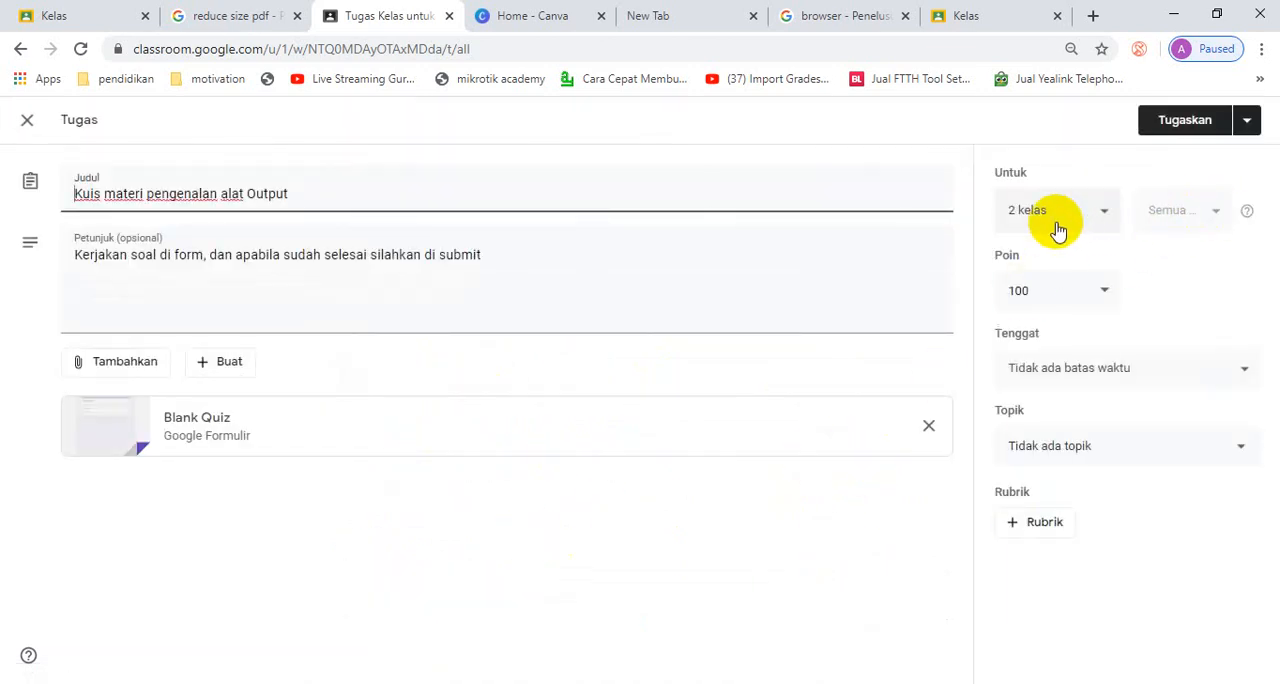
# - Remove Kelas Latihan from the quiz's recipient classes, leaving only XII TKJ selected
pyautogui.click(1100, 214)
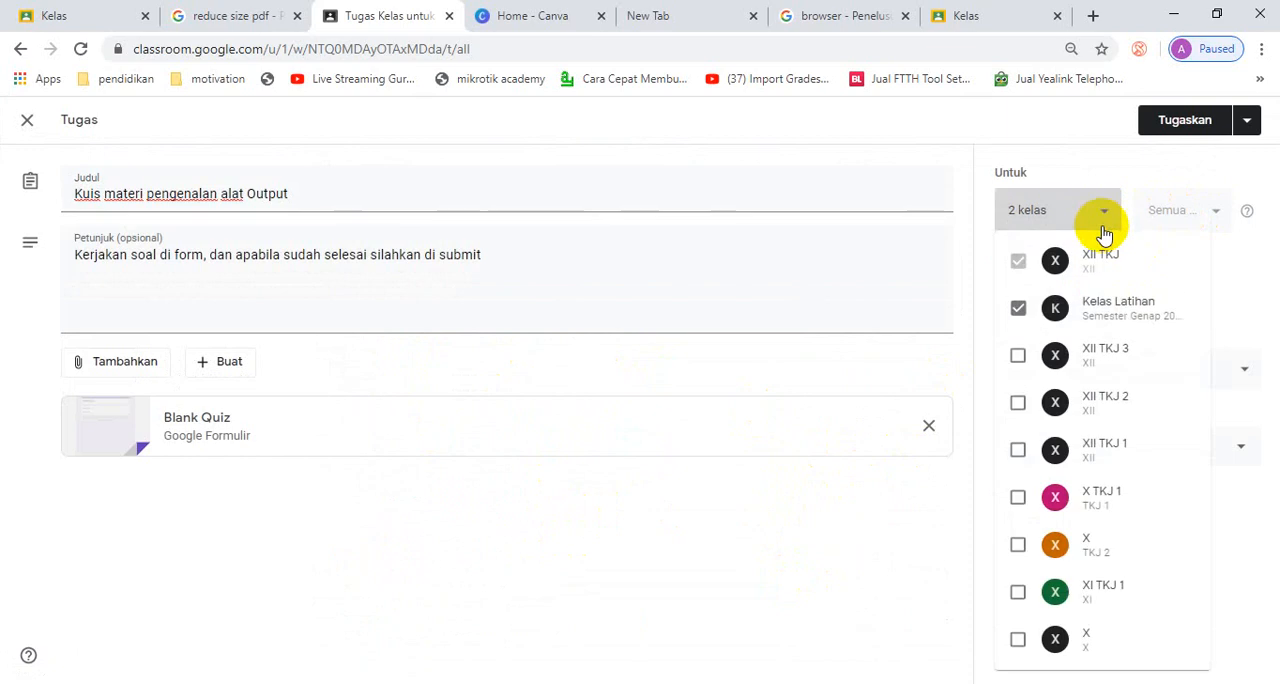
pyautogui.click(1218, 207)
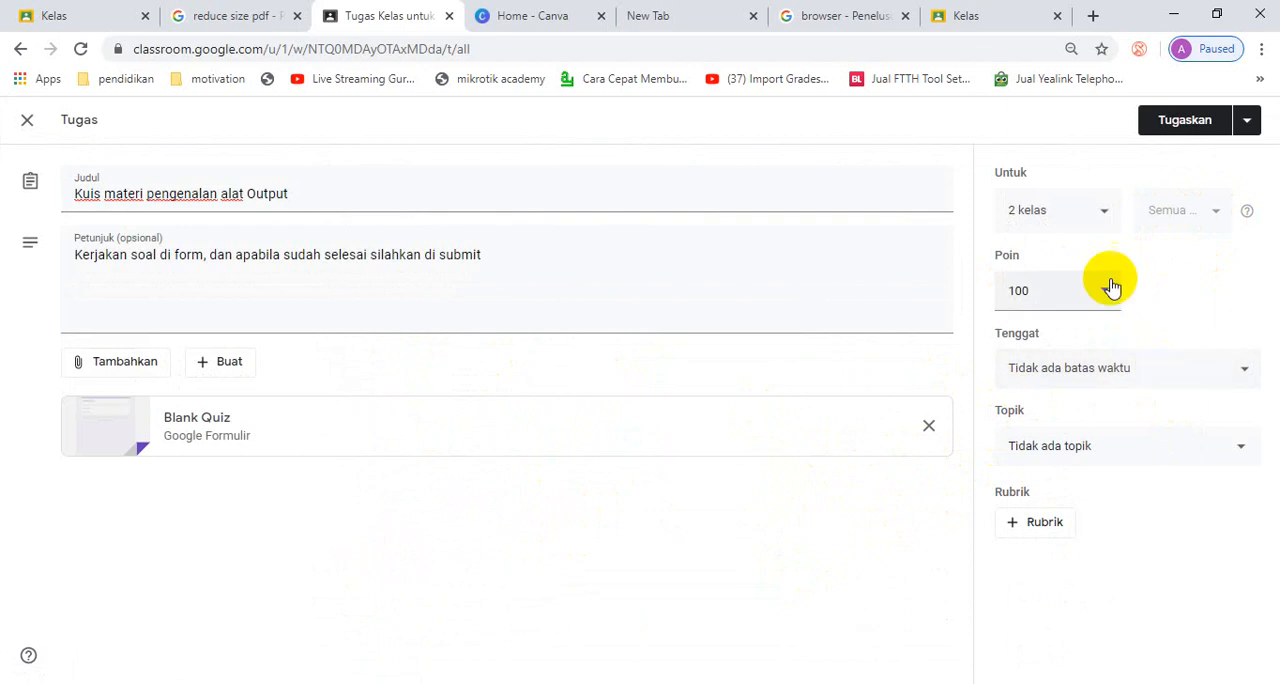
pyautogui.click(1103, 214)
pyautogui.click(1018, 308)
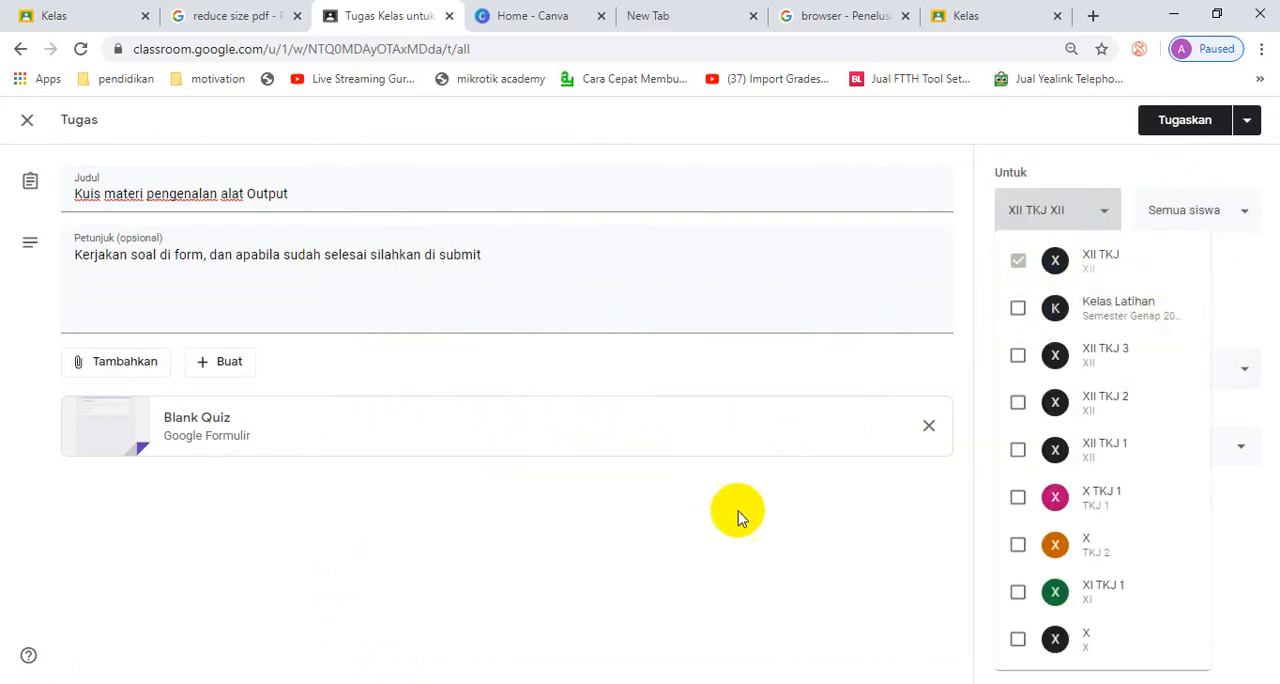
pyautogui.click(737, 517)
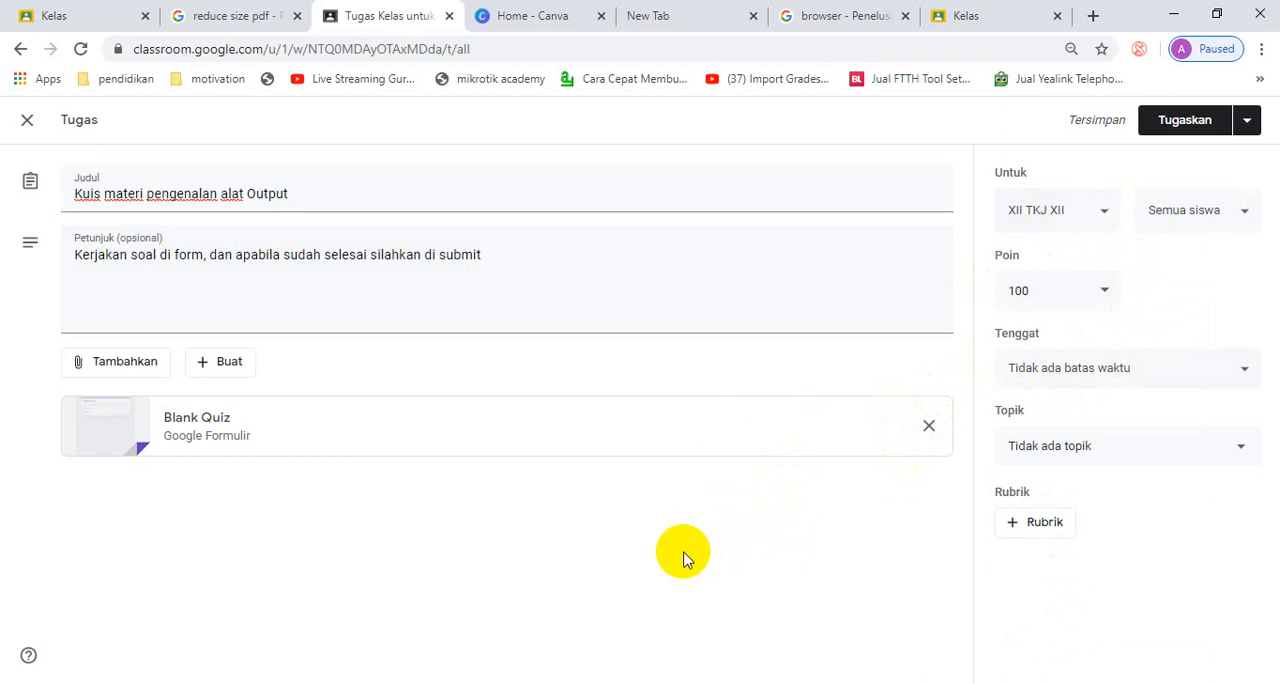
# - Review the quiz assignment's options for recipient class, students and due date
pyautogui.click(1106, 214)
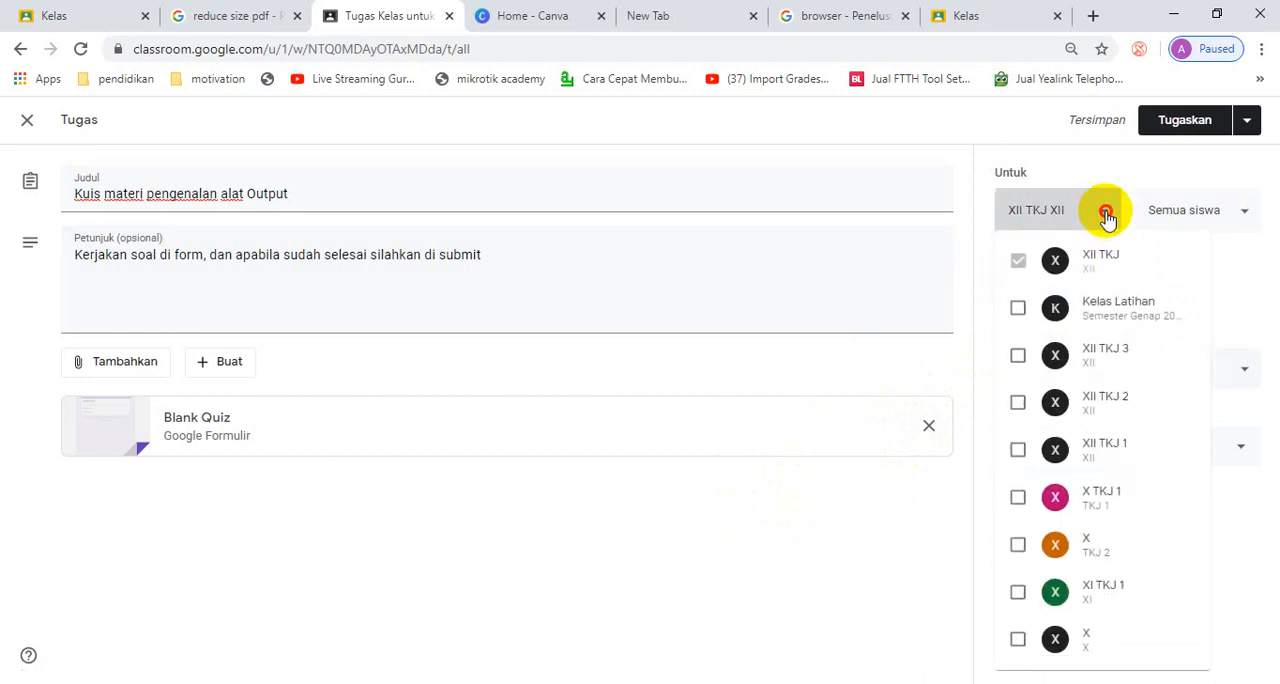
pyautogui.click(1107, 216)
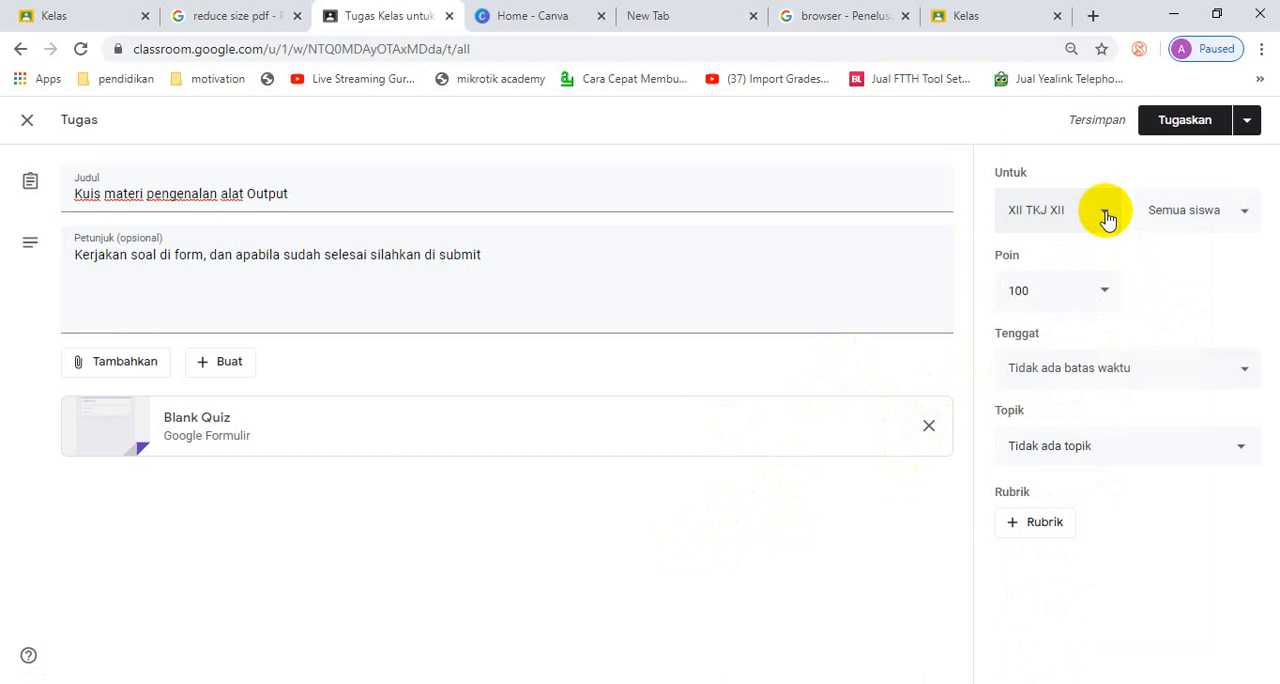
pyautogui.click(1243, 218)
pyautogui.click(1240, 217)
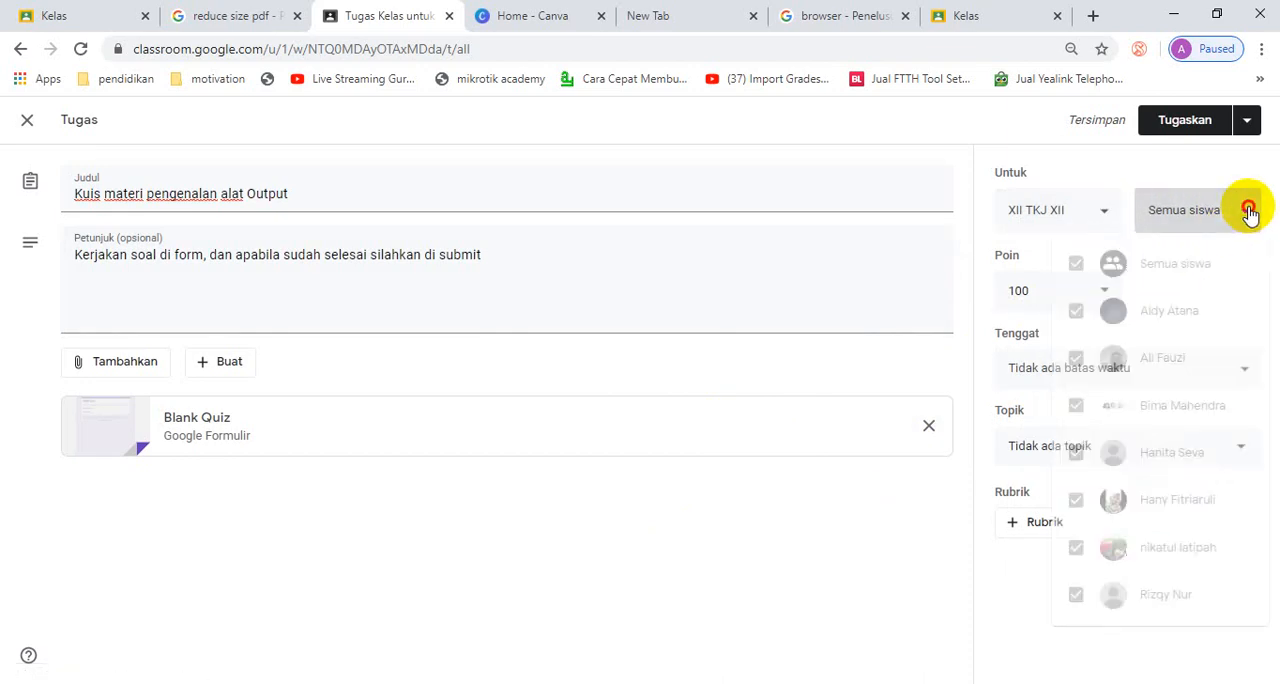
pyautogui.click(1248, 214)
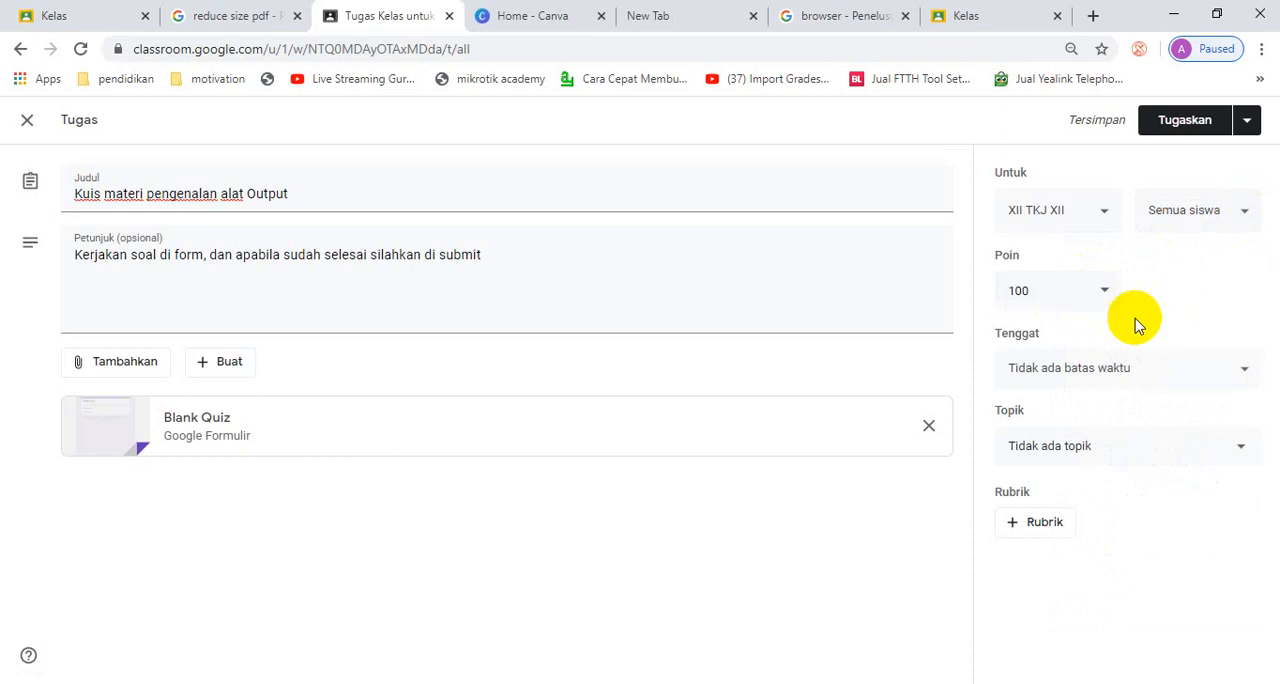
pyautogui.click(1240, 372)
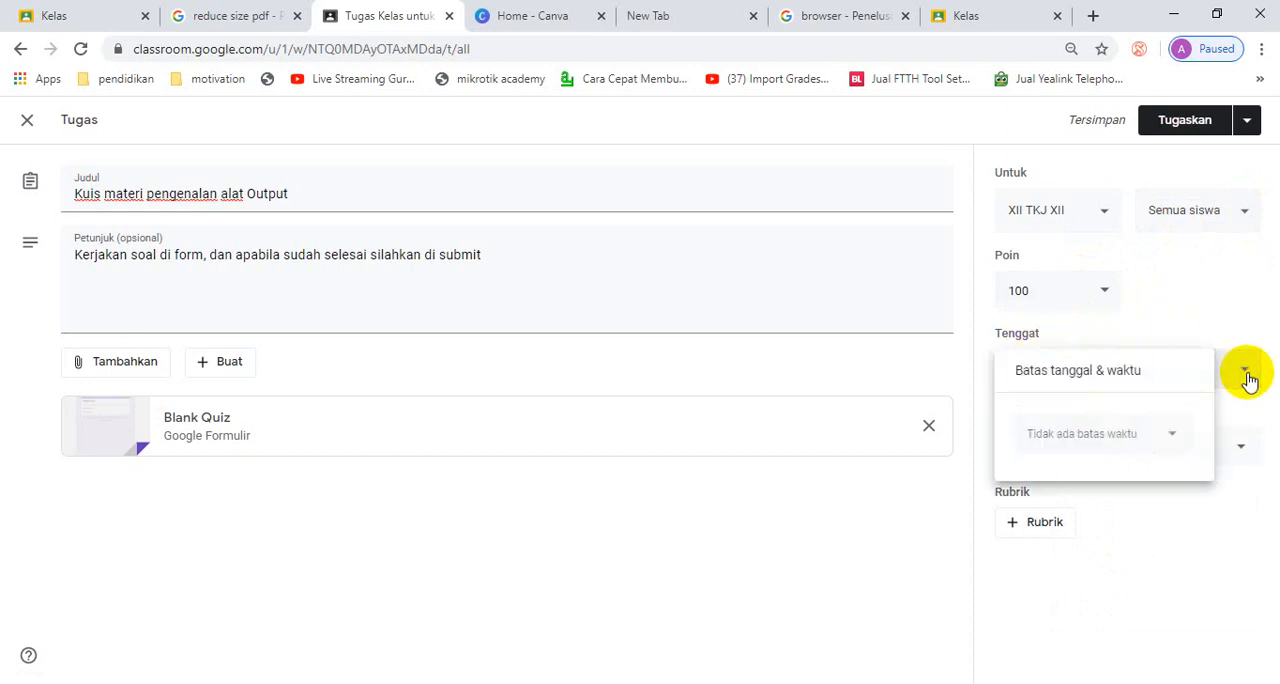
pyautogui.click(1177, 437)
pyautogui.click(1174, 436)
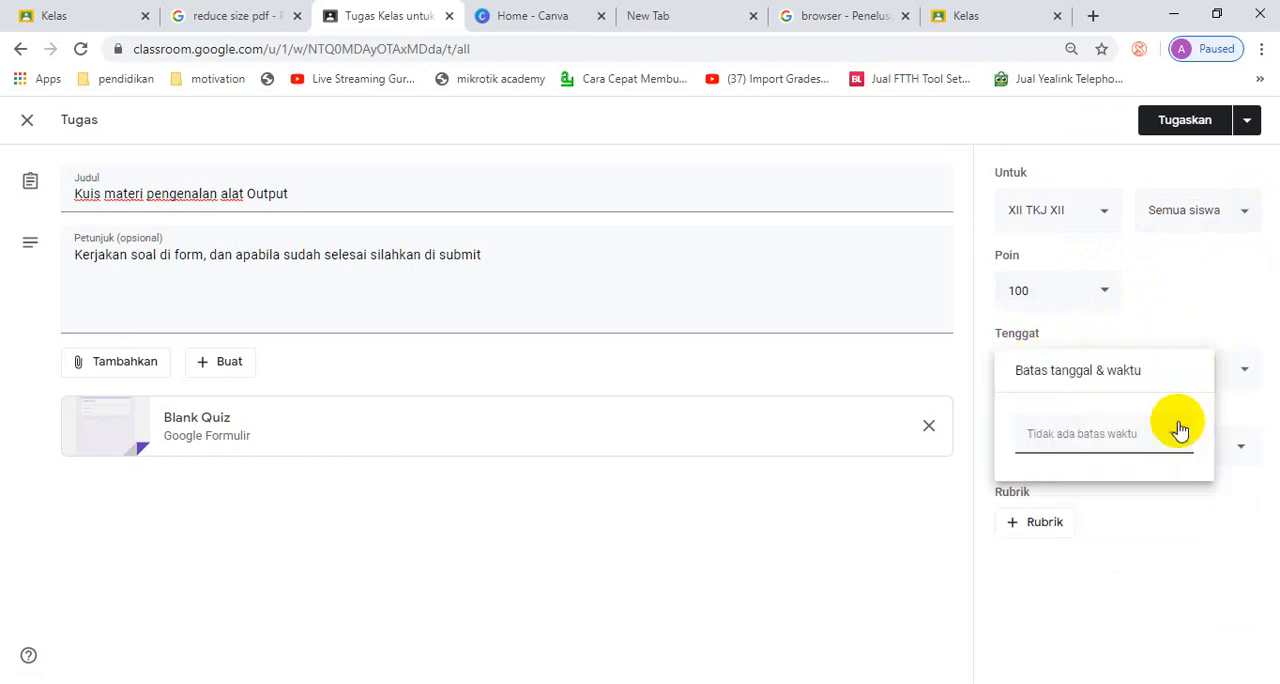
pyautogui.click(1243, 372)
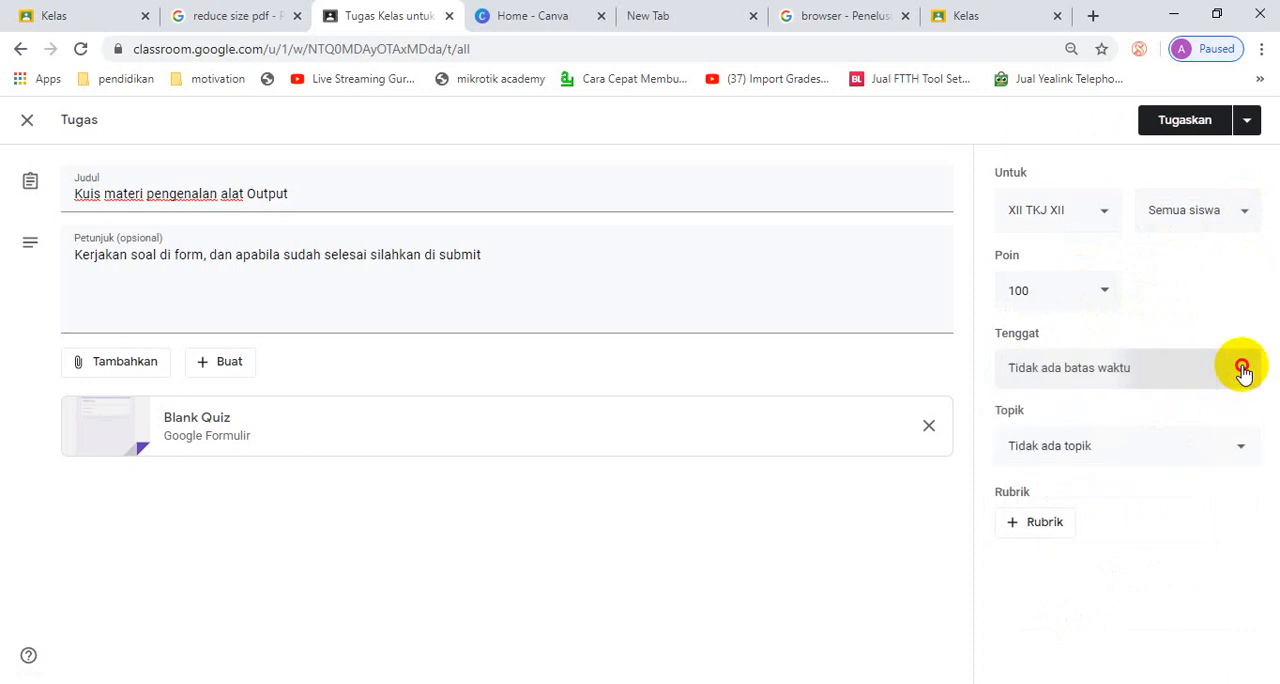
pyautogui.click(1243, 372)
pyautogui.click(1191, 289)
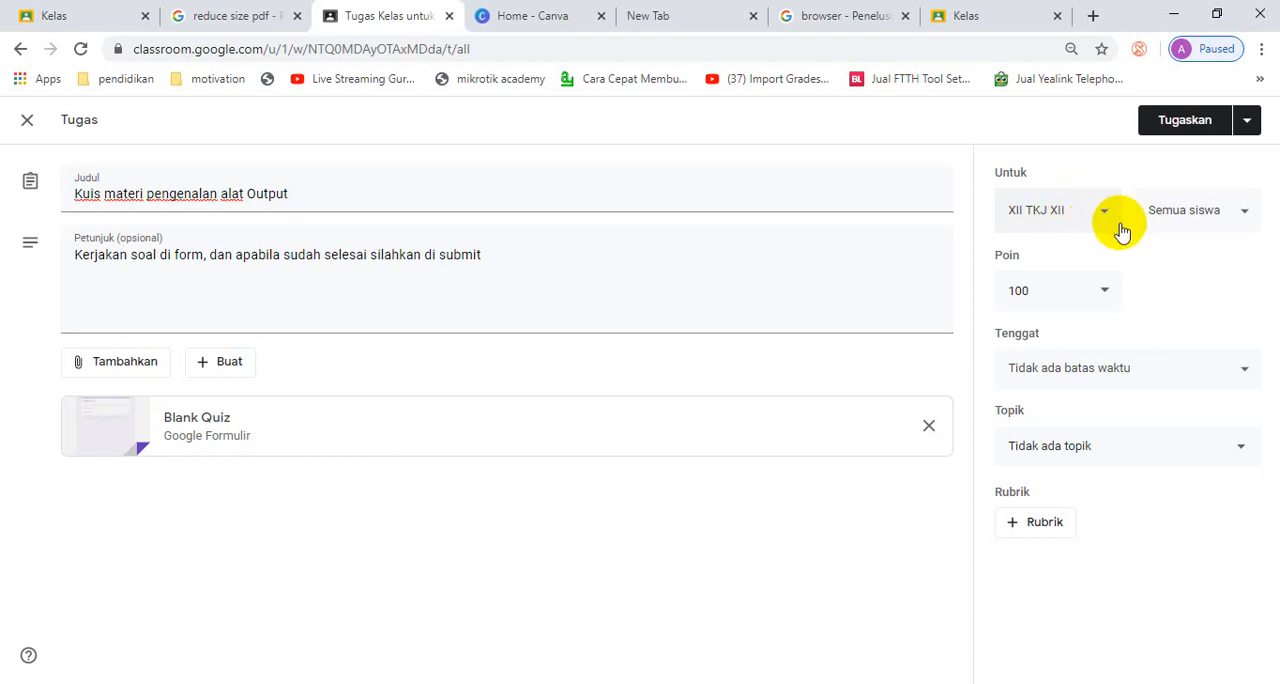
pyautogui.click(1246, 219)
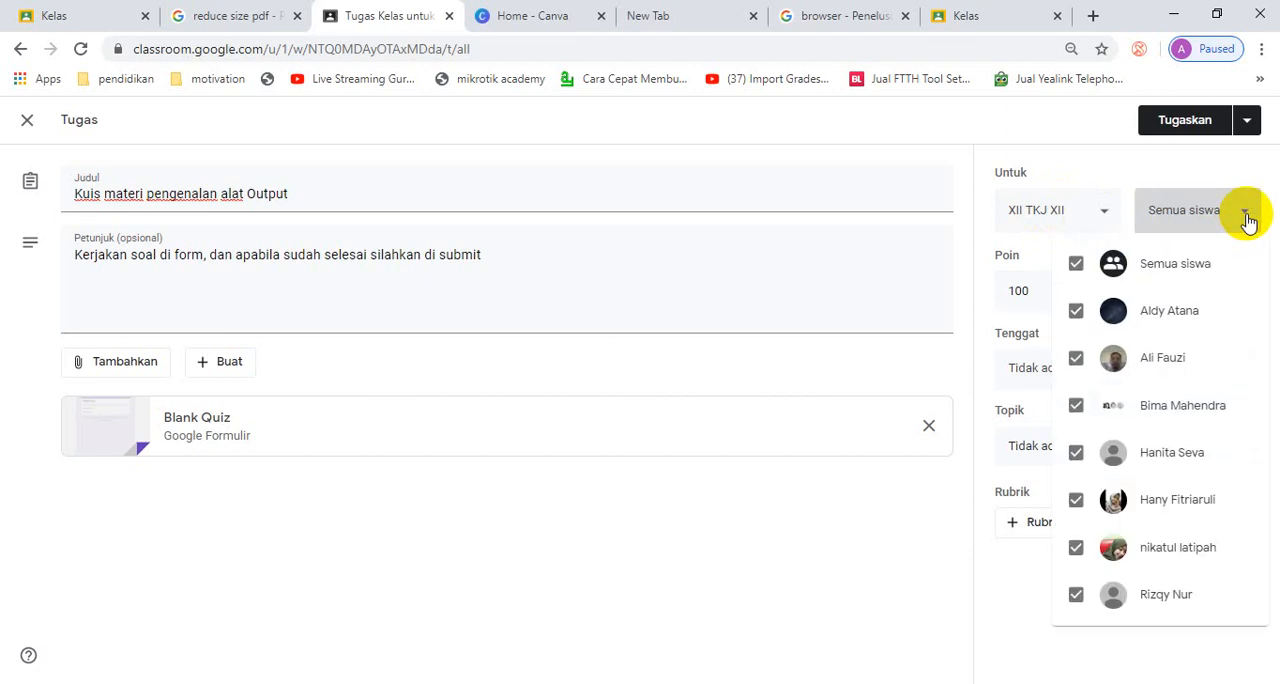
pyautogui.click(1245, 216)
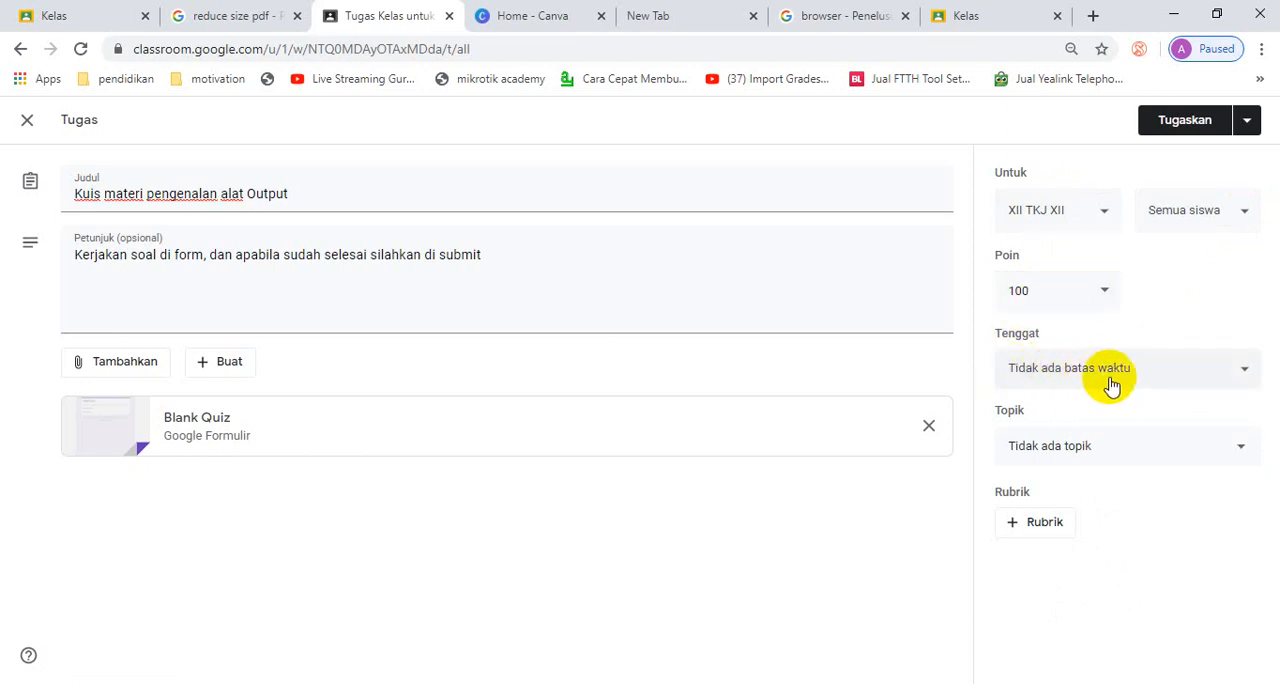
# - Set the assignment's topic to Peralatan Output and open the attached Blank Quiz form for editing
pyautogui.click(1252, 450)
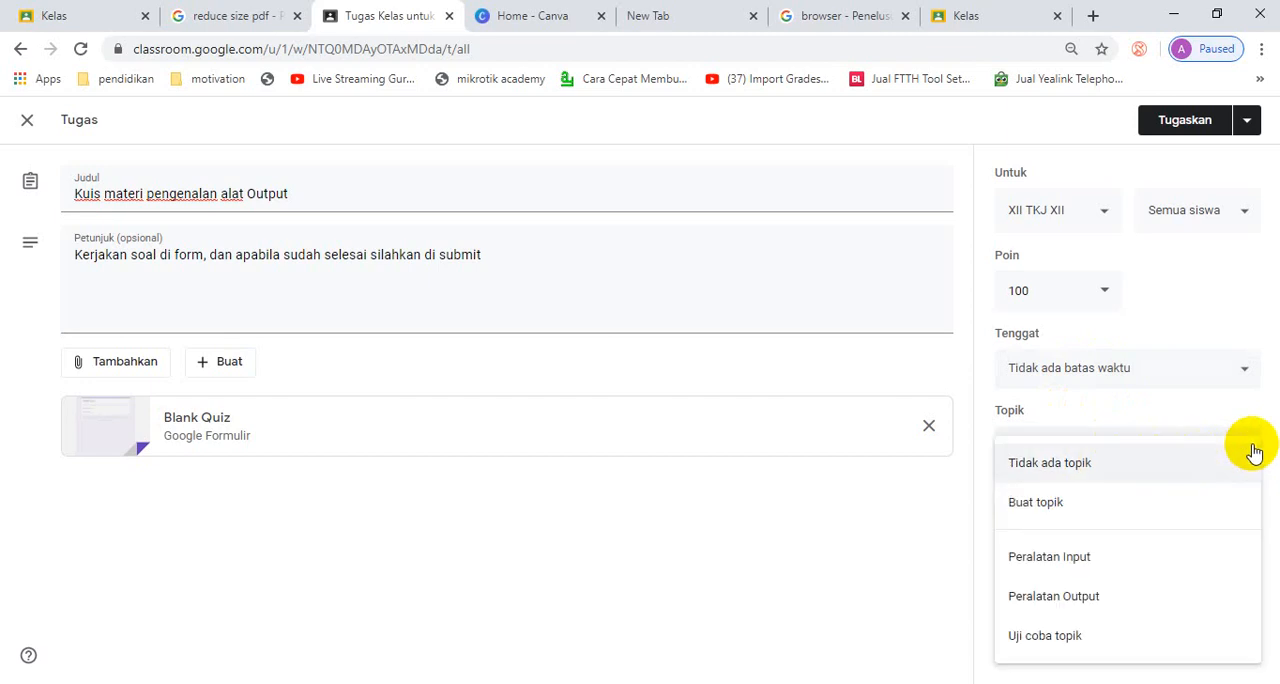
pyautogui.click(1105, 610)
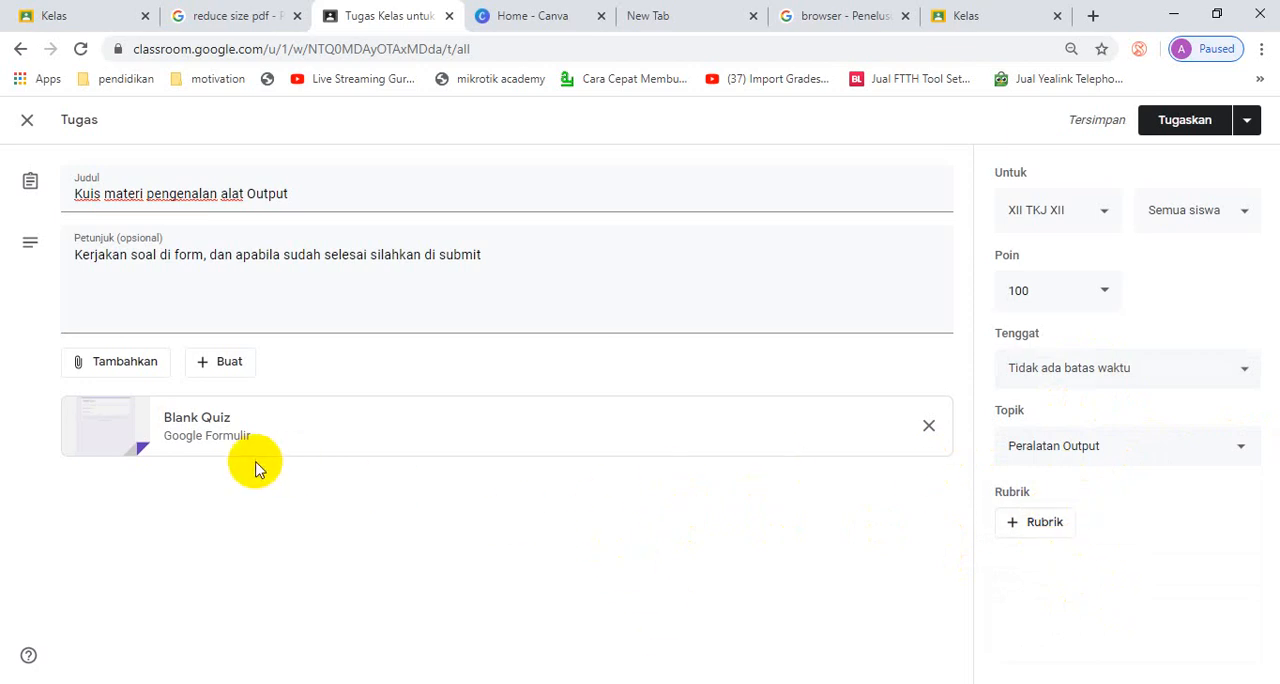
pyautogui.click(165, 437)
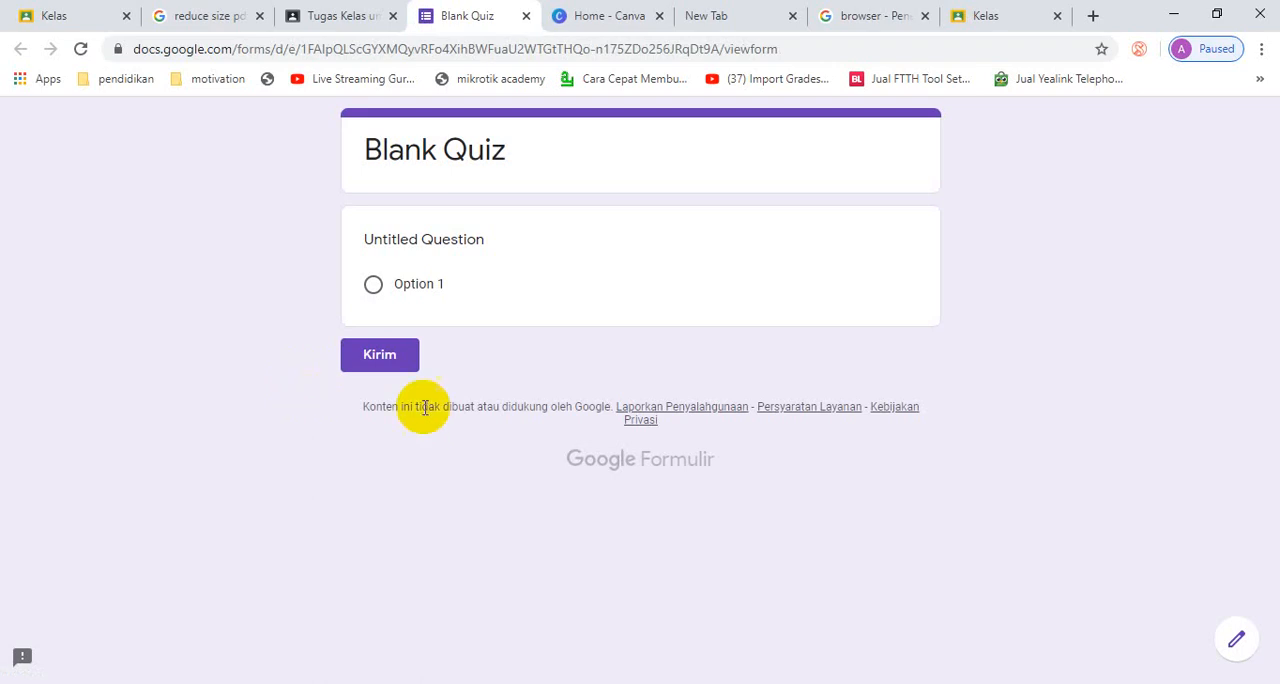
pyautogui.click(1238, 645)
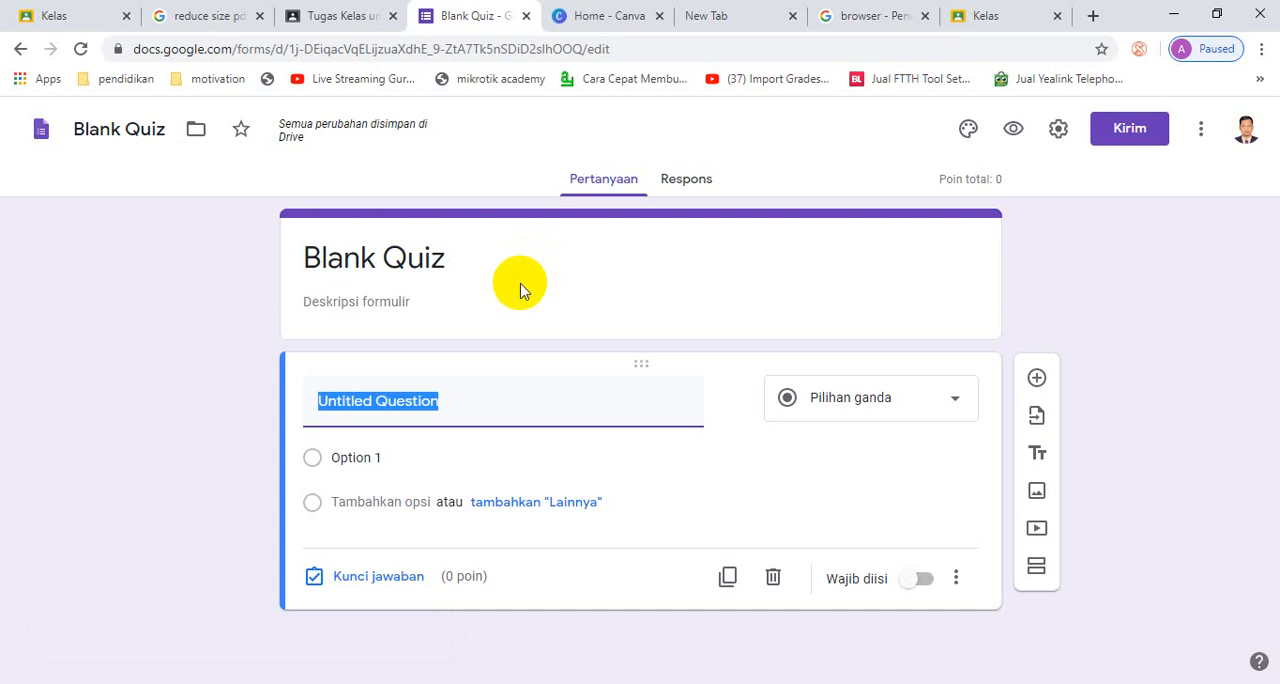
# - Replace the form's heading with the title "LATIHAN KUIS"
pyautogui.click(408, 260)
pyautogui.write('L')
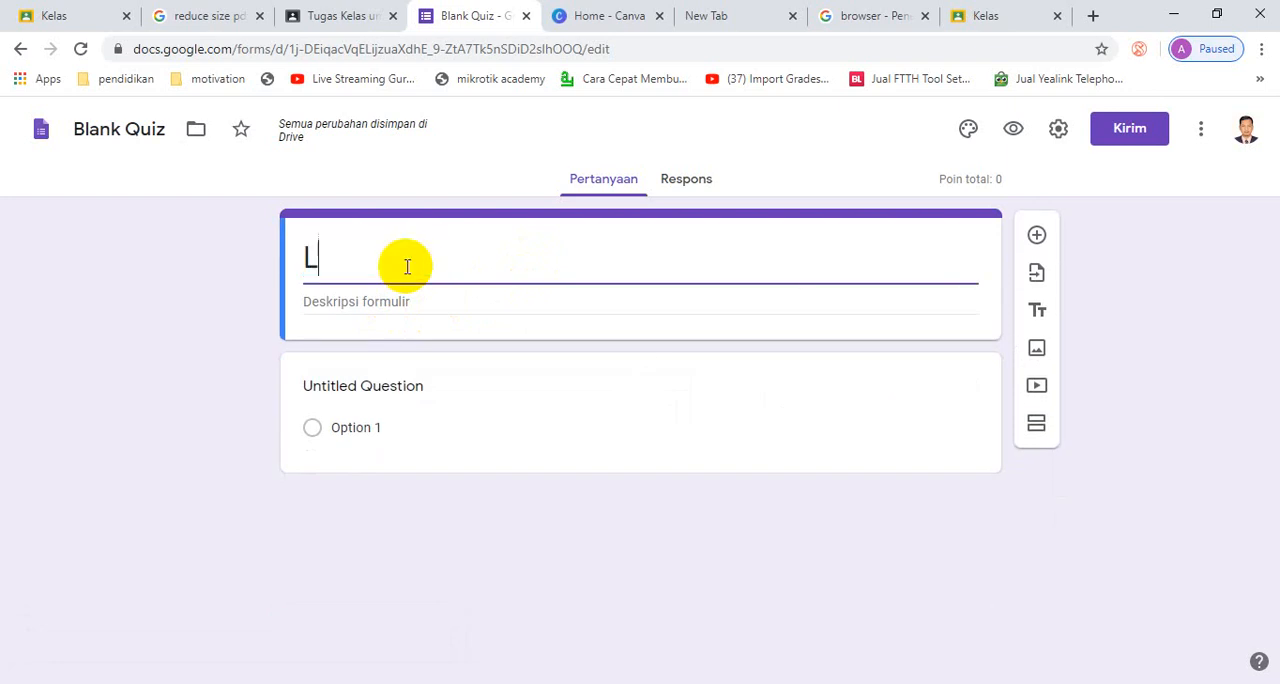
pyautogui.write('A')
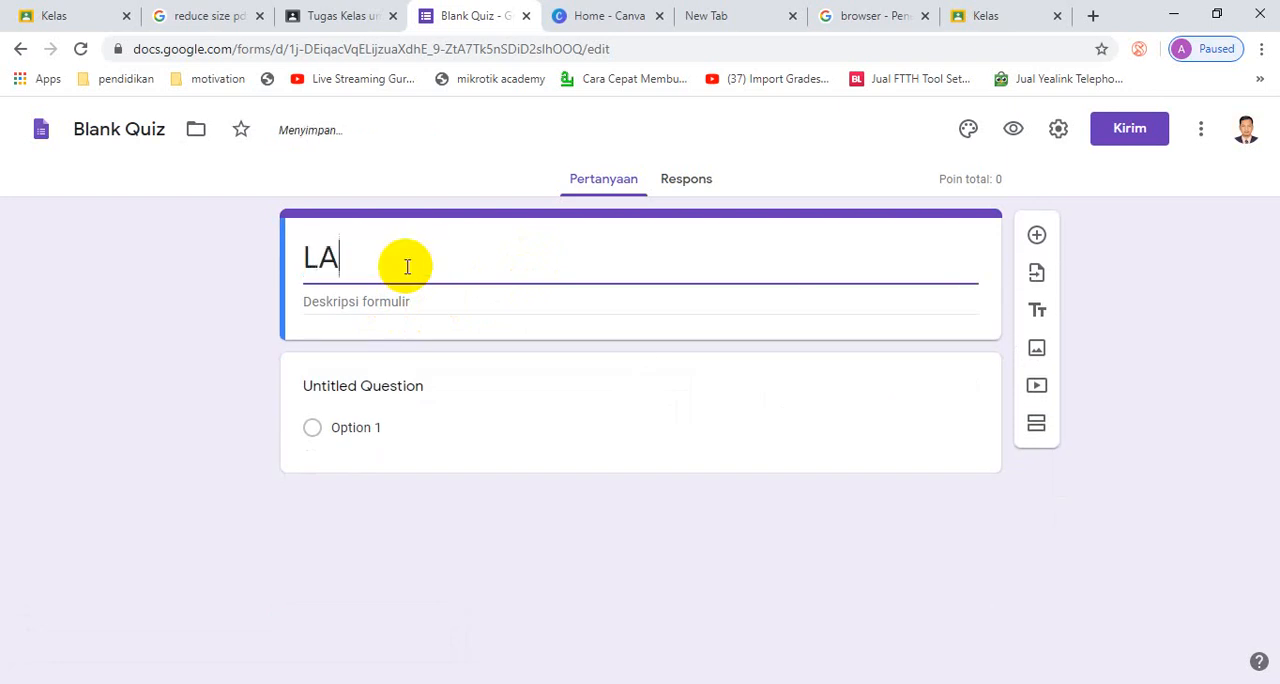
pyautogui.write('TIHAN KU')
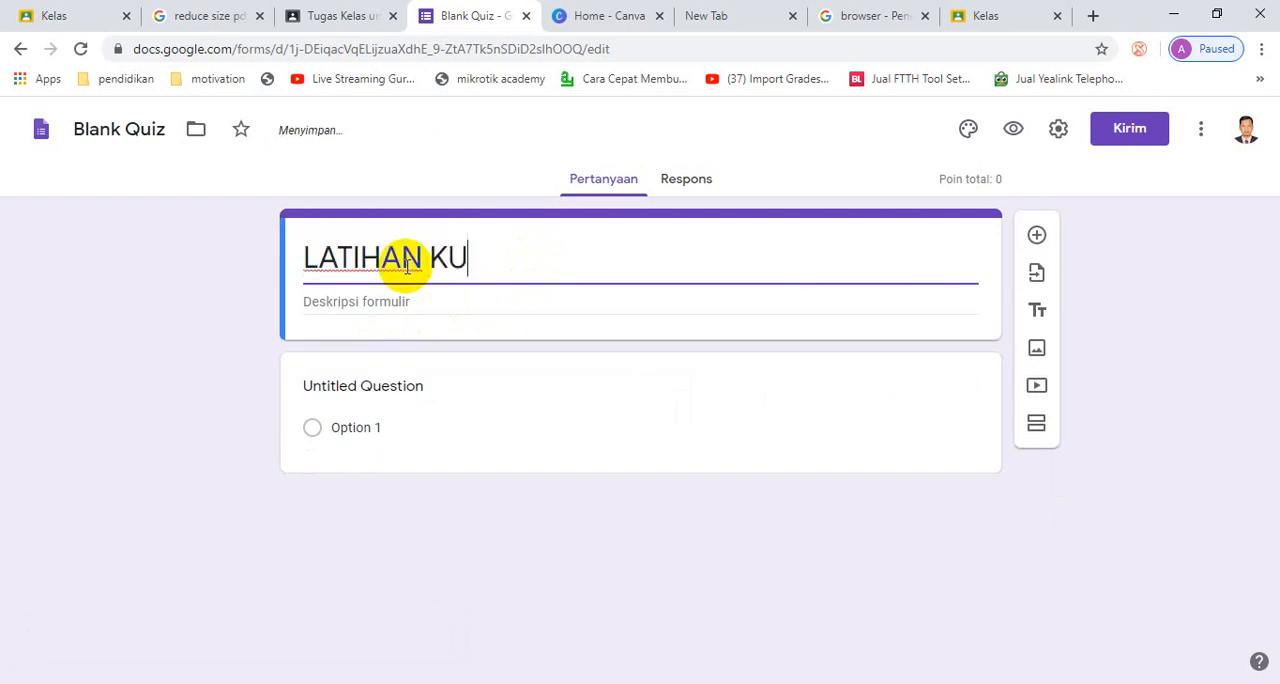
pyautogui.write('IS')
# - Rename the form's file from Blank Quiz to "LATIHAN KUIS"
pyautogui.click(138, 134)
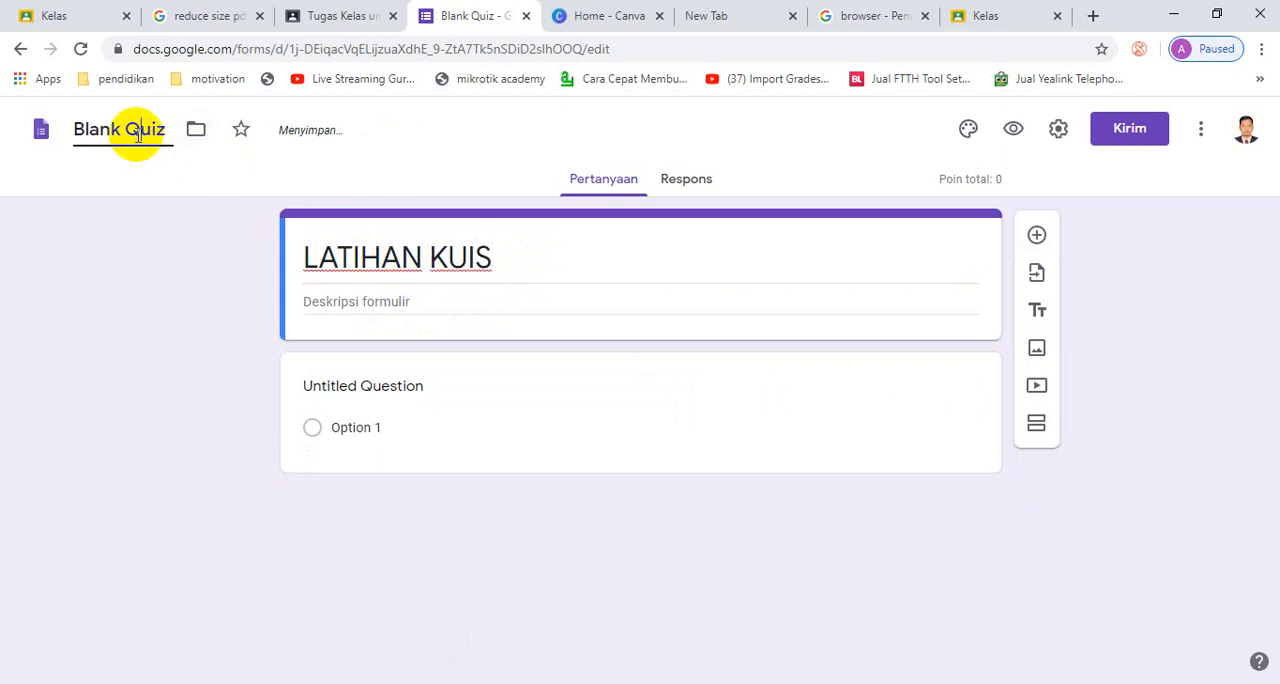
pyautogui.press('Right')
pyautogui.press('Right')
pyautogui.press('BackSpace')
pyautogui.press('BackSpace')
pyautogui.press('BackSpace')
pyautogui.press('BackSpace')
pyautogui.press('BackSpace')
pyautogui.press('BackSpace')
pyautogui.press('BackSpace')
pyautogui.press('BackSpace')
pyautogui.press('BackSpace')
pyautogui.press('BackSpace')
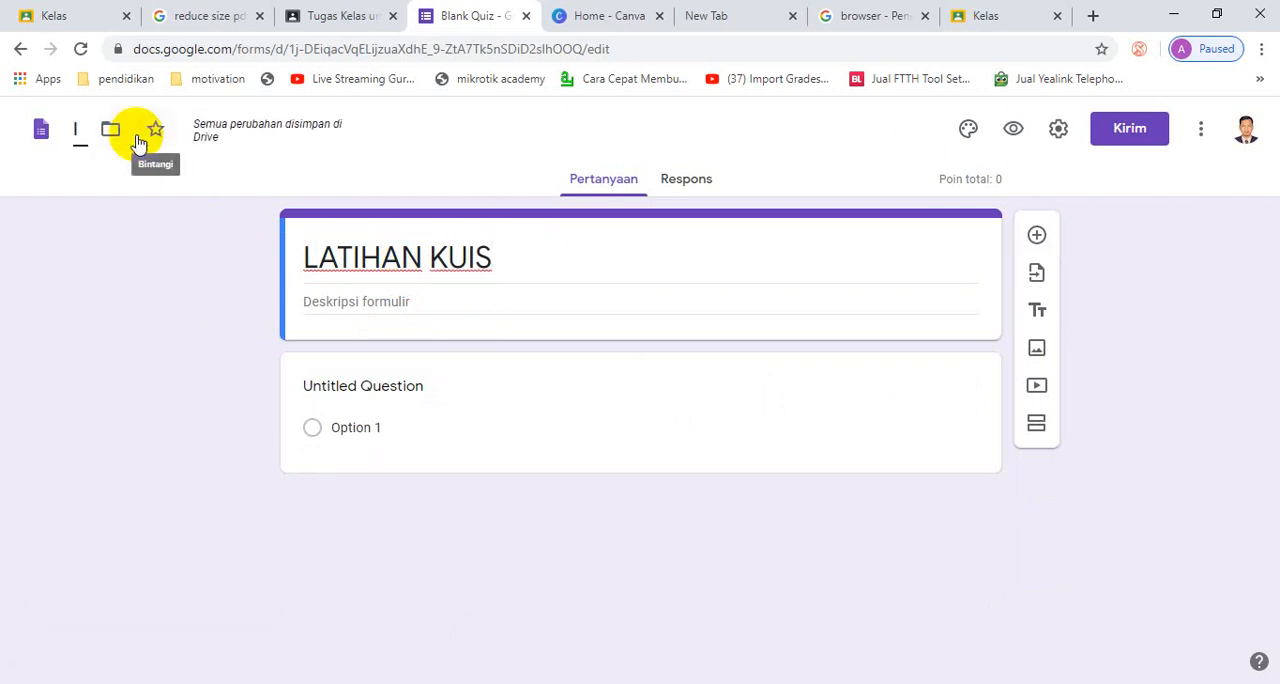
pyautogui.write('FLA')
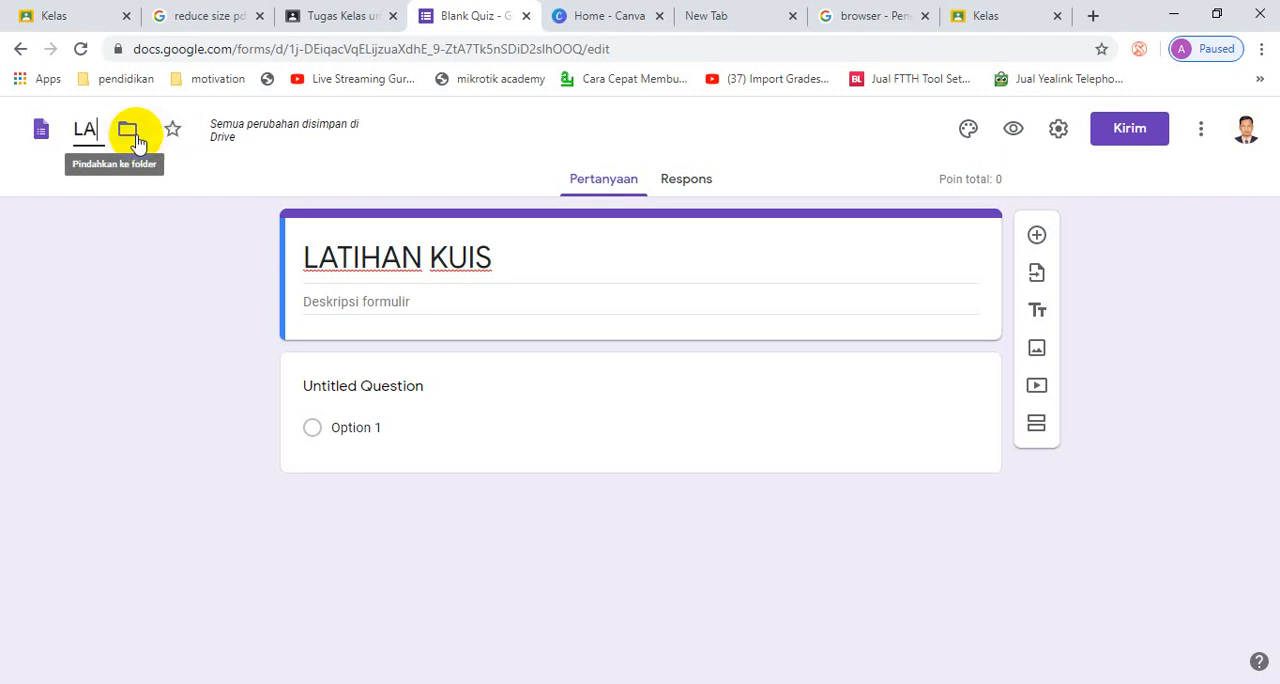
pyautogui.write('TIHAN KUIS')
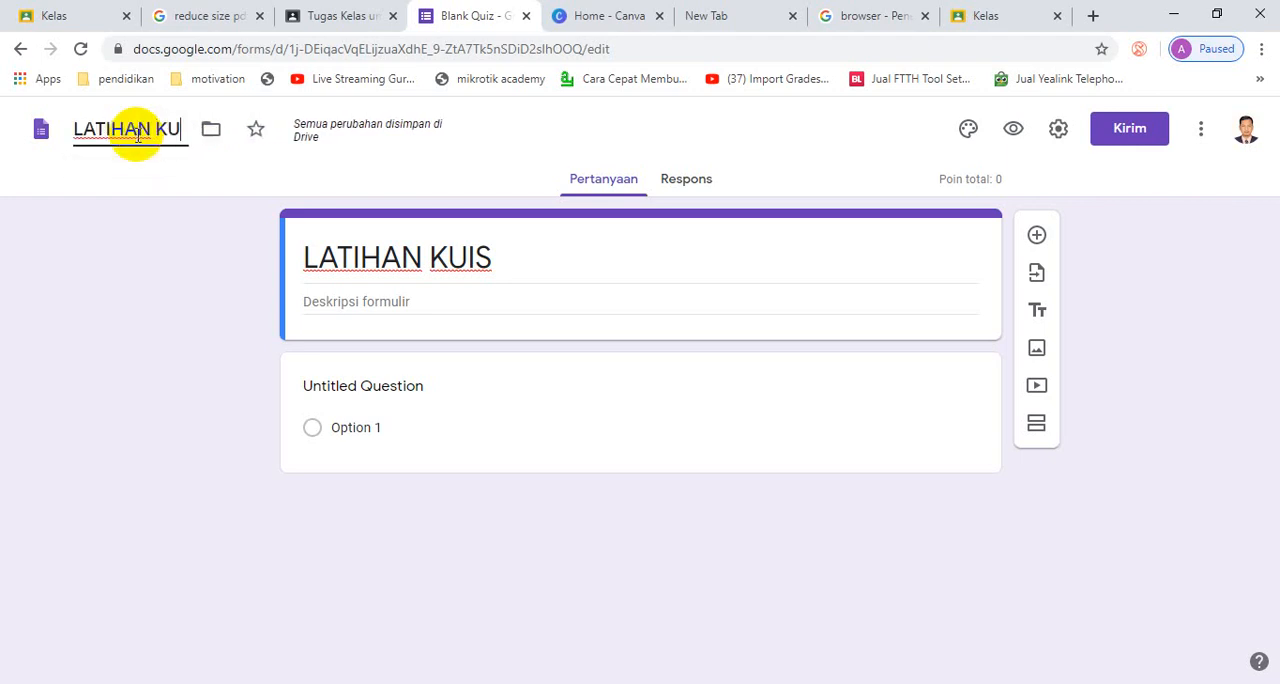
# - Turn the untitled first question into a required short-answer (Jawaban singkat) question titled "Nama :"
pyautogui.click(487, 422)
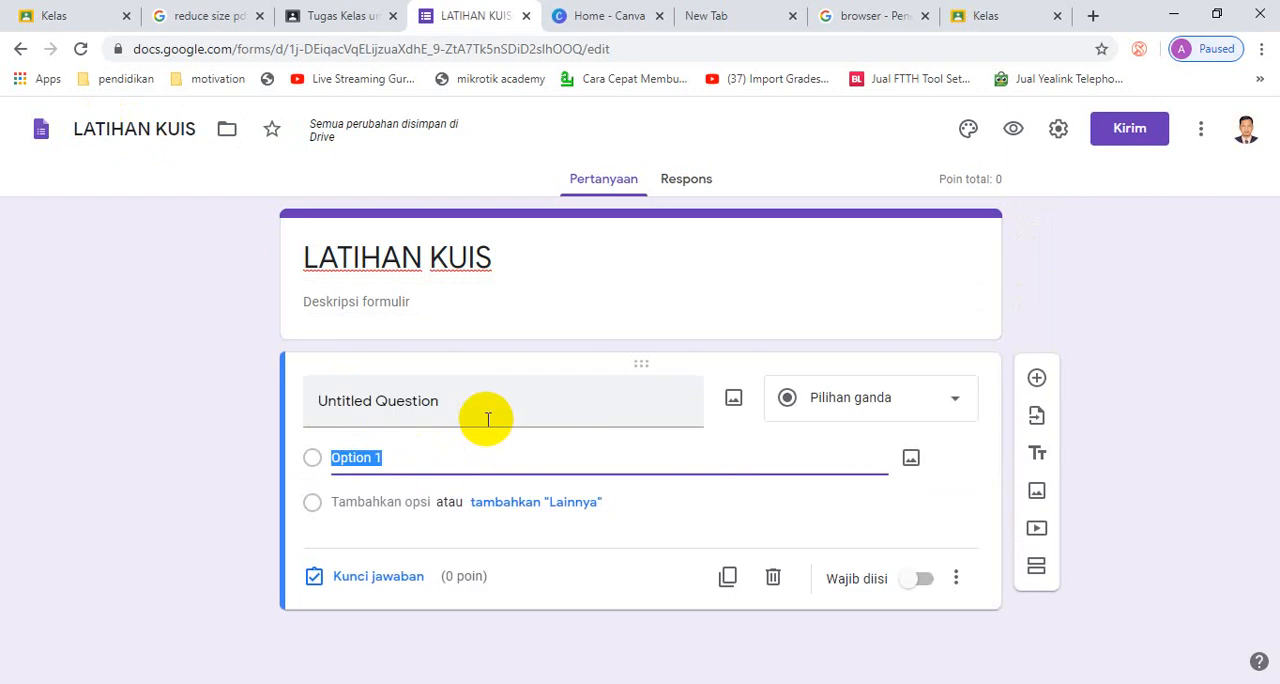
pyautogui.click(487, 405)
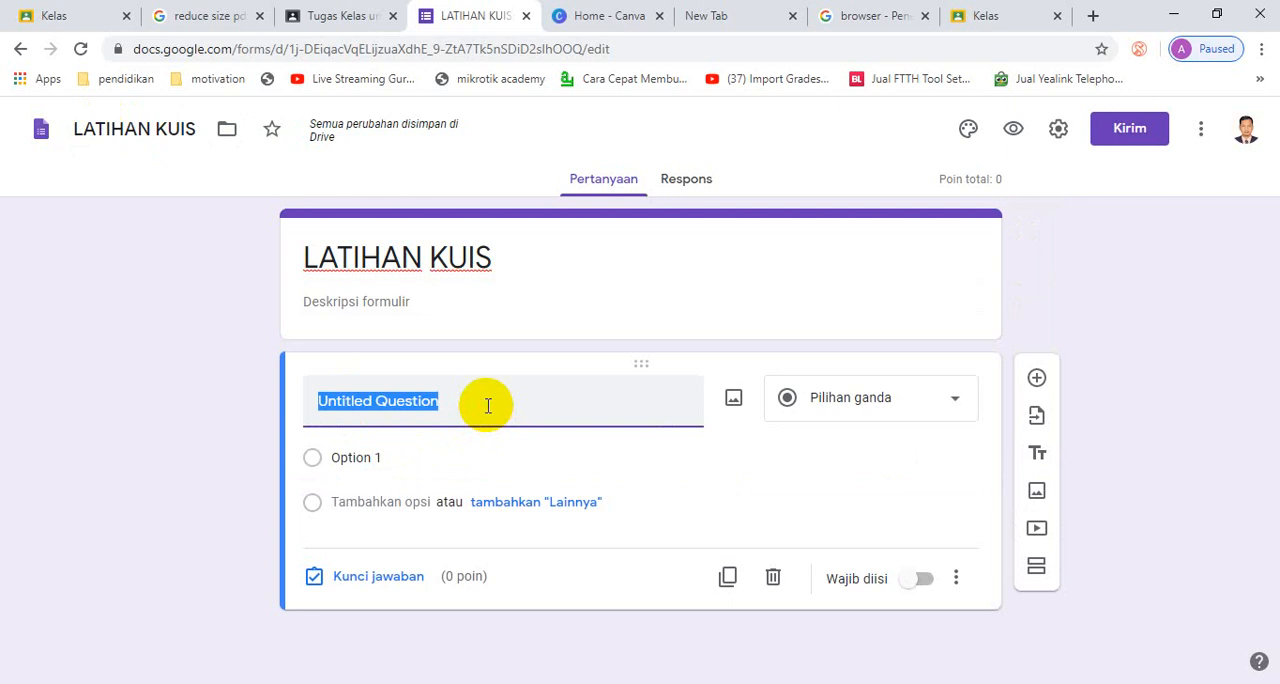
pyautogui.write('Nam')
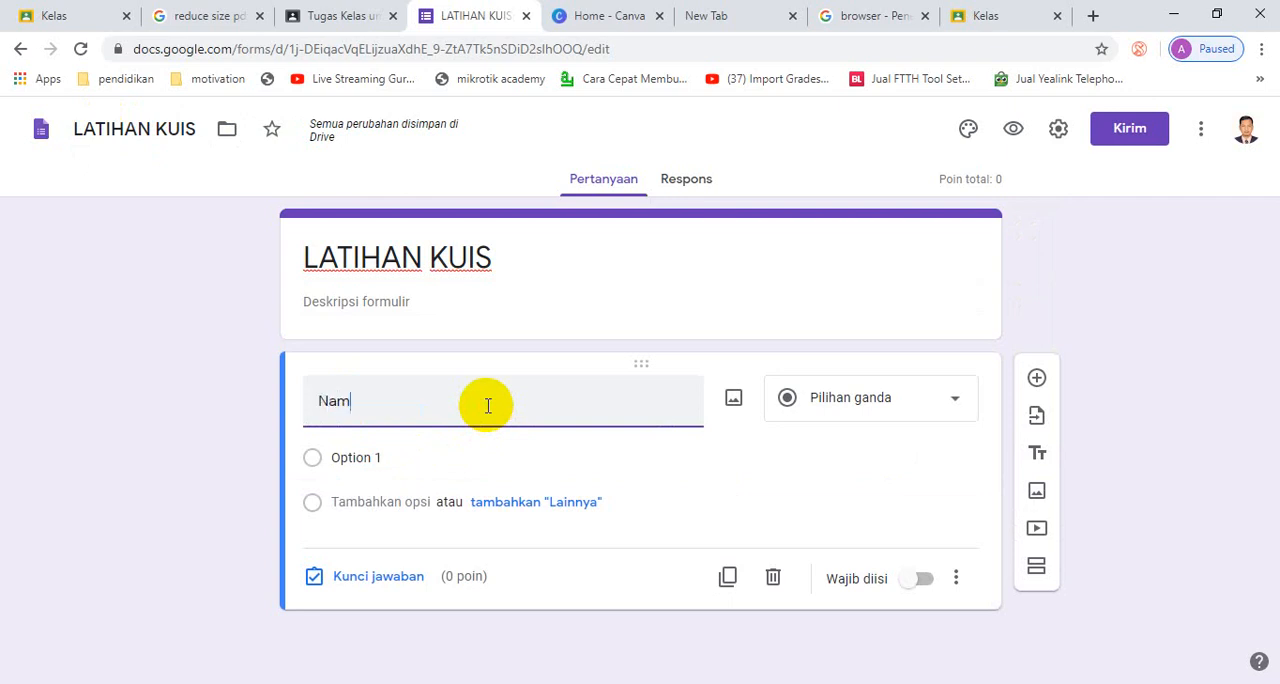
pyautogui.write('a :')
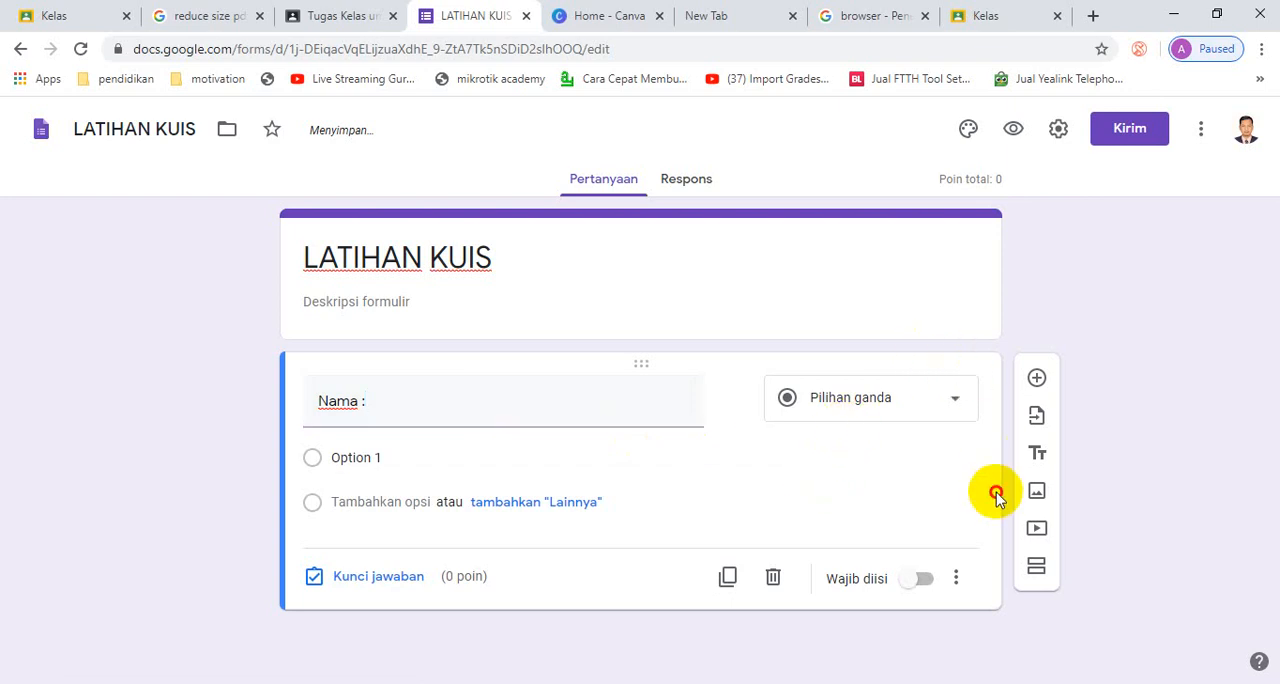
pyautogui.click(945, 411)
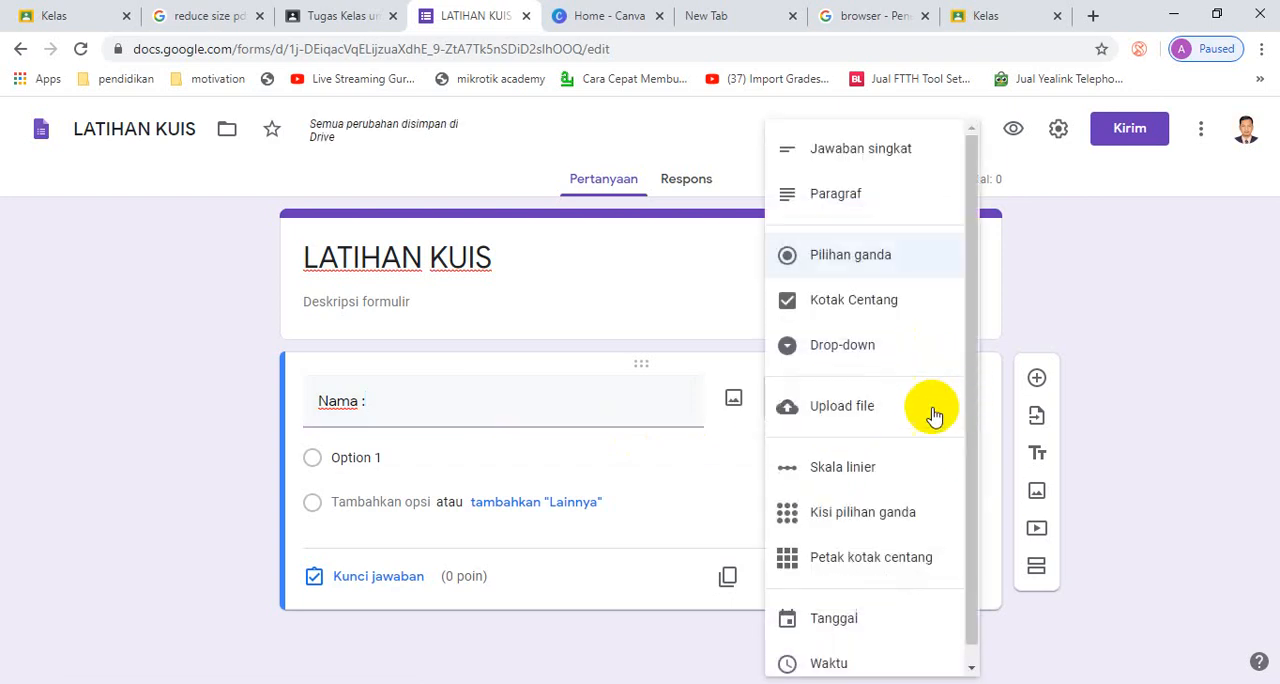
pyautogui.click(887, 158)
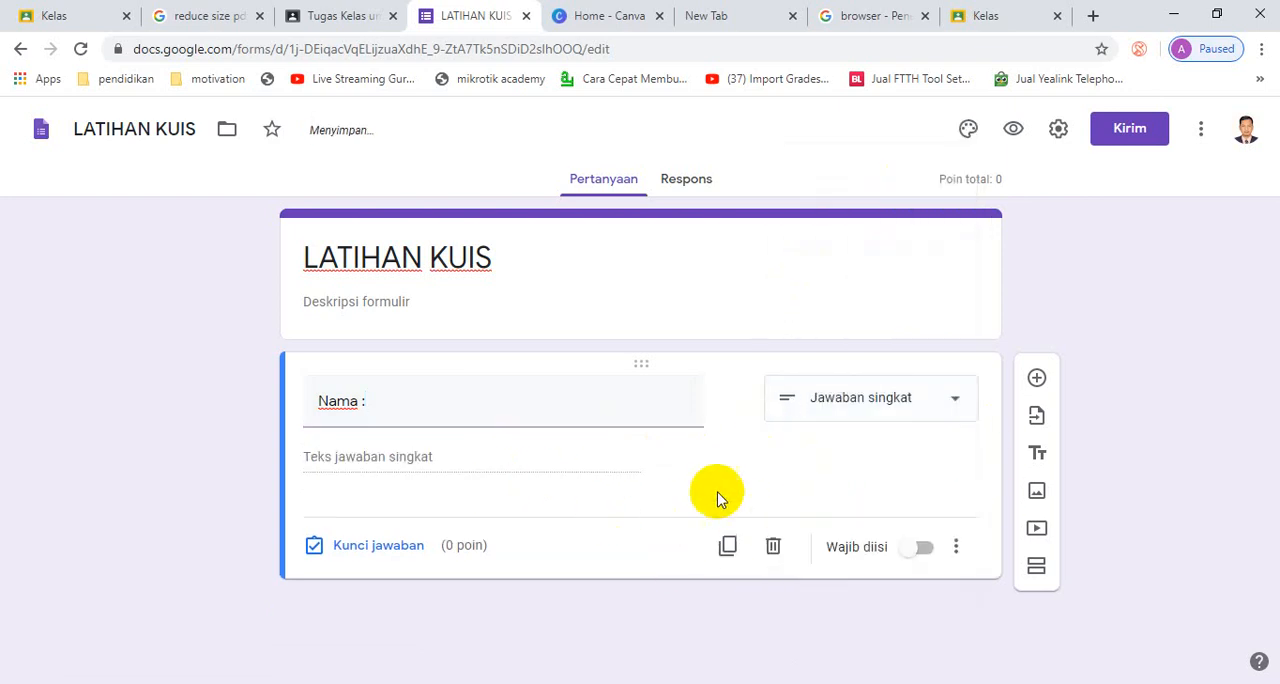
pyautogui.click(924, 549)
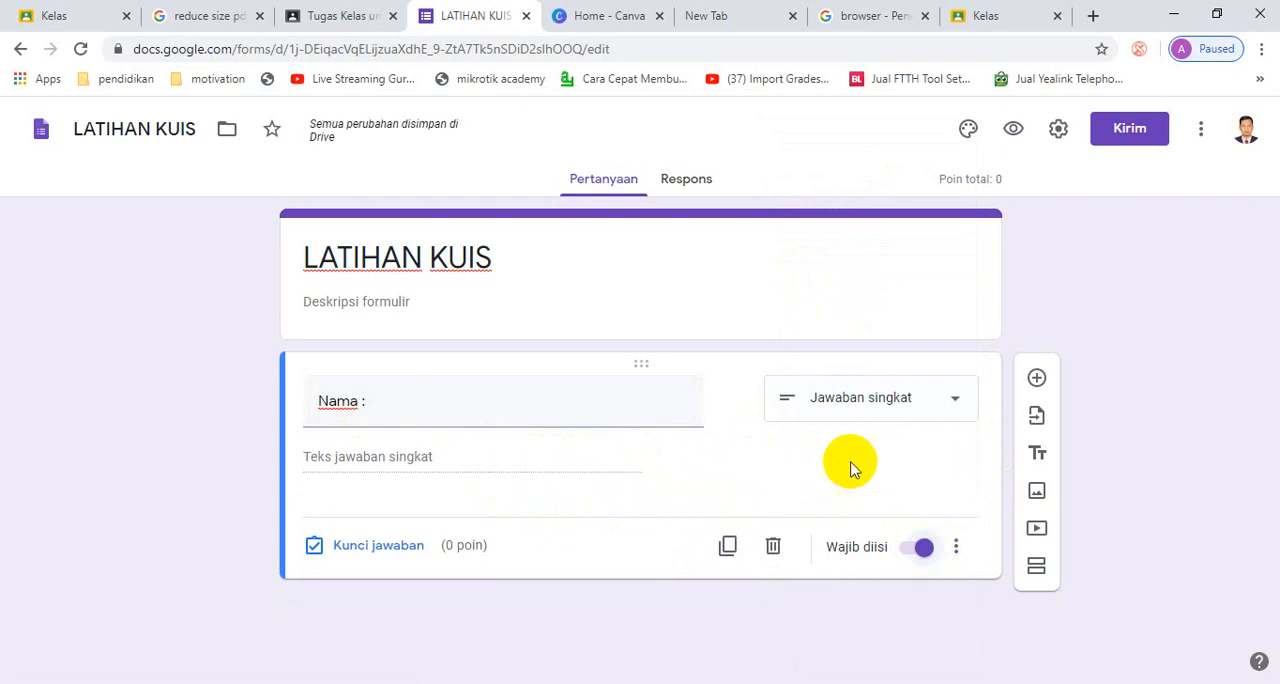
# - Add a second question titled "Kelas :" and set its type to Drop-down
pyautogui.click(1038, 378)
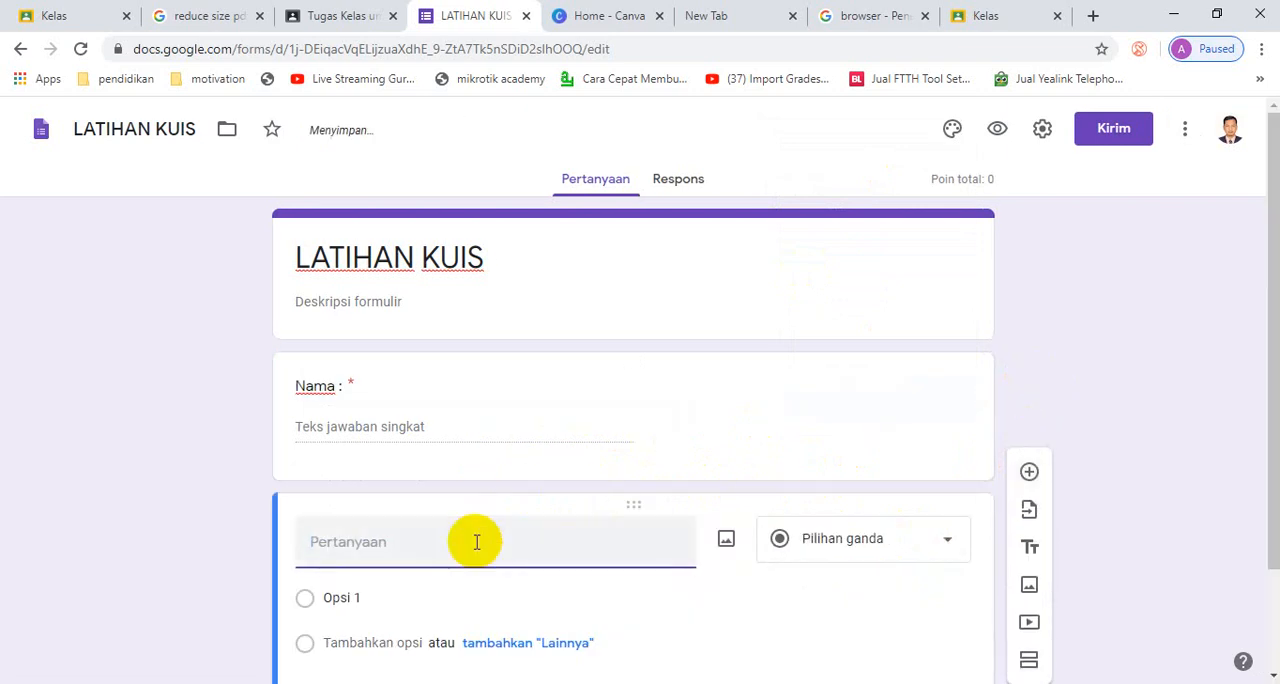
pyautogui.write('Kelas :')
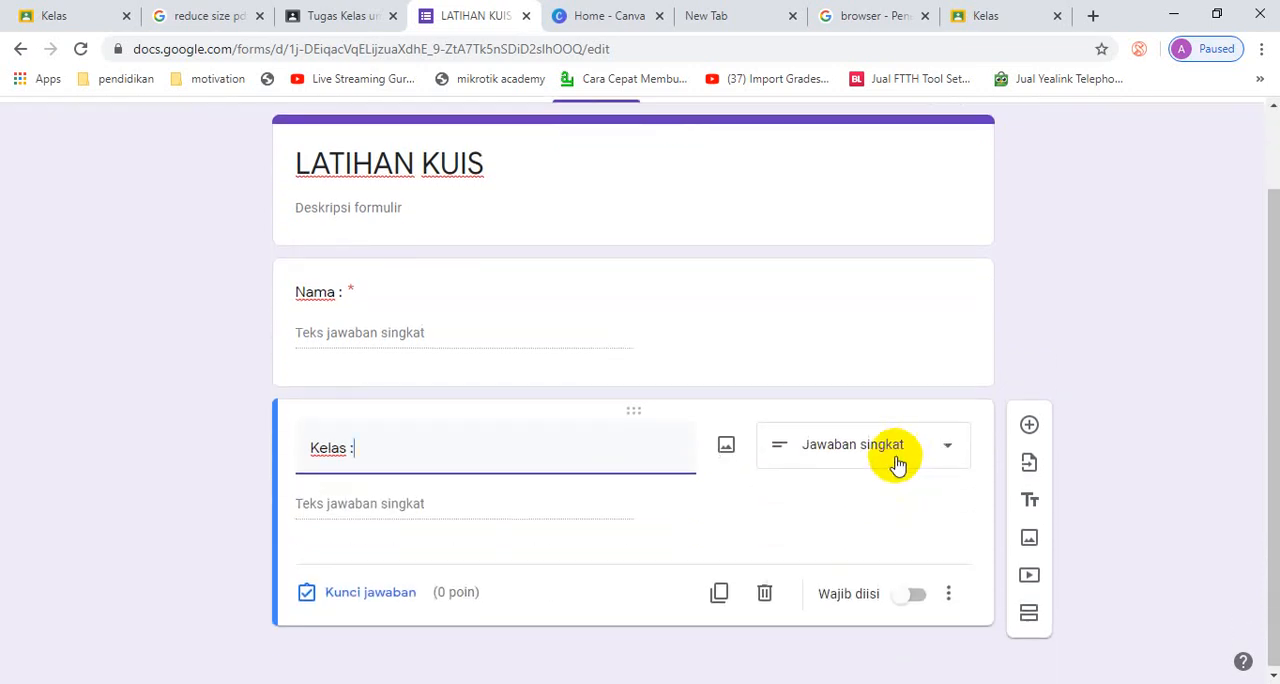
pyautogui.click(951, 452)
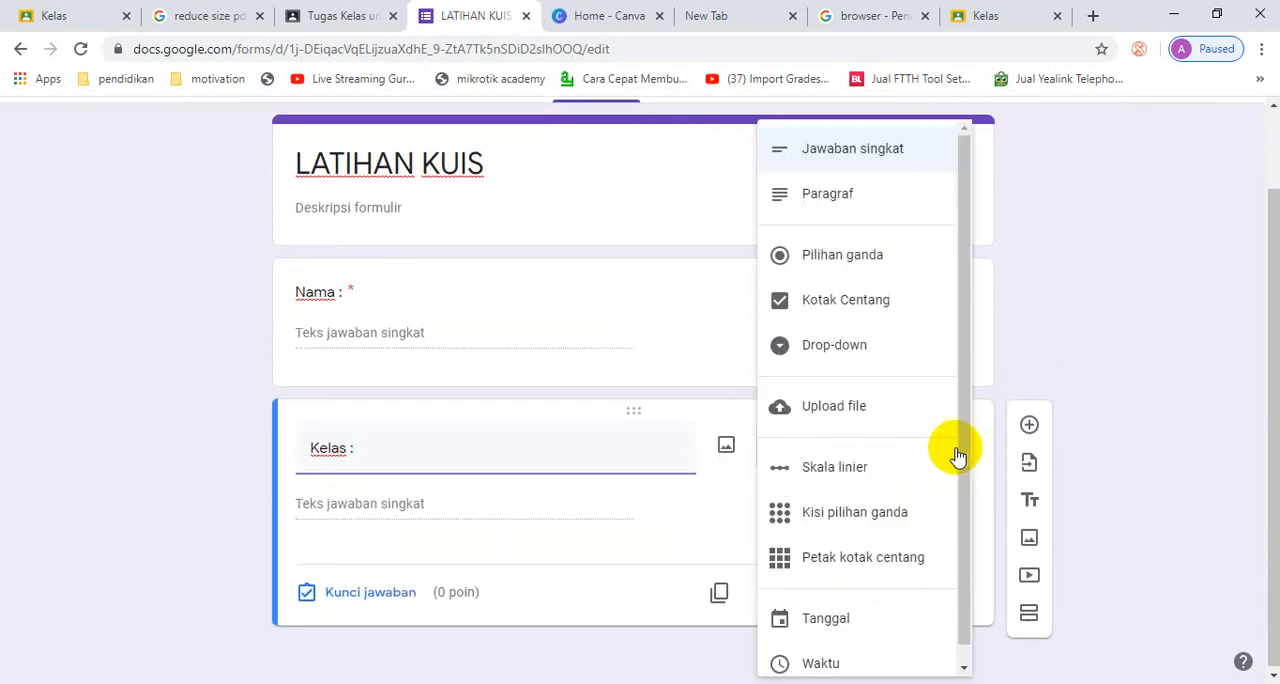
pyautogui.click(906, 343)
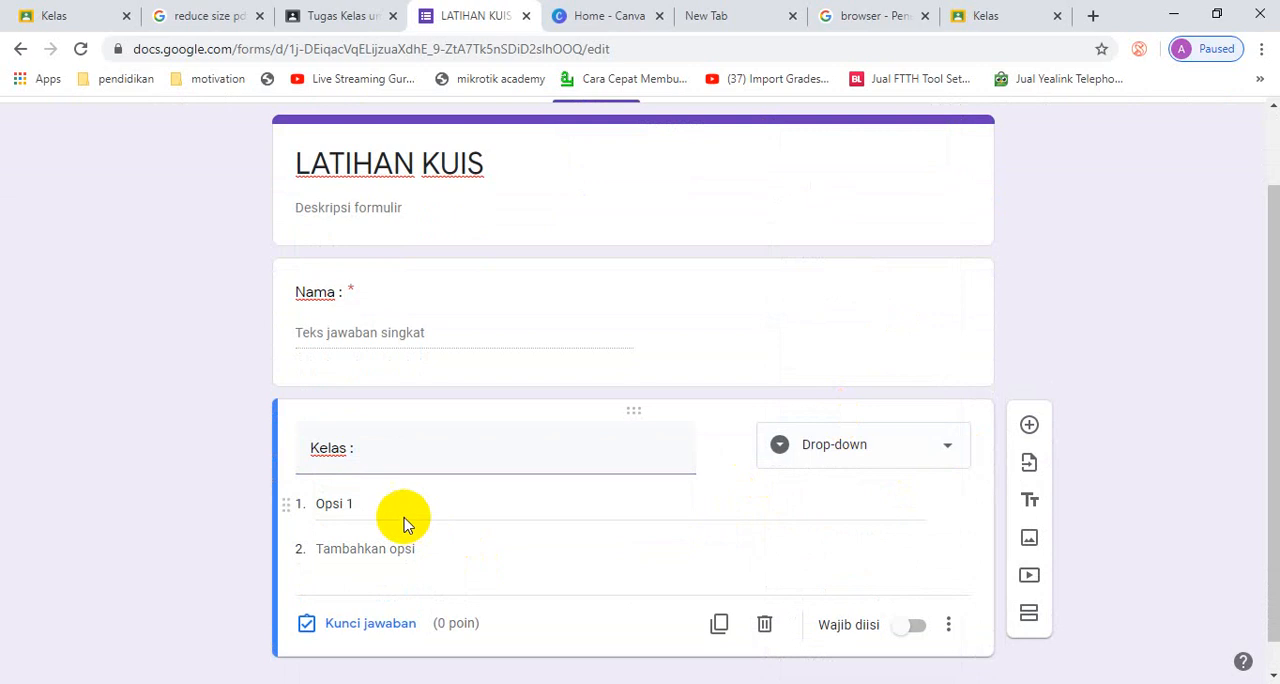
# - Fill the Kelas drop-down with the options XII TKJ 1, XII TKJ 2 and XII TKJ 3
pyautogui.click(333, 504)
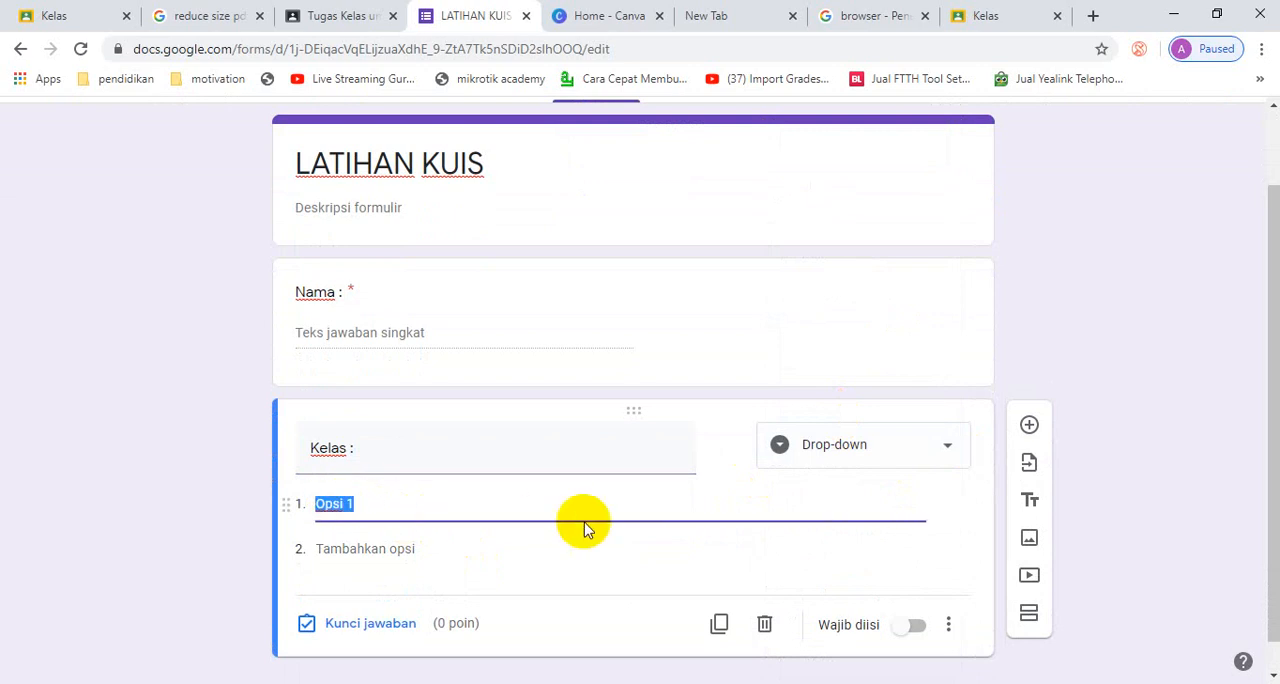
pyautogui.write('XII TKJ')
pyautogui.press('Return')
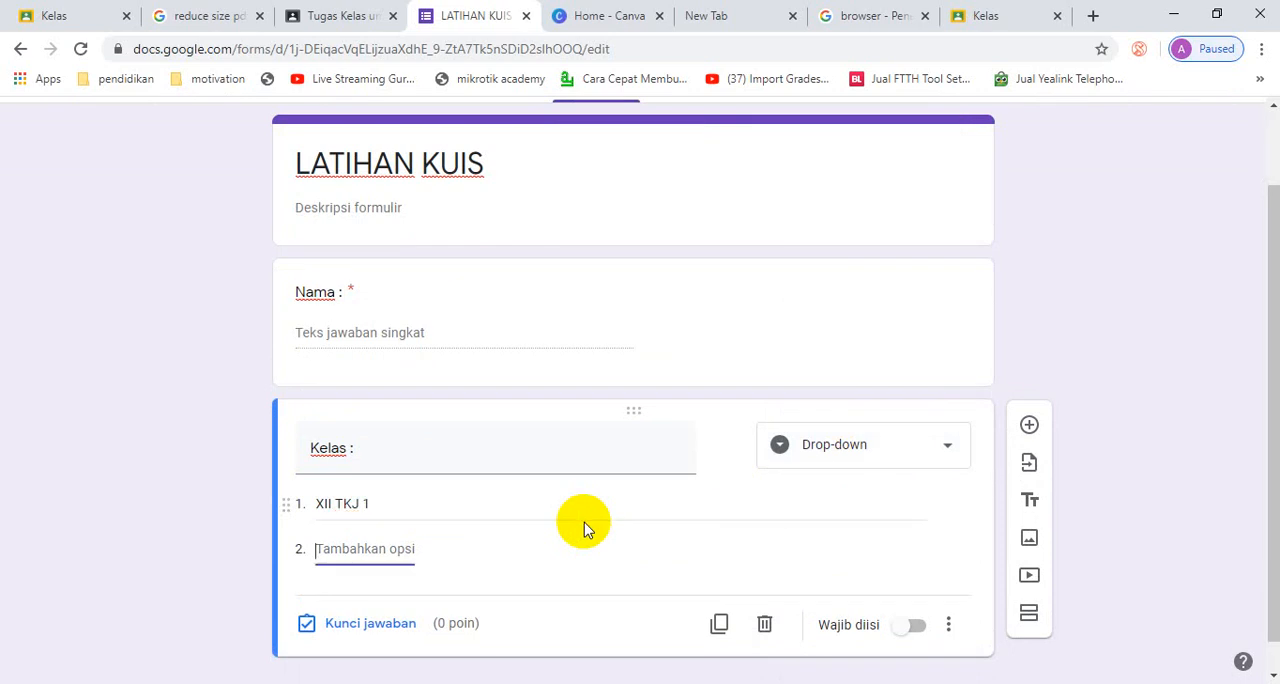
pyautogui.write('XII TKJ')
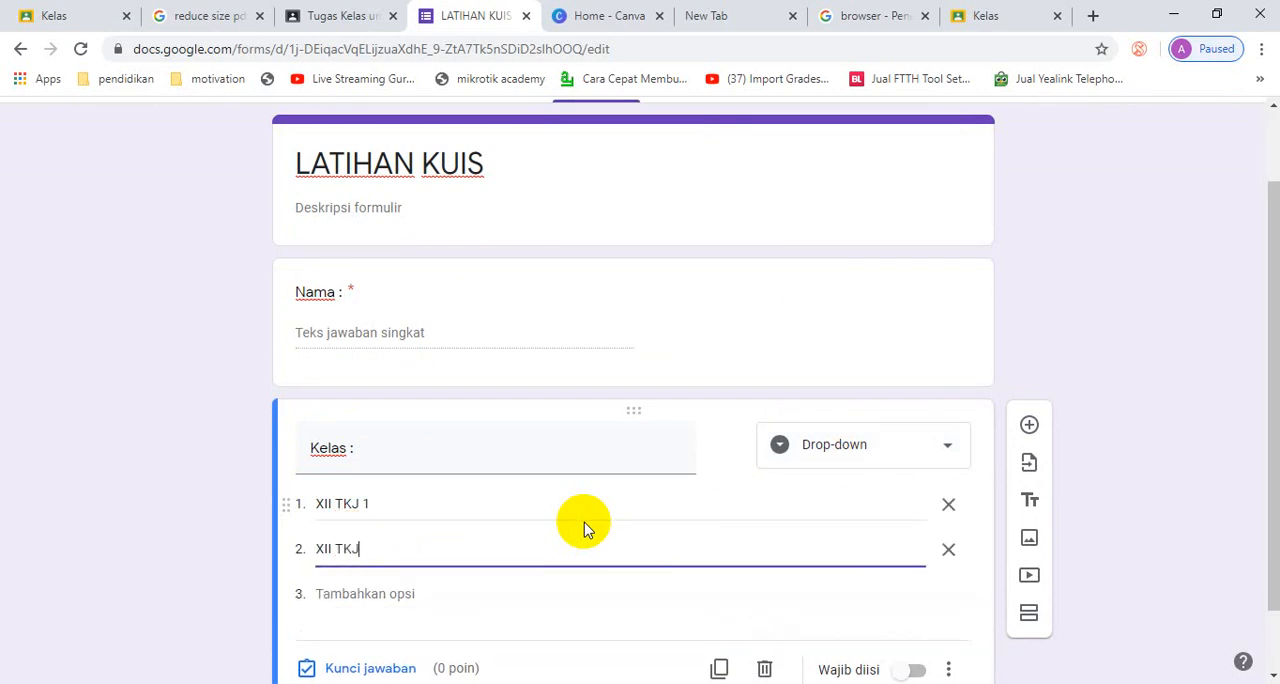
pyautogui.write(' 2')
pyautogui.press('Tab')
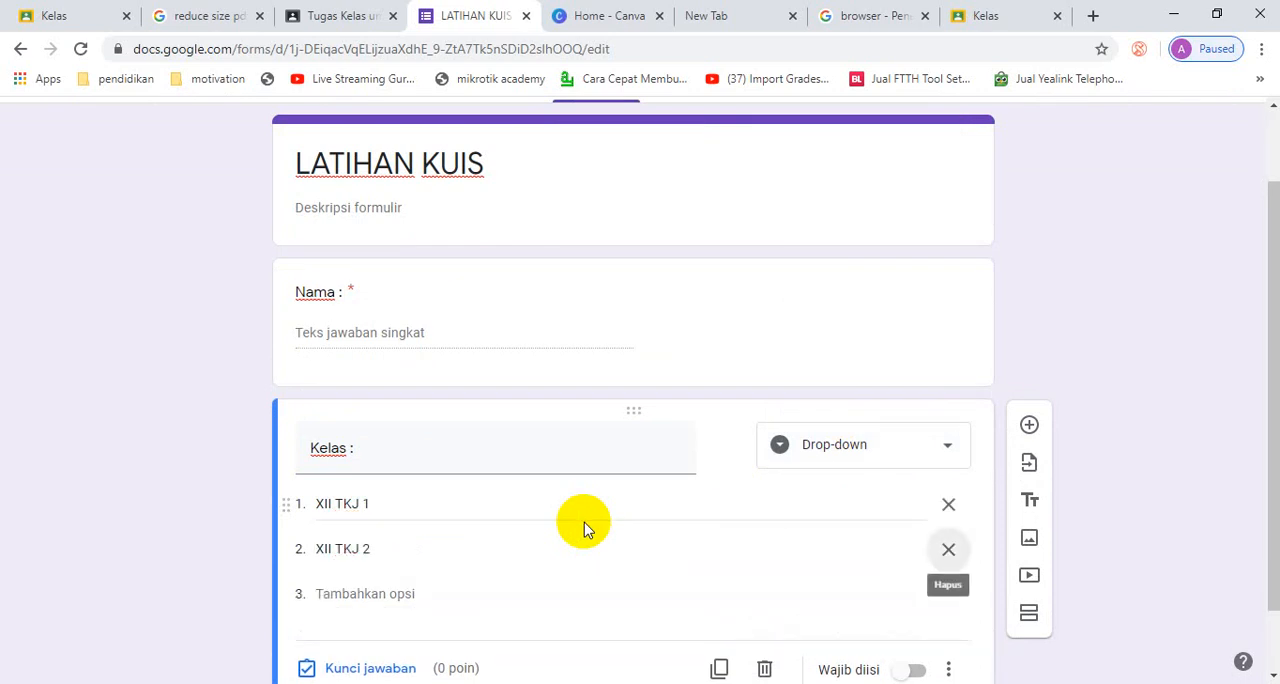
pyautogui.click(410, 594)
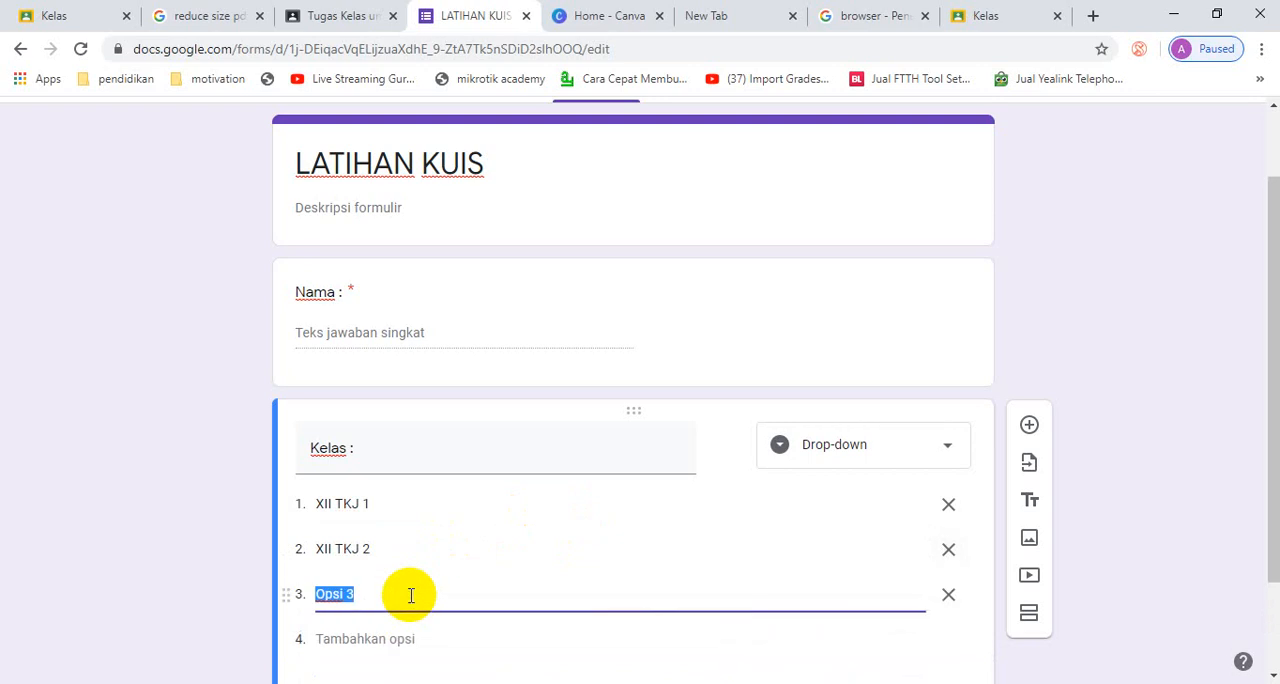
pyautogui.write('XII TKJ')
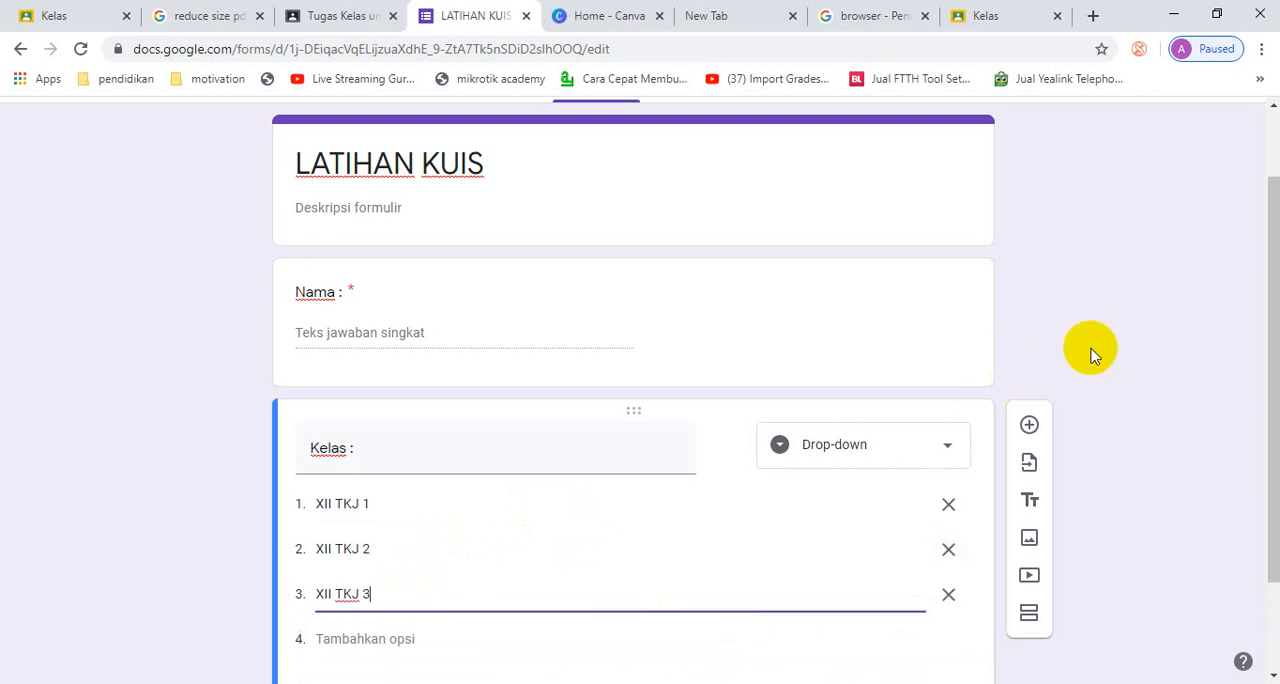
# - Add a multiple-choice question below Kelas reading "Alat yang digunakan untuk memasukkan teks adalah.."
pyautogui.scroll(-2, 1149, 346)
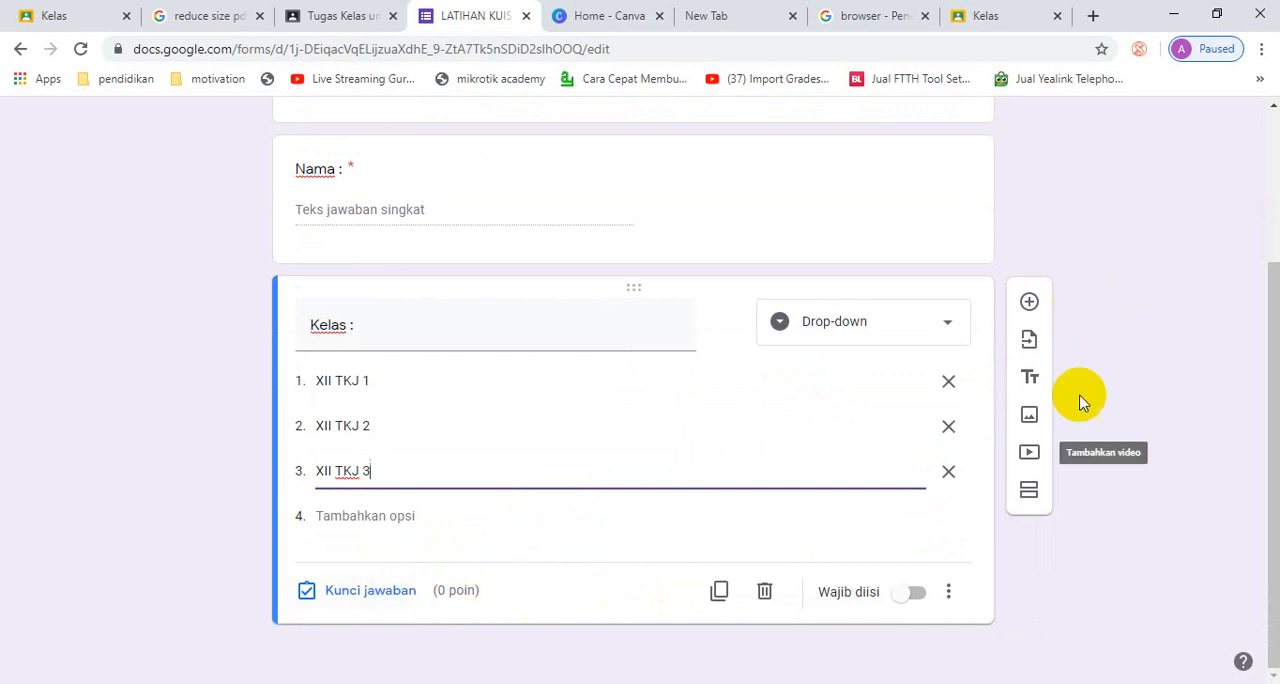
pyautogui.click(1030, 303)
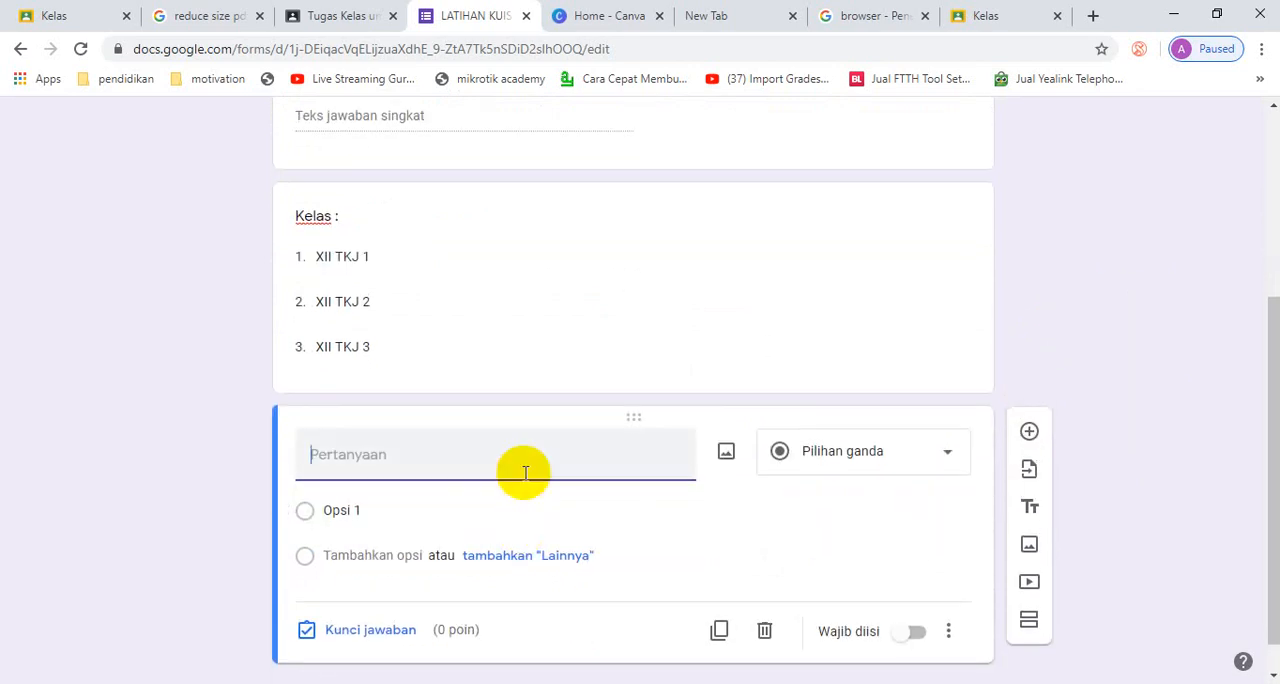
pyautogui.write('Alat yang digunakan untuk memasukkan teks adalah..')
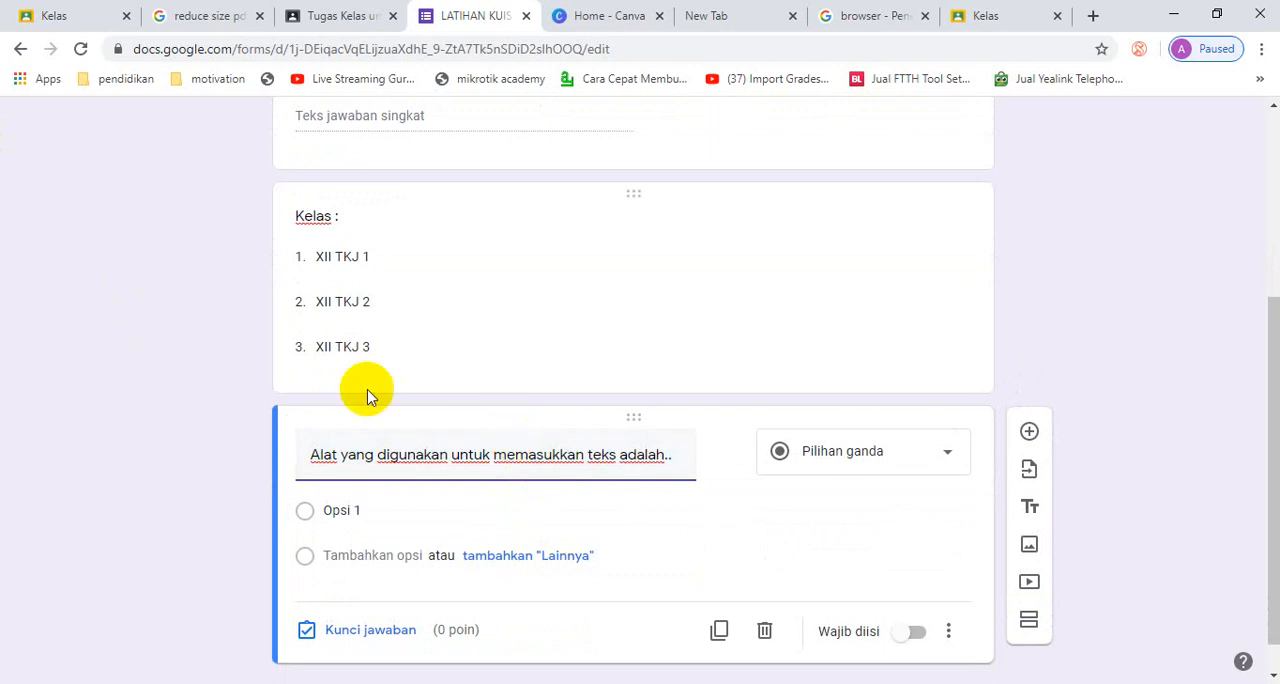
# - Enter Keyboard, Mouse and Printer as the answer options of the text-input device question
pyautogui.click(399, 511)
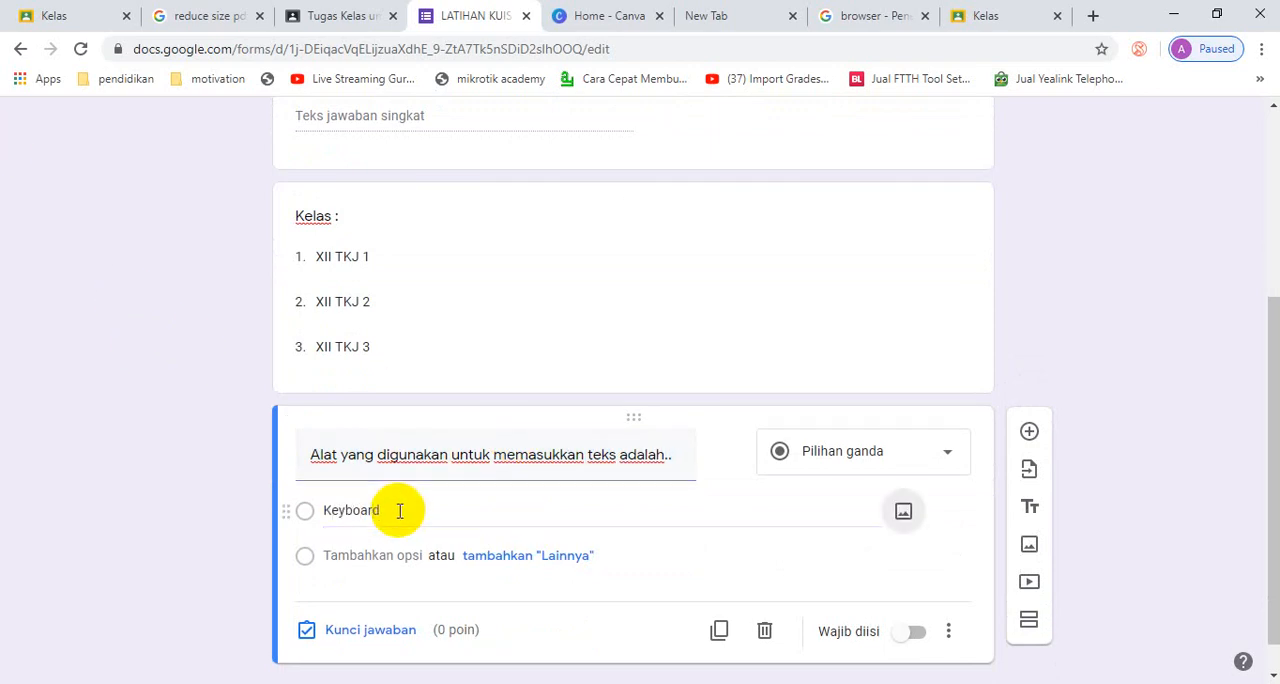
pyautogui.click(380, 556)
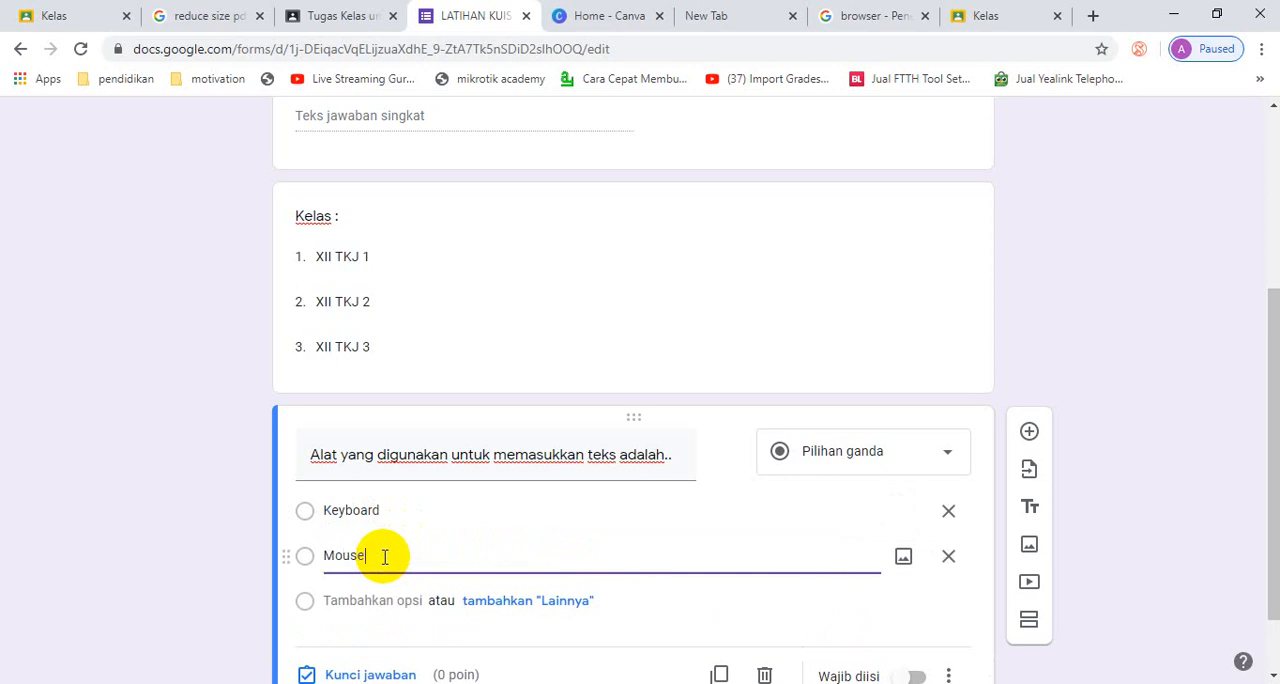
pyautogui.press('Return')
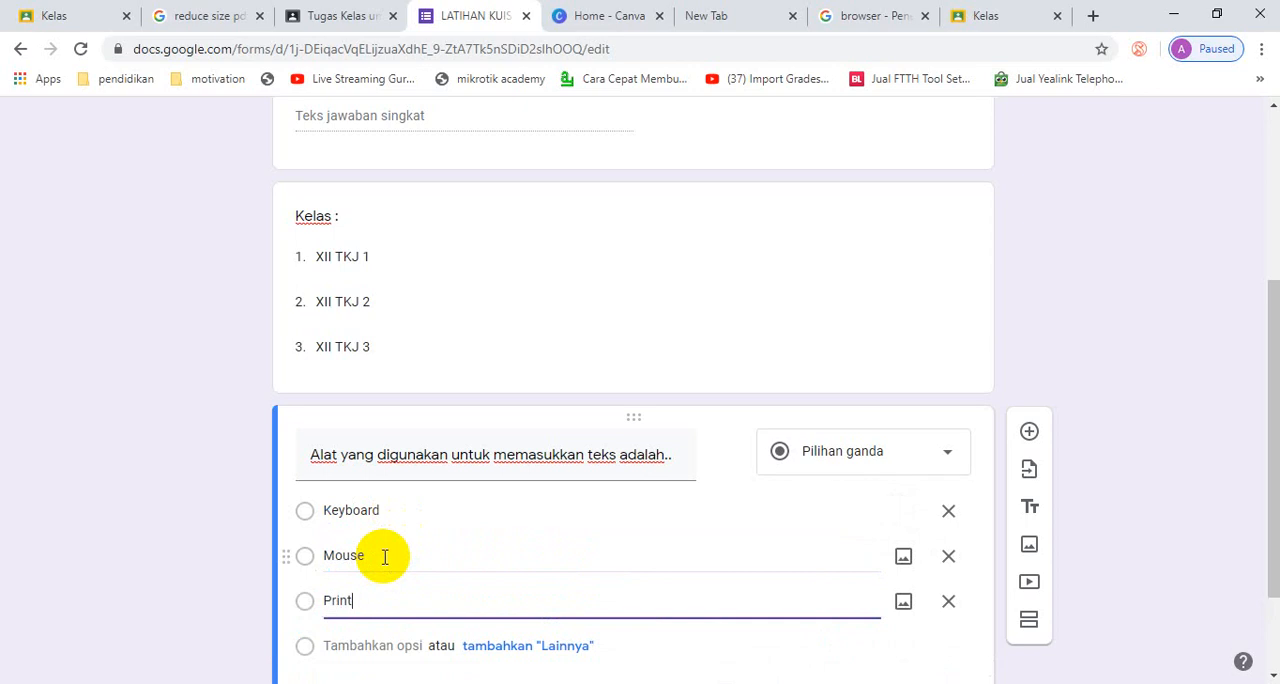
pyautogui.scroll(-2, 429, 543)
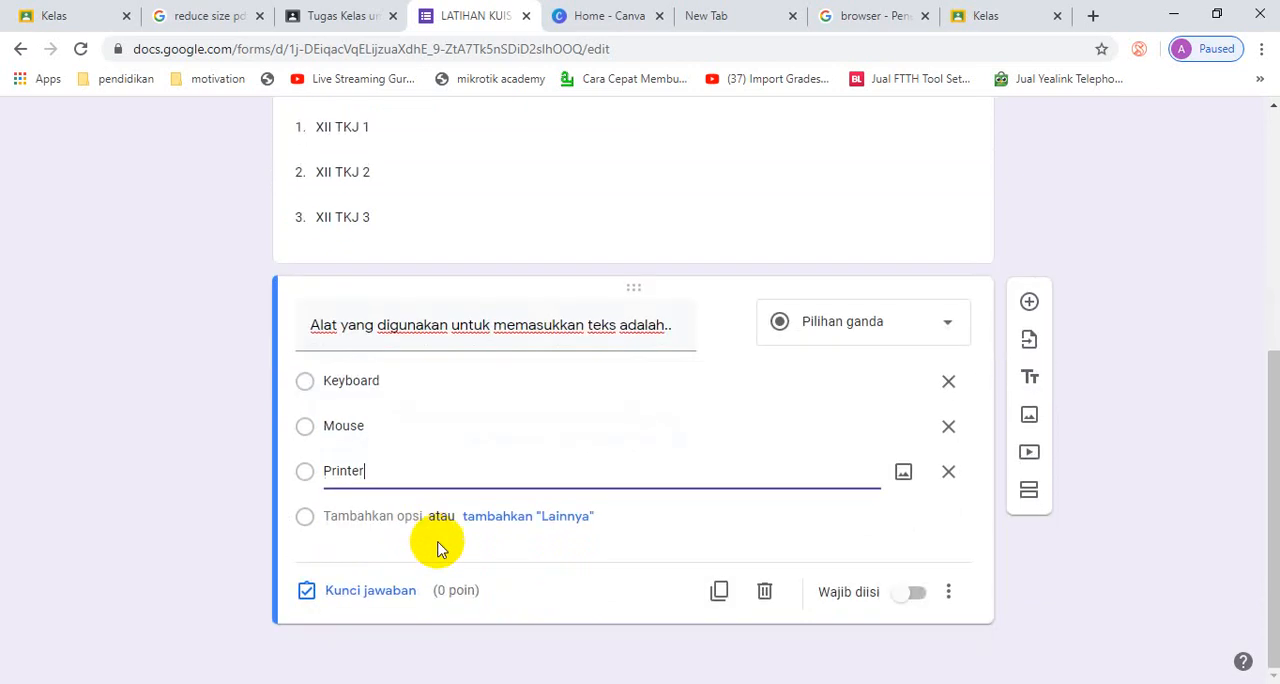
# - Set Keyboard as the correct answer of the text-input device question and give it 50 points
pyautogui.click(406, 592)
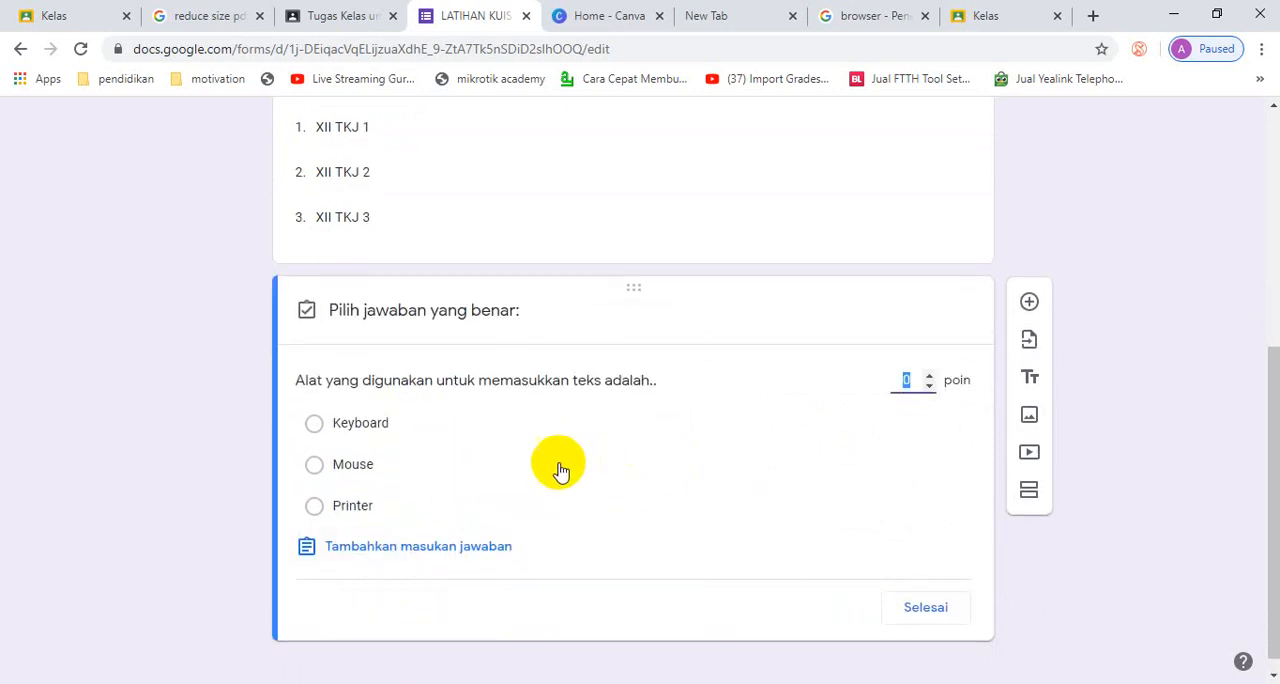
pyautogui.click(316, 424)
pyautogui.click(905, 380)
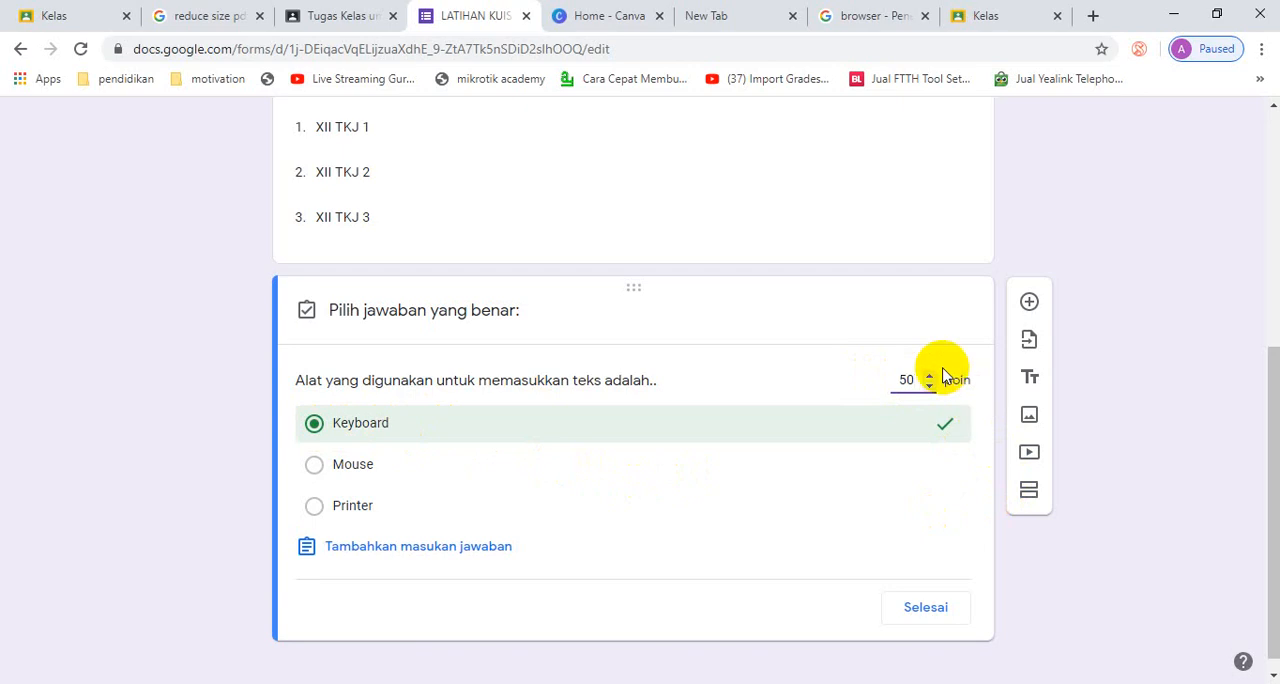
pyautogui.click(940, 609)
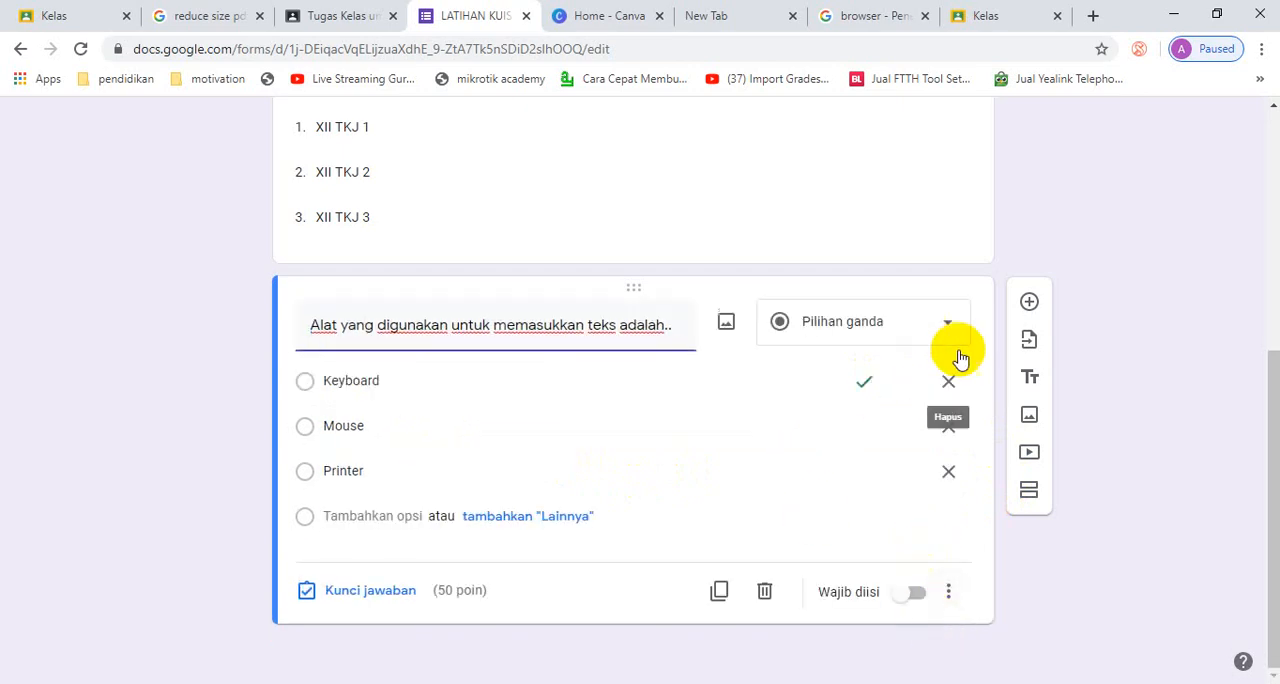
# - Add a multiple-choice question reading "Alat yang digunakan untuk menampilkan teks di kertas adalah.."
pyautogui.click(1029, 301)
pyautogui.click(510, 558)
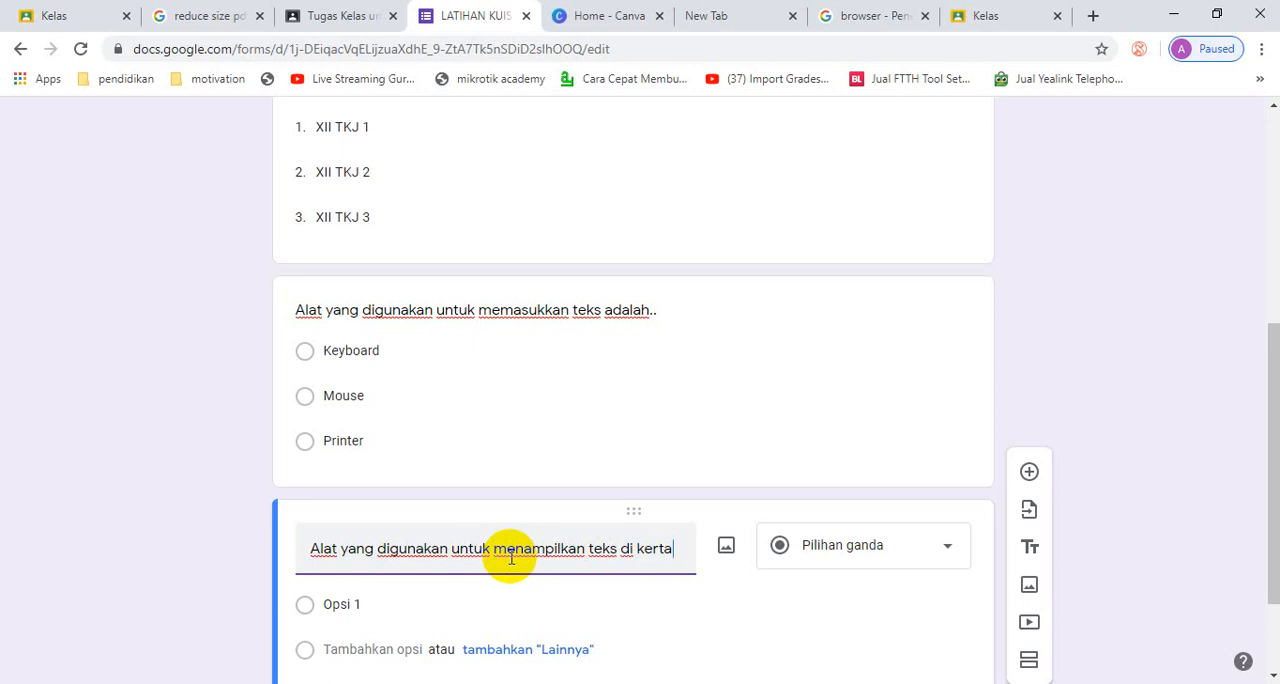
pyautogui.write('adalah..')
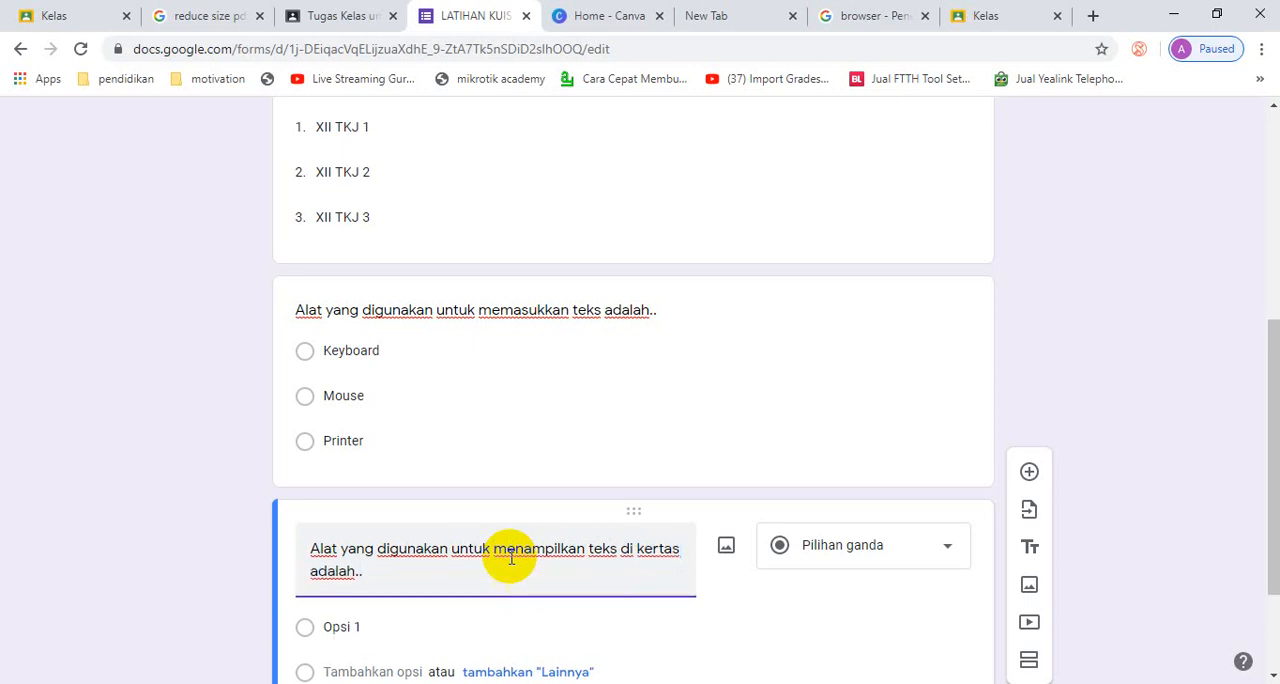
# - Enter Scanner, Mouse and Printer as the answer options of the question about displaying text on paper
pyautogui.scroll(-1, 505, 575)
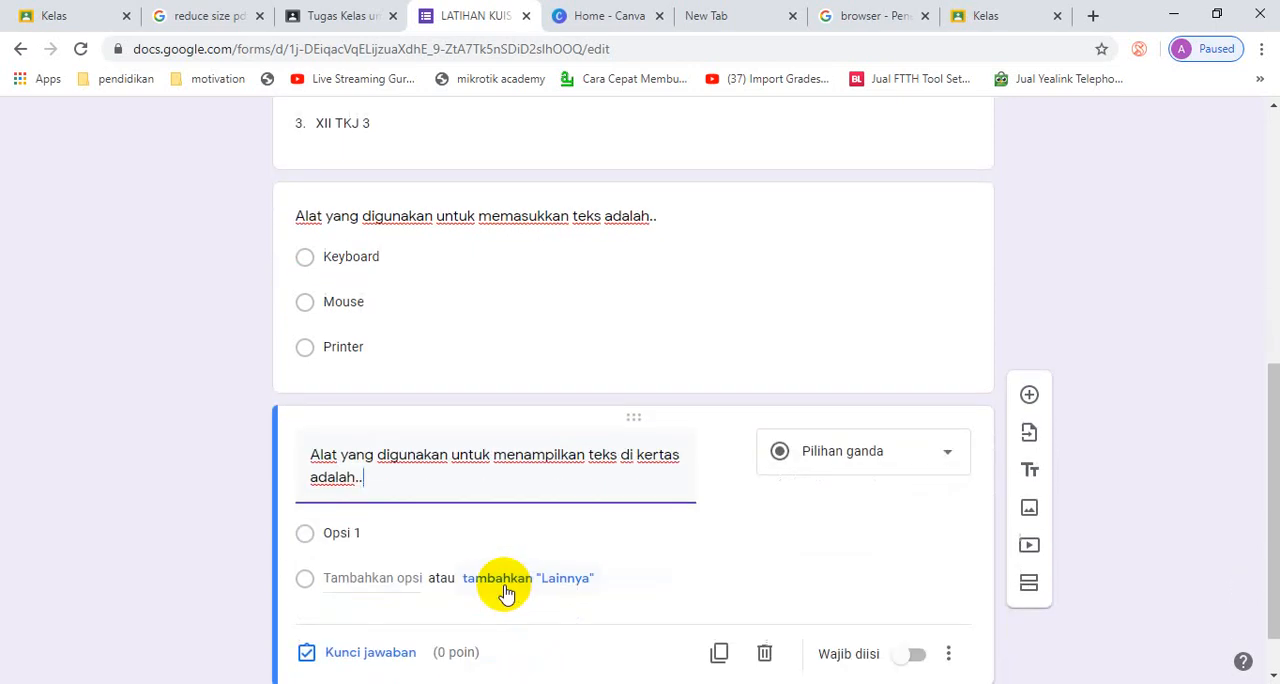
pyautogui.click(362, 533)
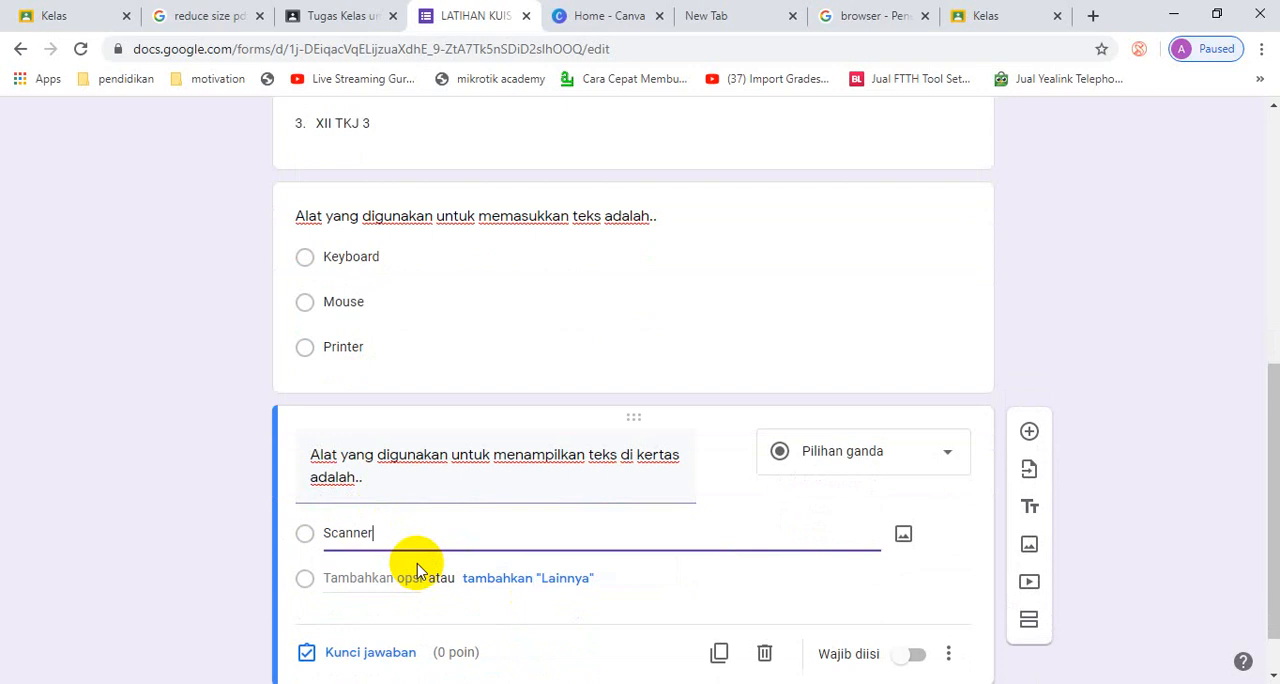
pyautogui.click(382, 576)
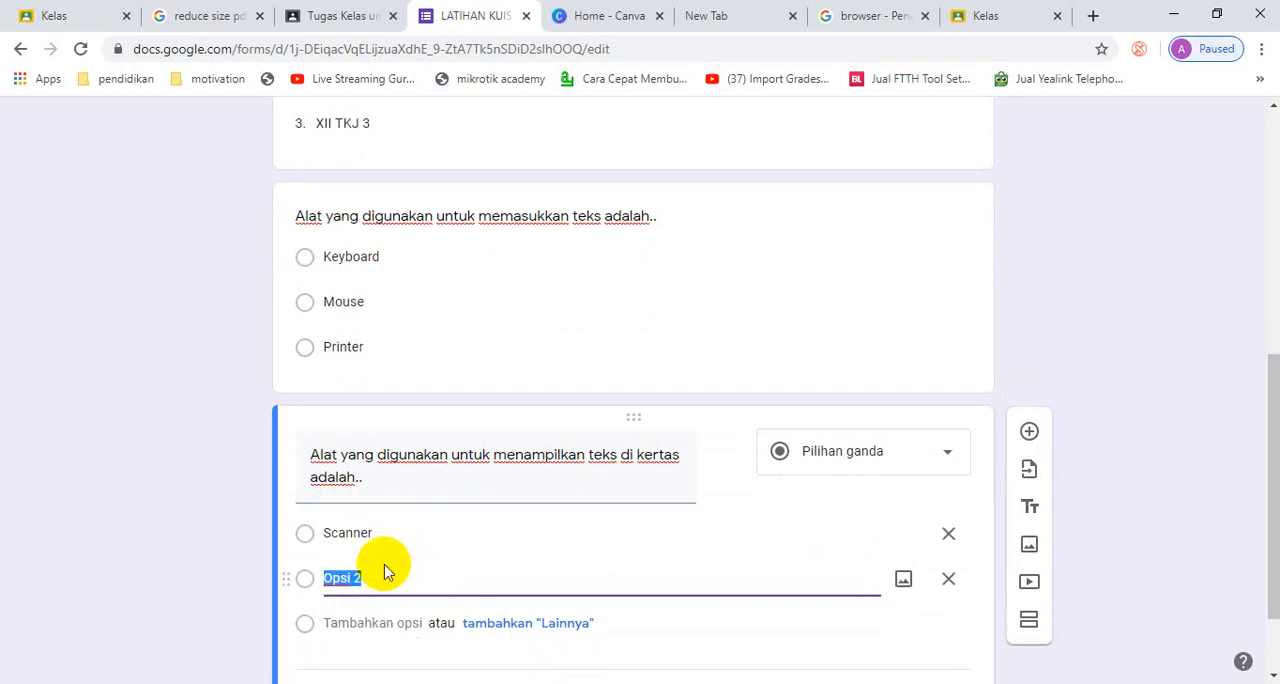
pyautogui.click(352, 623)
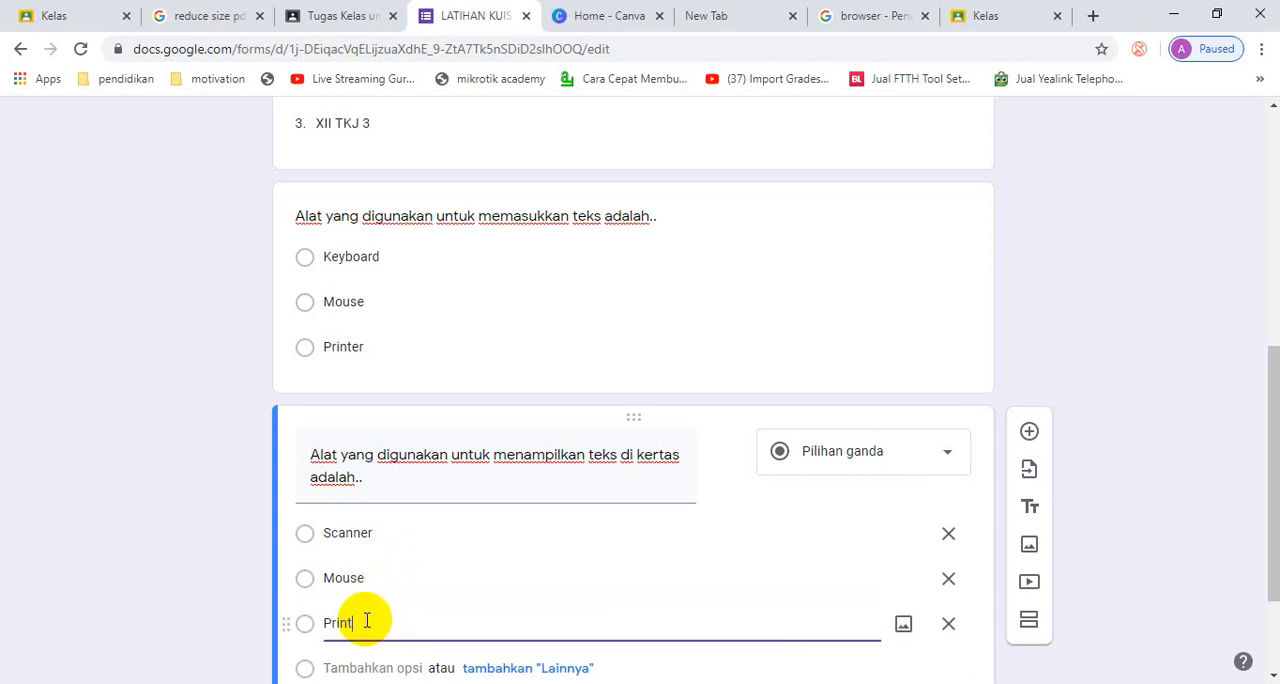
pyautogui.click(1234, 346)
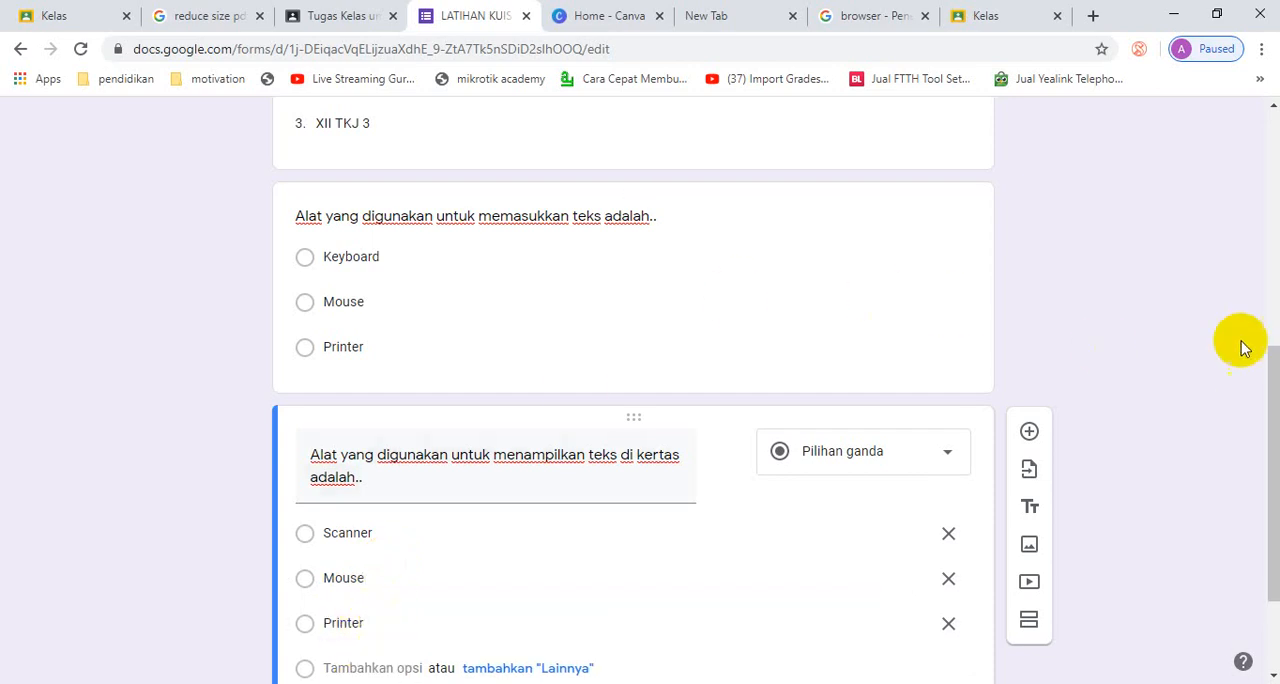
# - Set Printer as the correct answer of the paper-output question and give it 50 points
pyautogui.scroll(-2, 1160, 345)
pyautogui.click(387, 597)
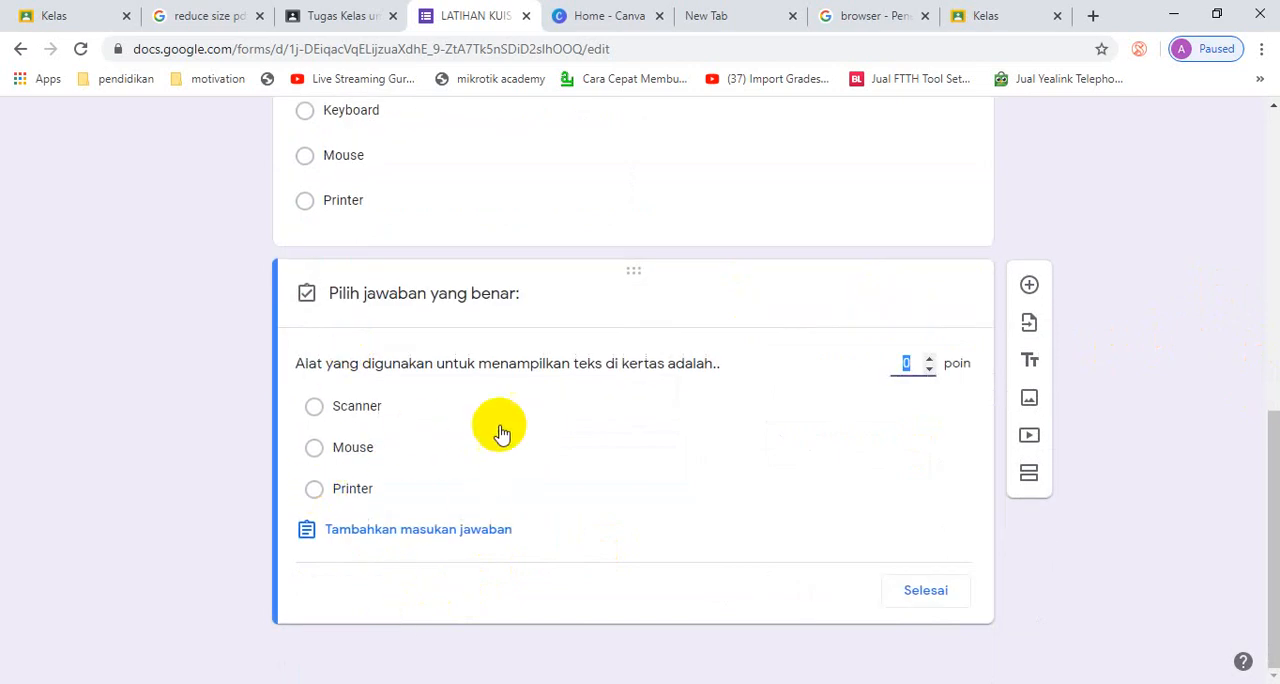
pyautogui.click(315, 490)
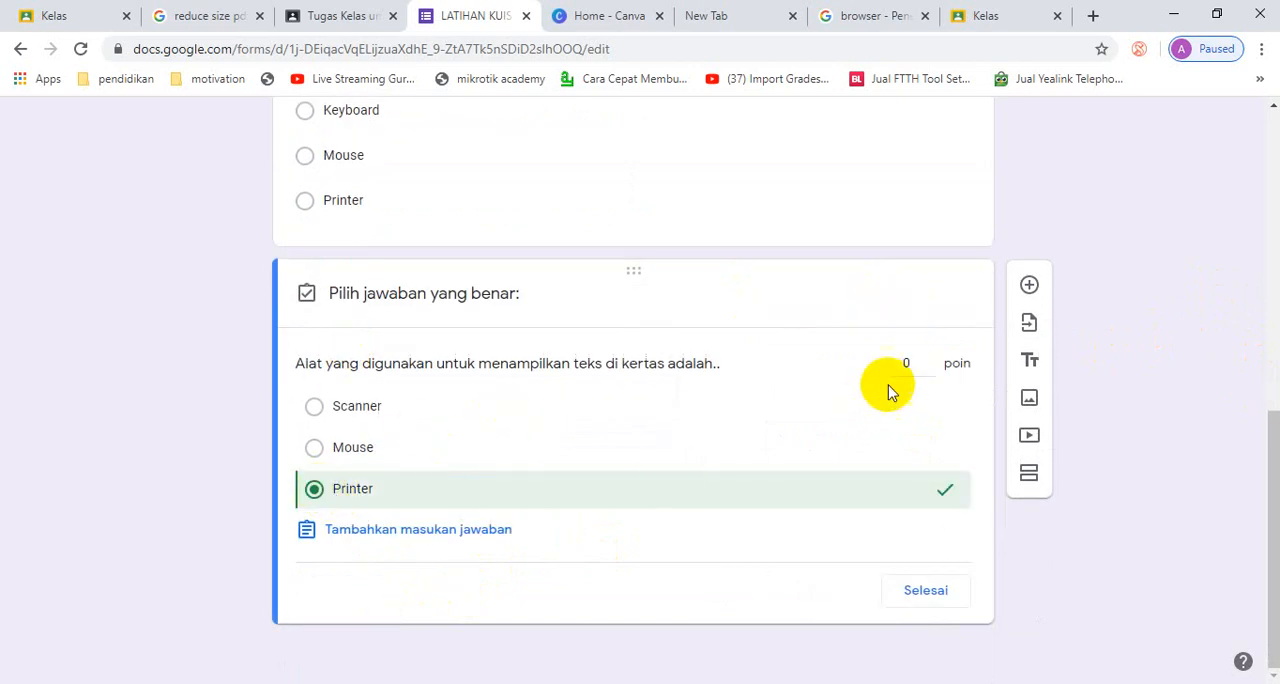
pyautogui.click(906, 363)
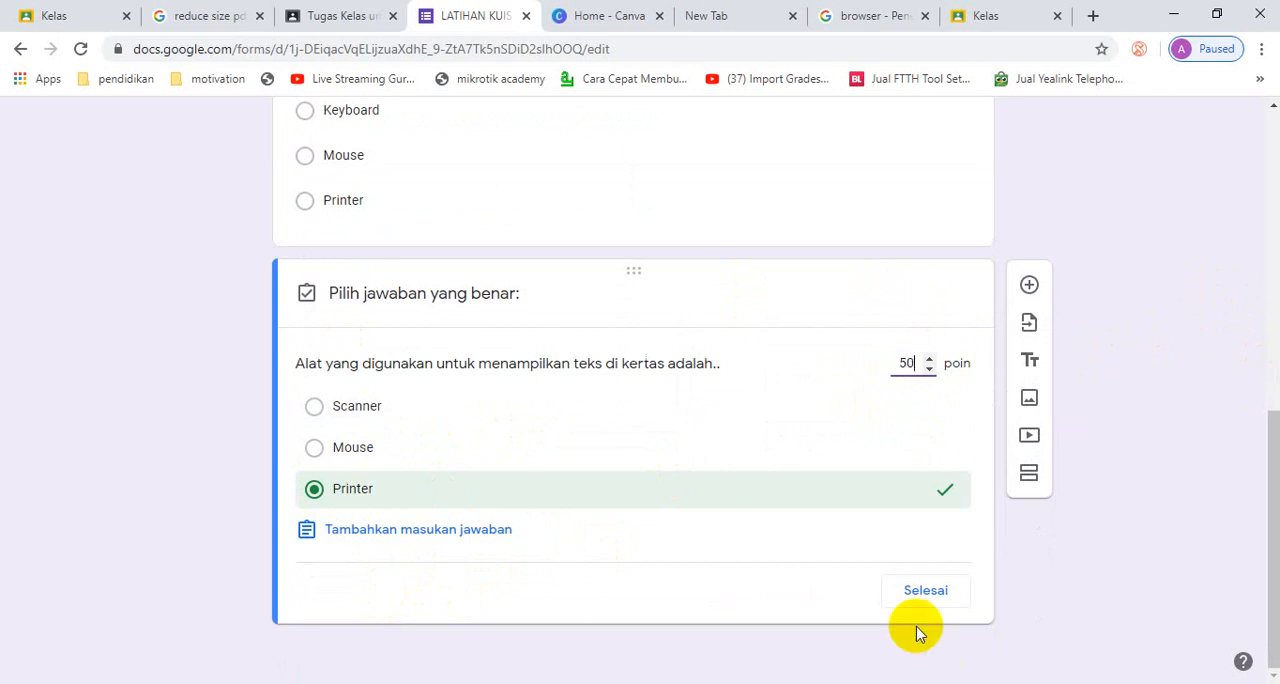
pyautogui.click(915, 593)
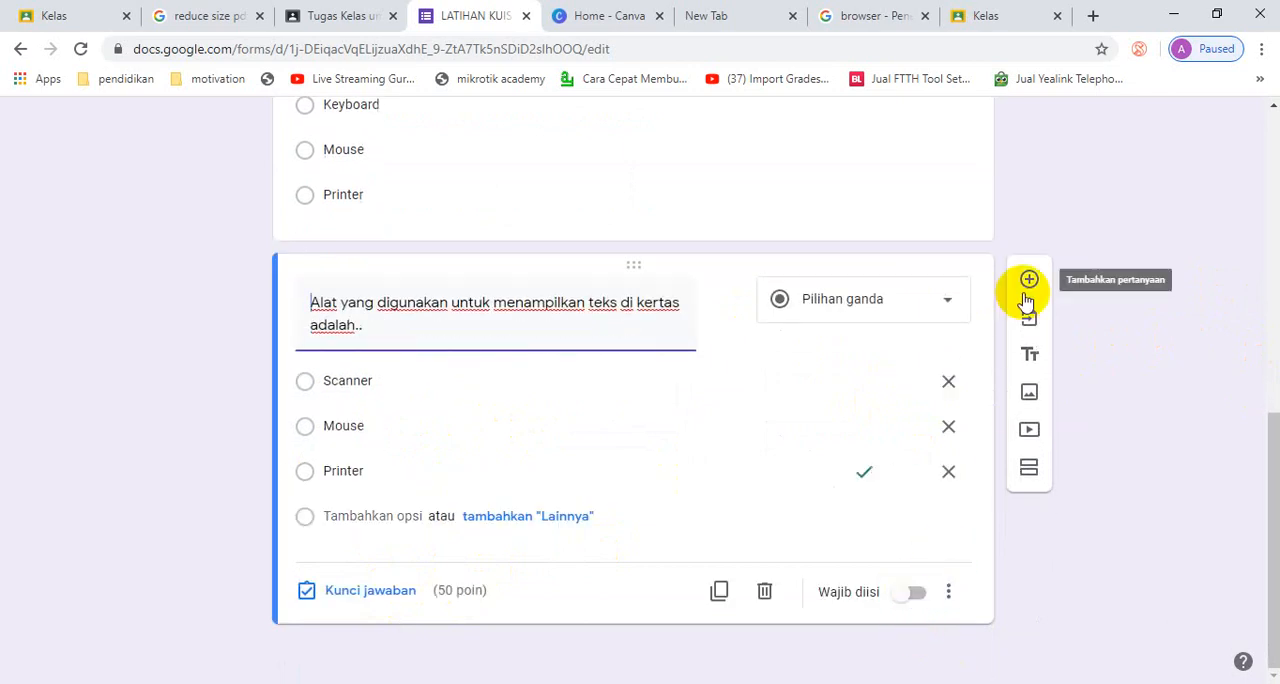
# - Preview the LATIHAN KUIS form, fill in the student's name and choose XII TKJ 1 as the class
pyautogui.scroll(6, 1080, 300)
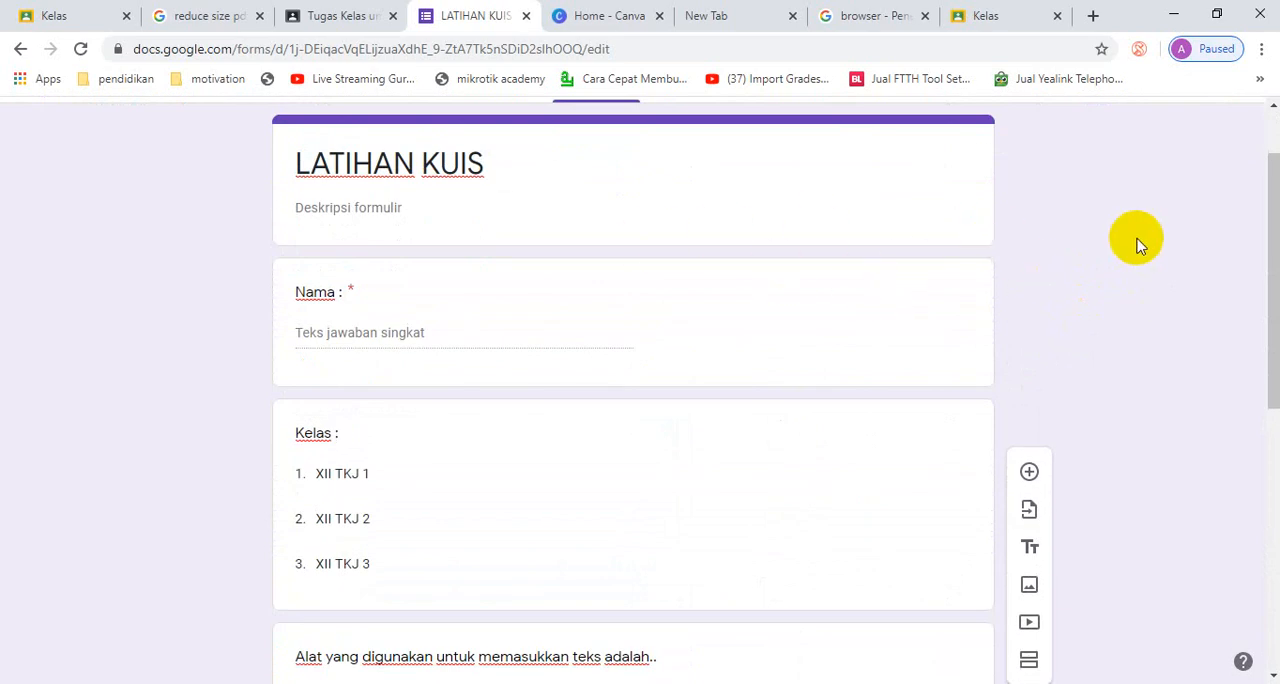
pyautogui.scroll(2, 1140, 250)
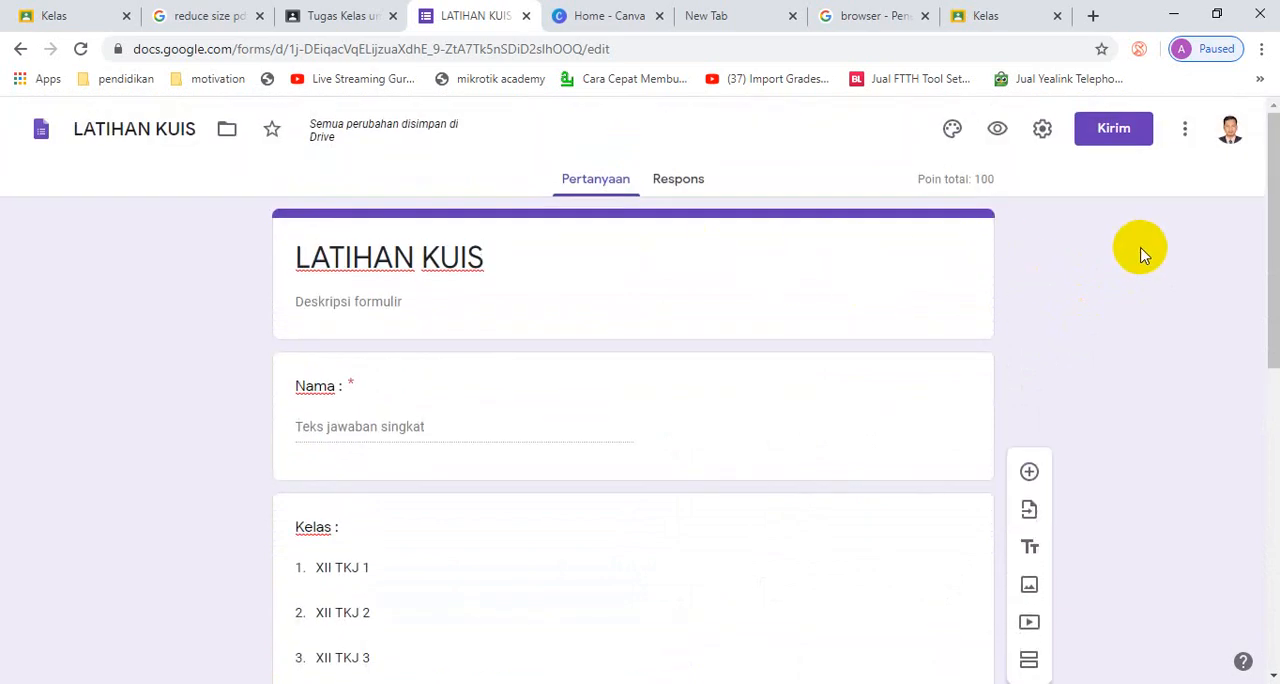
pyautogui.click(1000, 132)
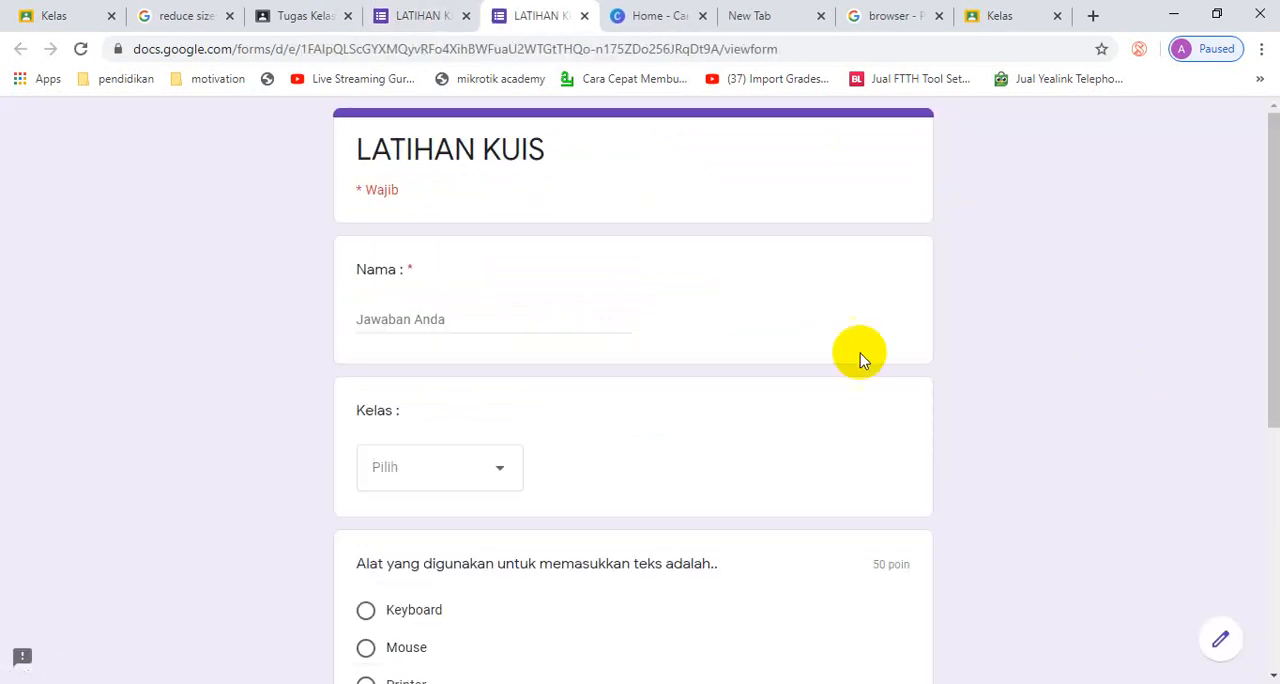
pyautogui.click(429, 316)
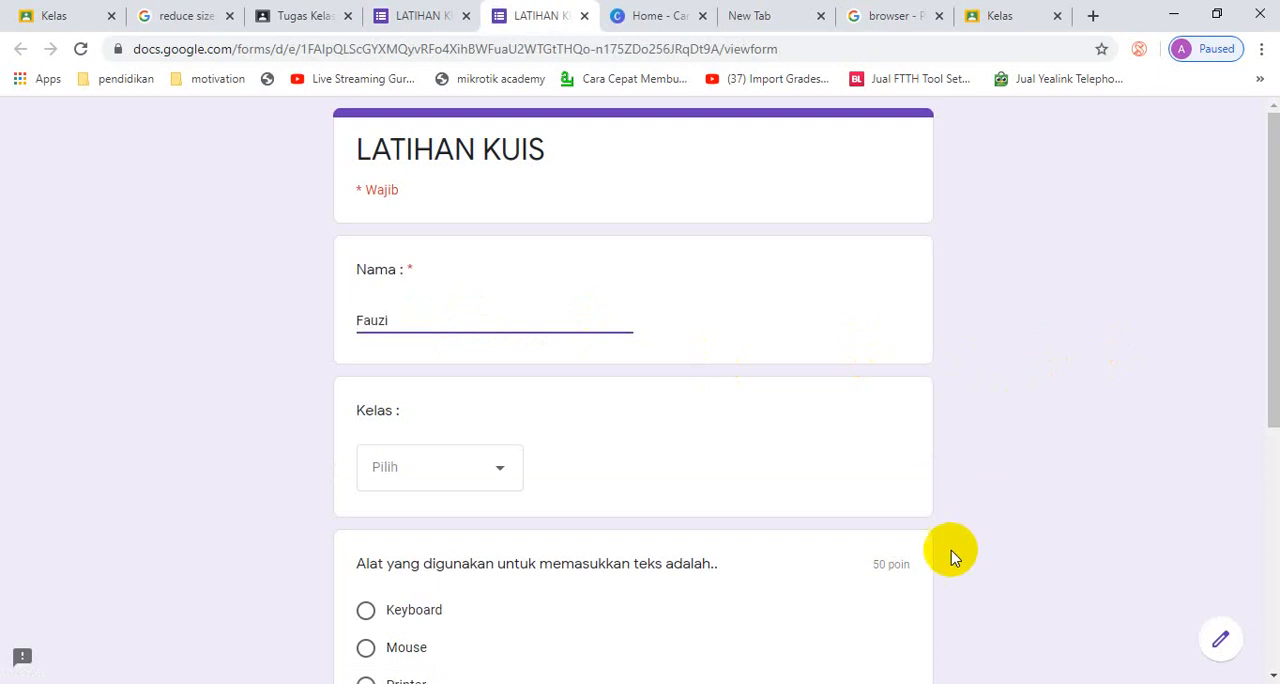
pyautogui.click(497, 472)
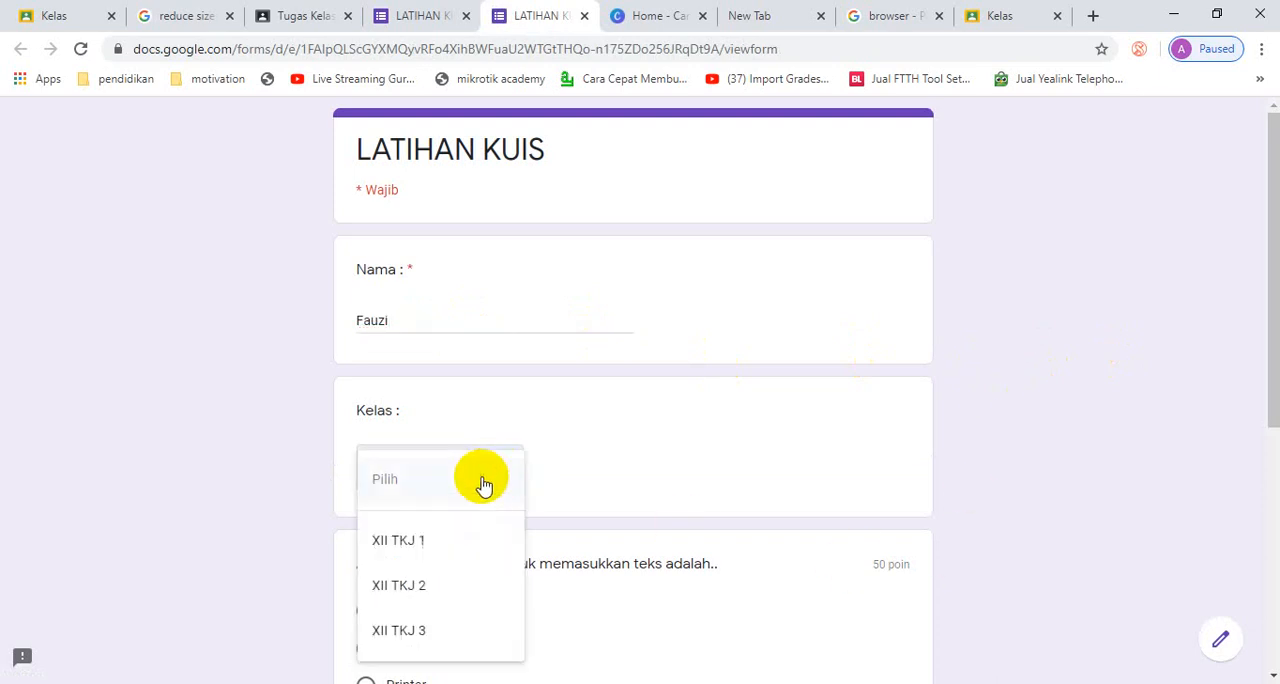
pyautogui.click(414, 540)
# - Answer the quiz questions with Keyboard and Printer, submit the response and close the preview
pyautogui.scroll(-3, 937, 571)
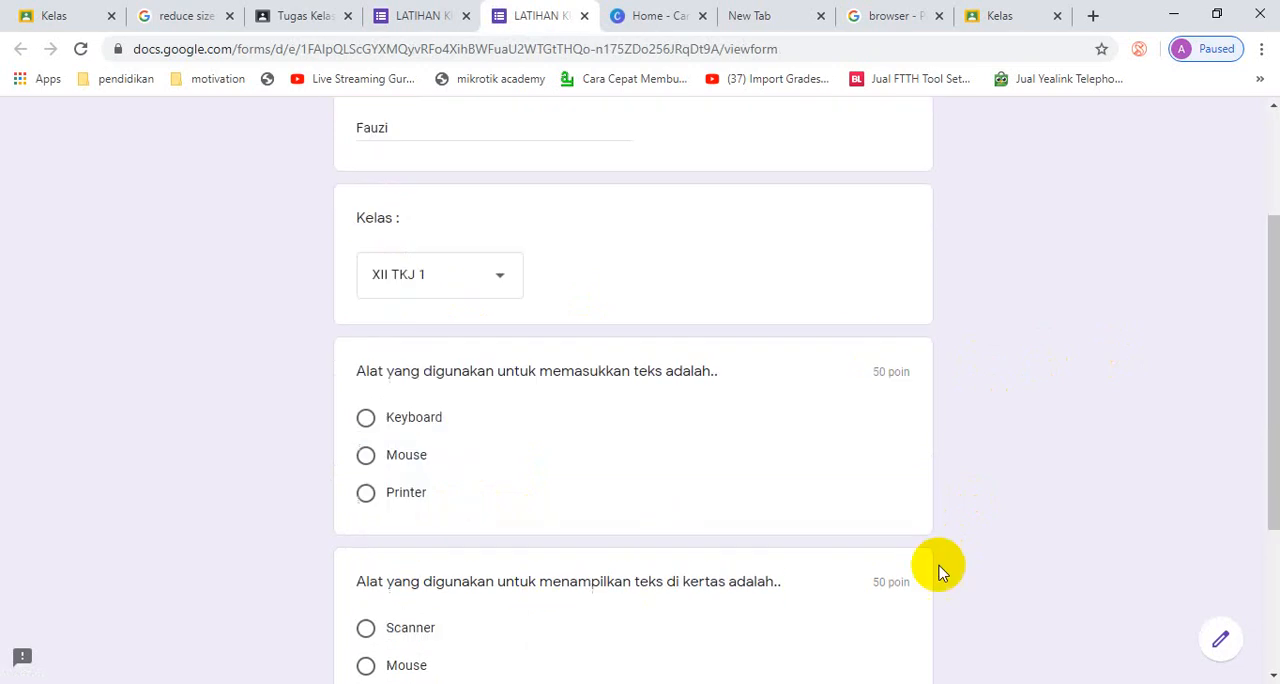
pyautogui.click(366, 328)
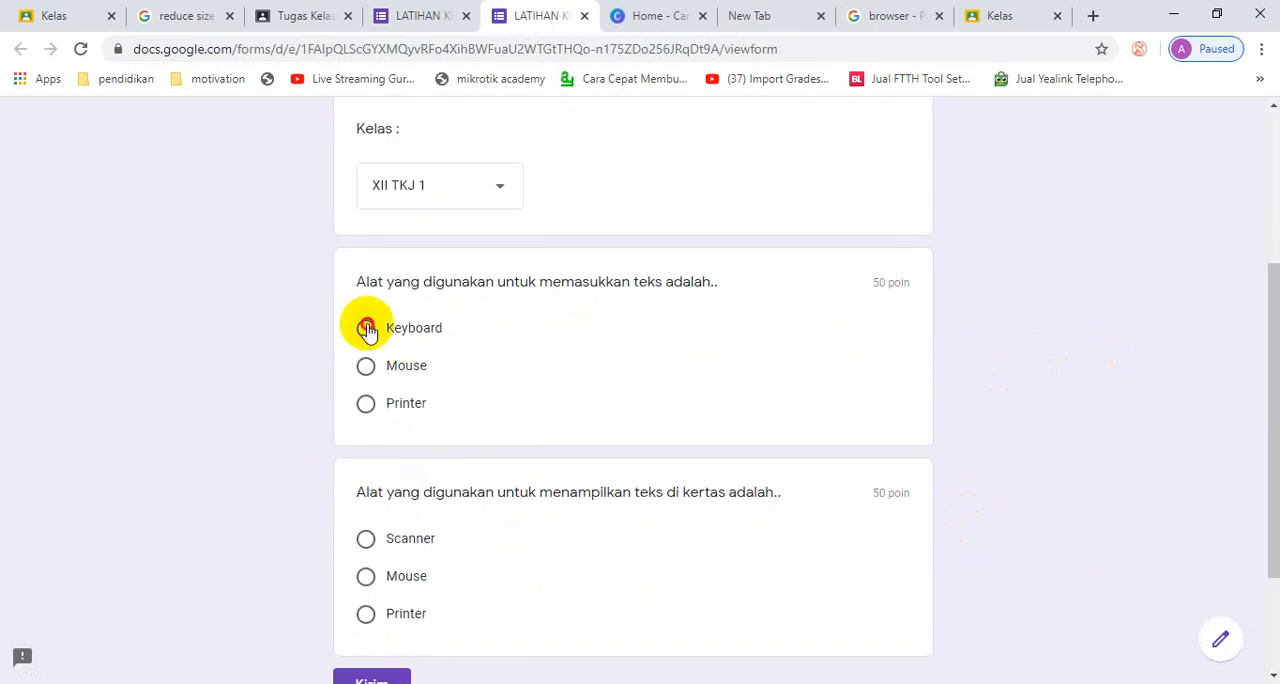
pyautogui.scroll(-2, 520, 420)
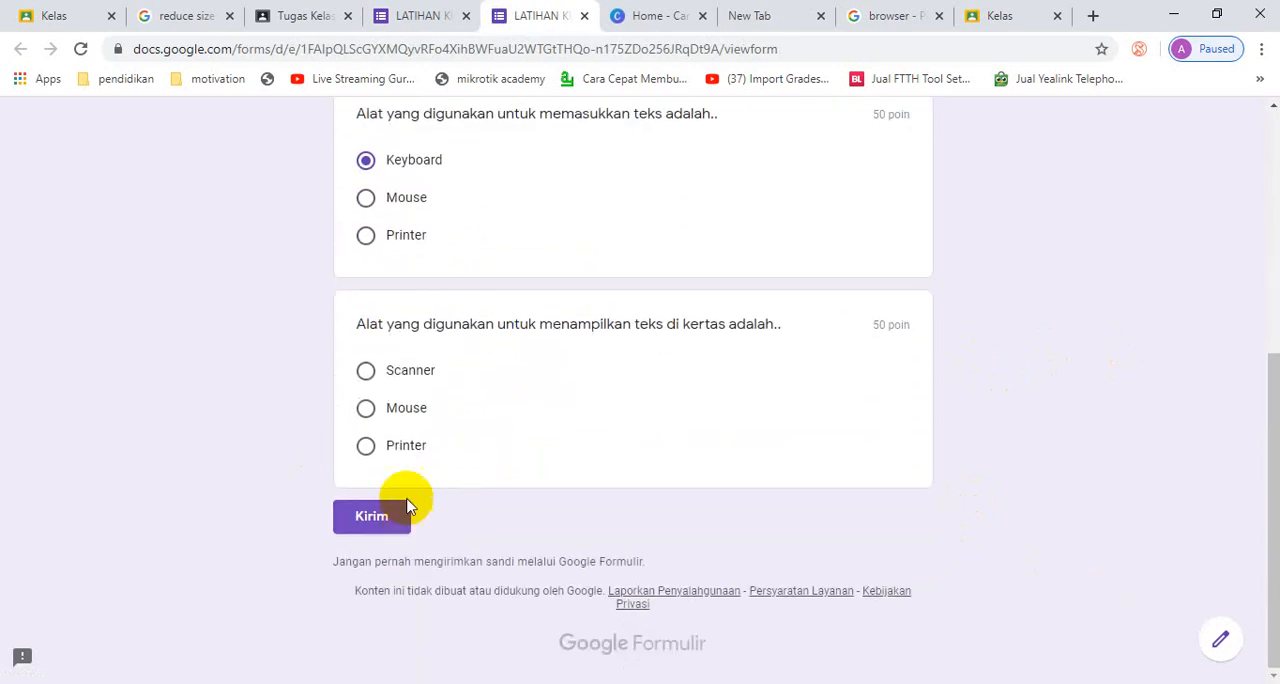
pyautogui.click(366, 452)
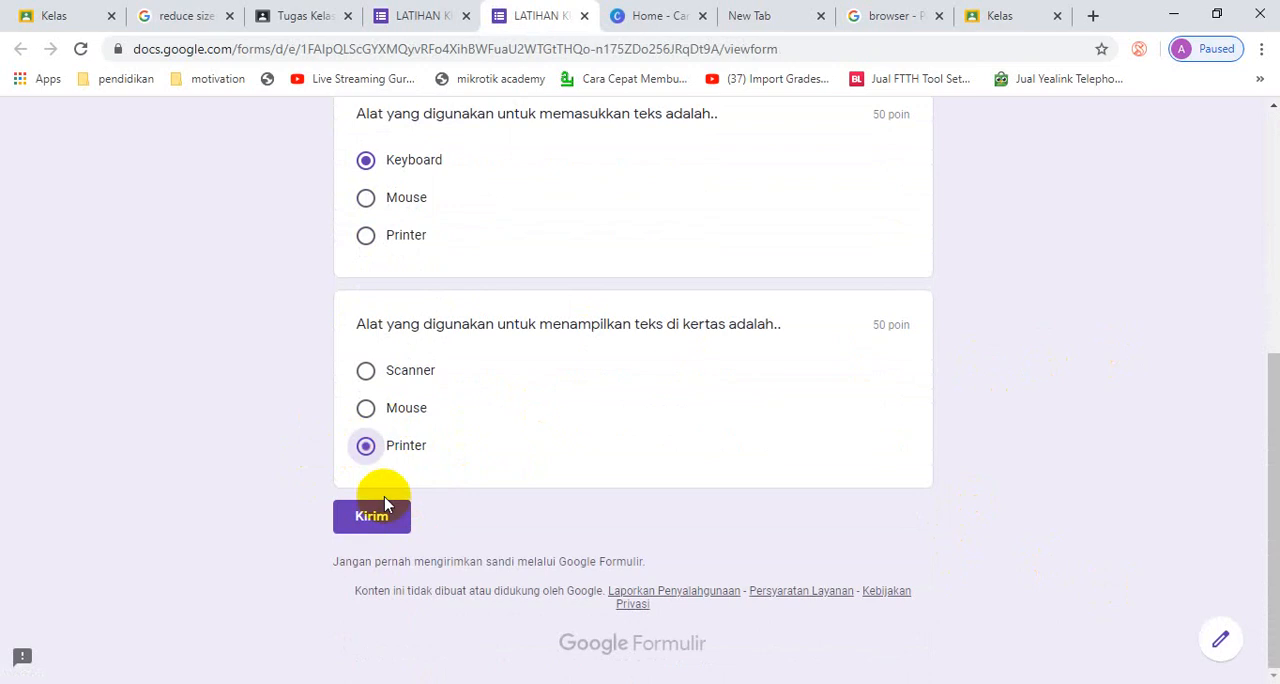
pyautogui.click(368, 512)
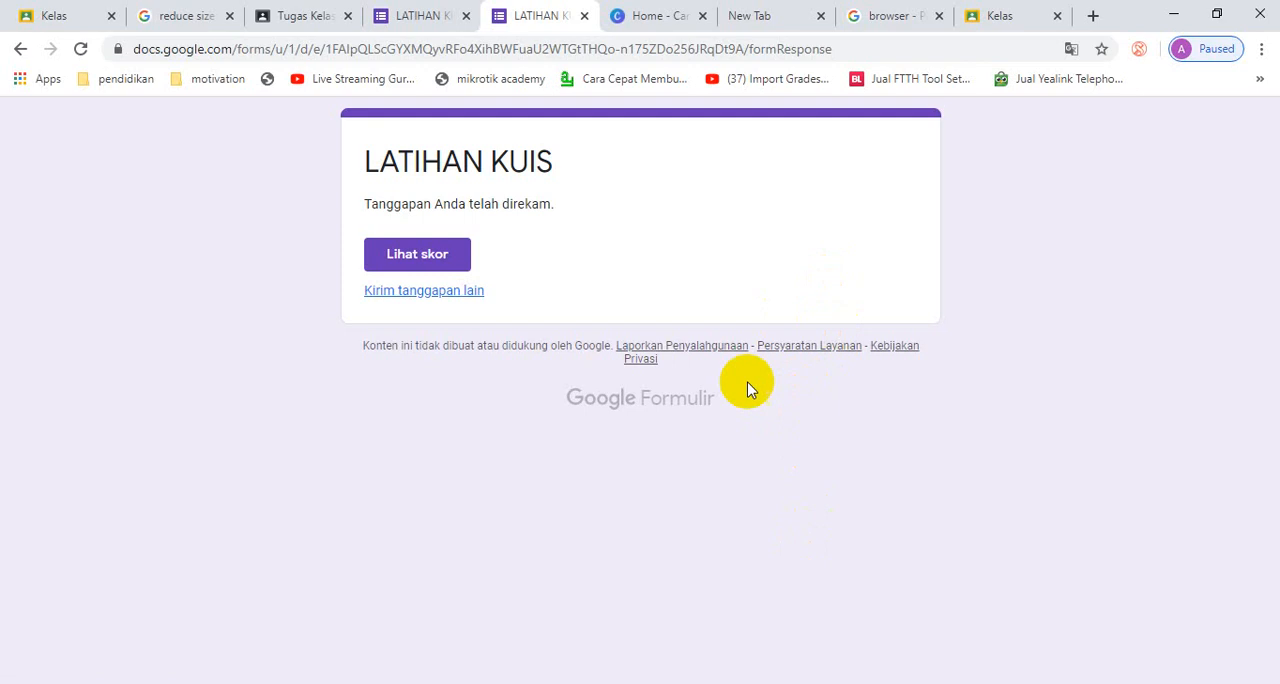
pyautogui.click(584, 16)
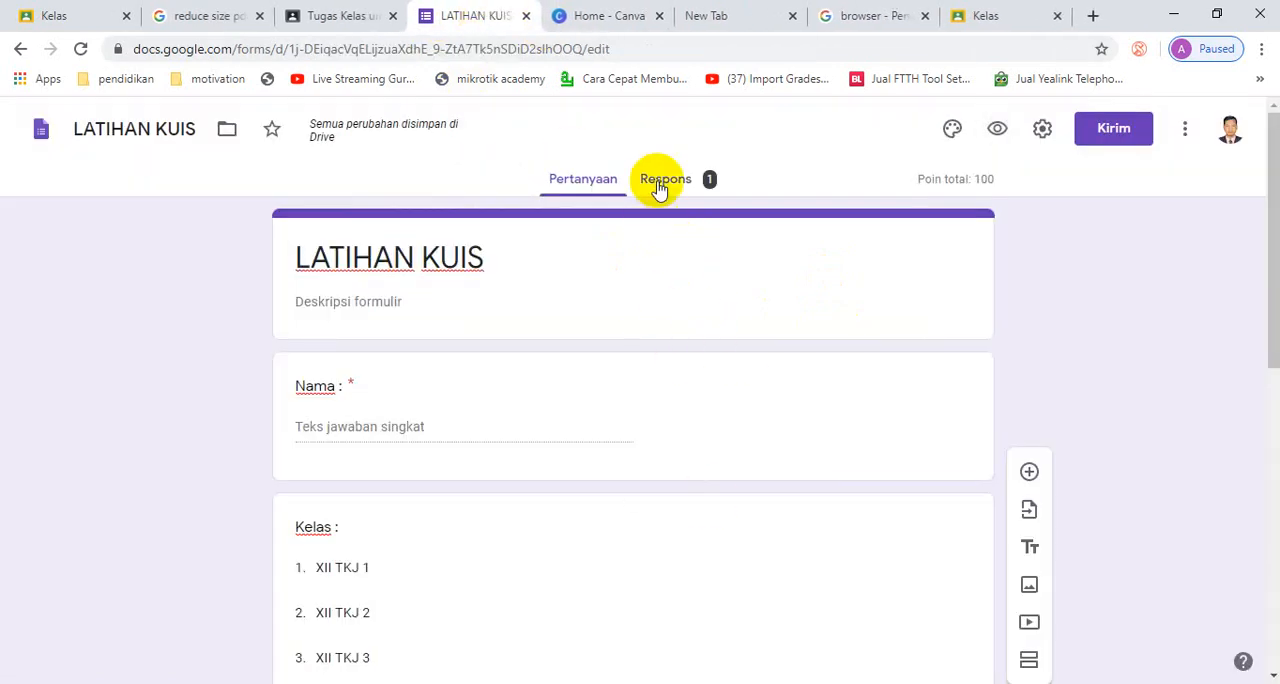
# - Preview the form again, fill in a second student's name and choose XII TKJ 1 as the class
pyautogui.click(997, 128)
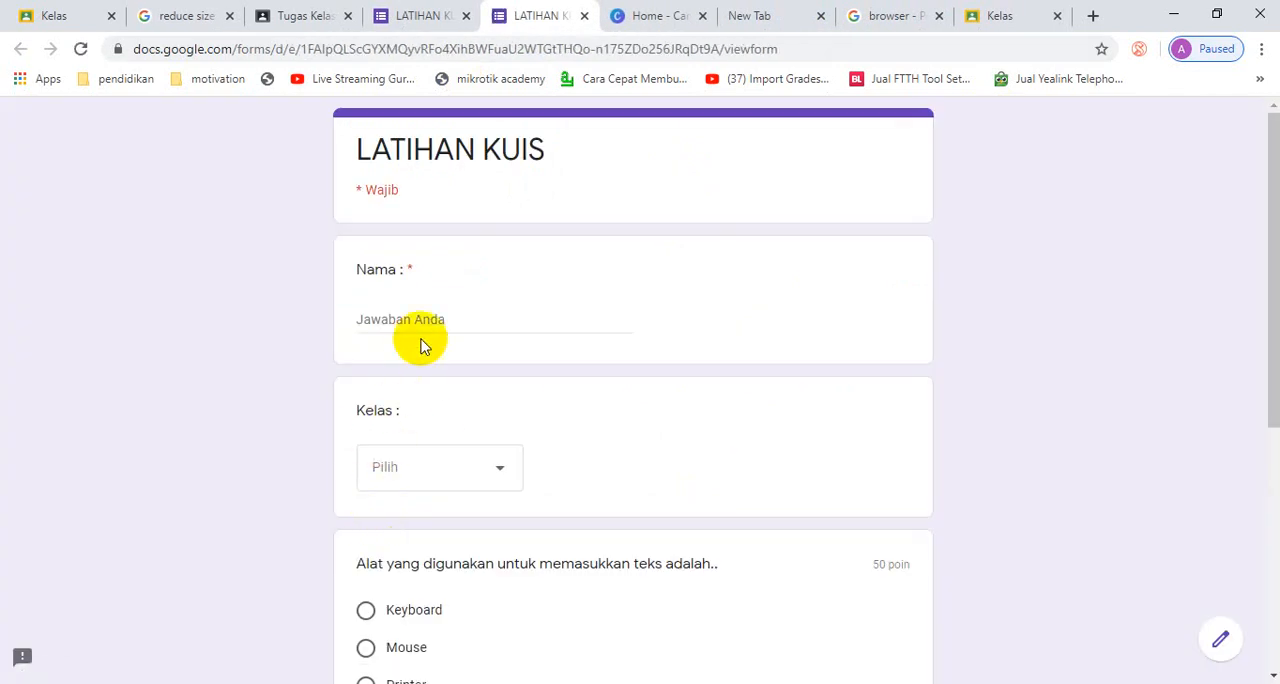
pyautogui.click(438, 322)
pyautogui.write('B')
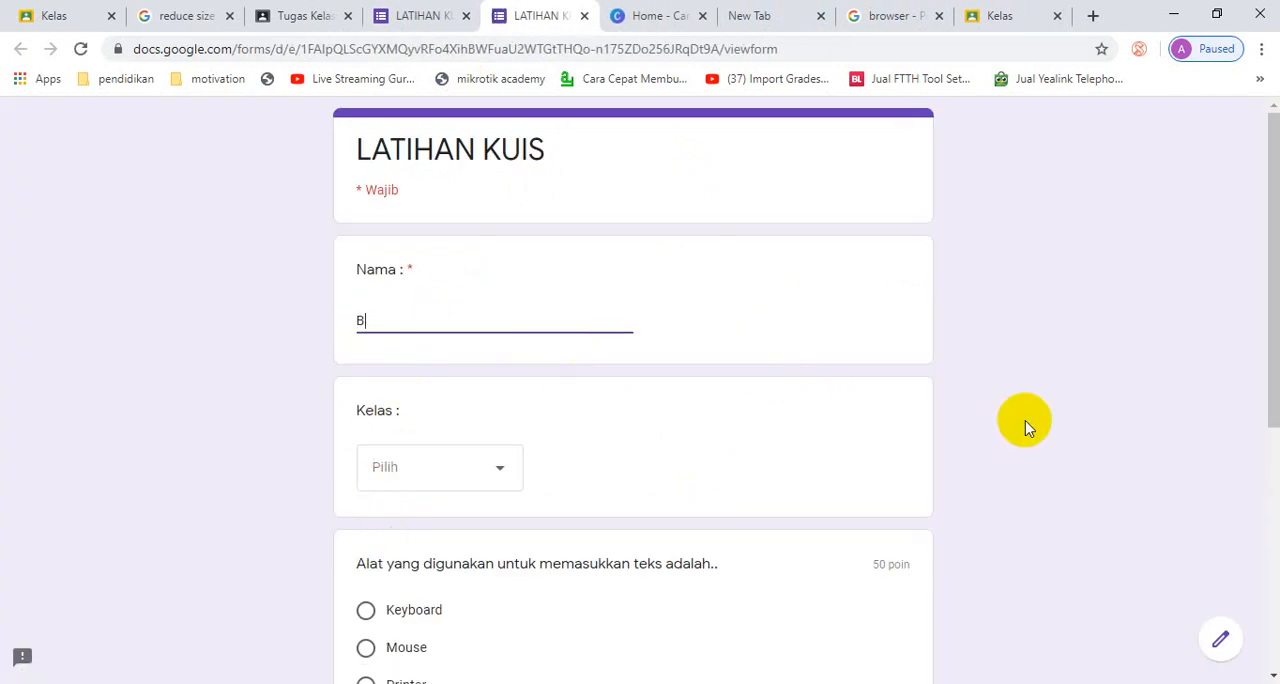
pyautogui.press('BackSpace')
pyautogui.write('B')
pyautogui.press('BackSpace')
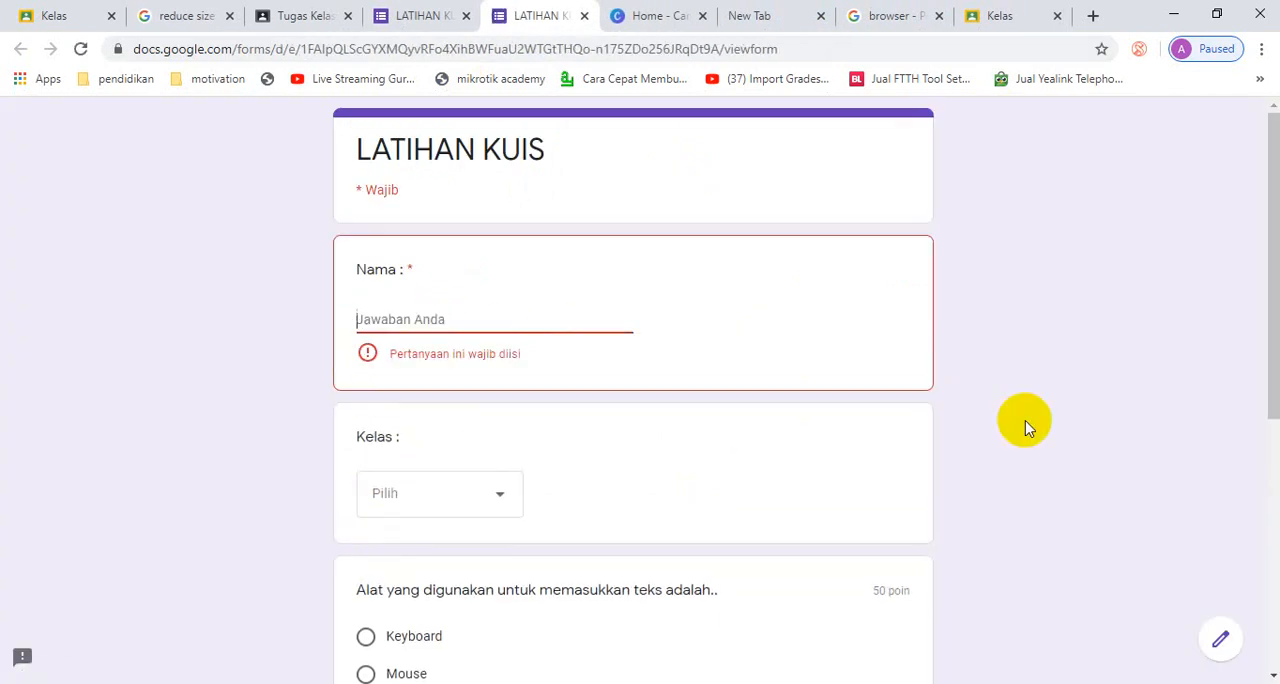
pyautogui.write('Agus')
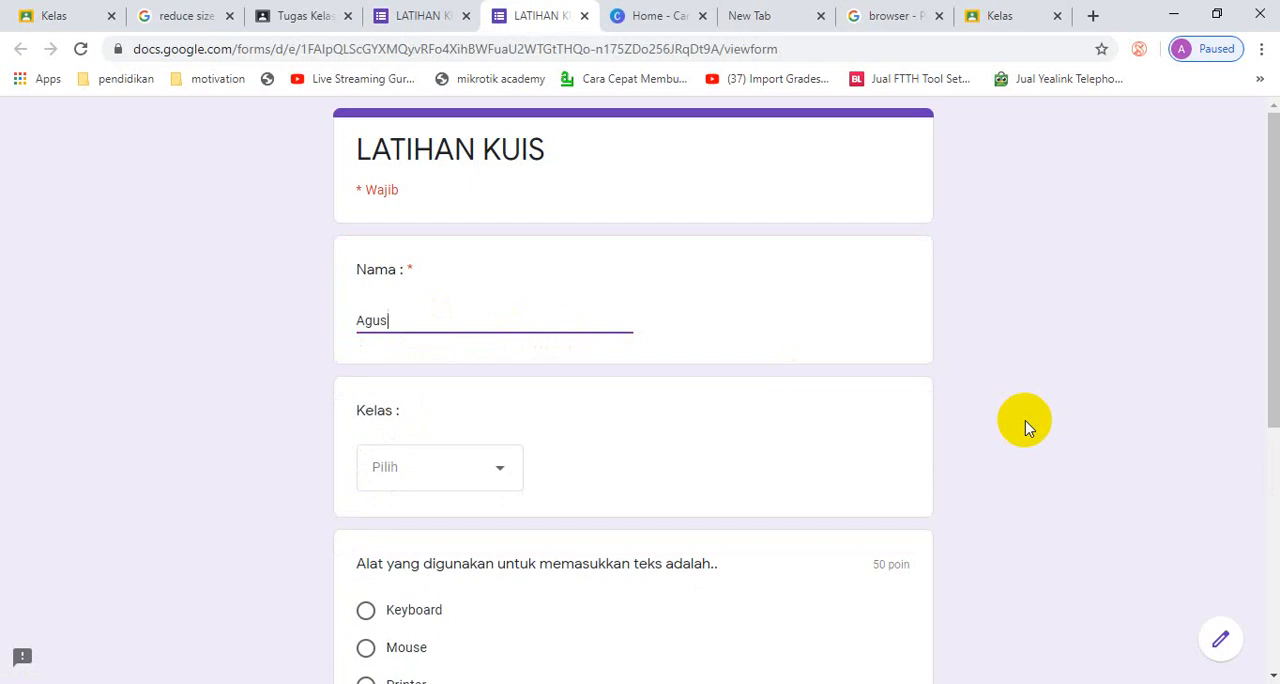
pyautogui.click(500, 478)
pyautogui.click(449, 540)
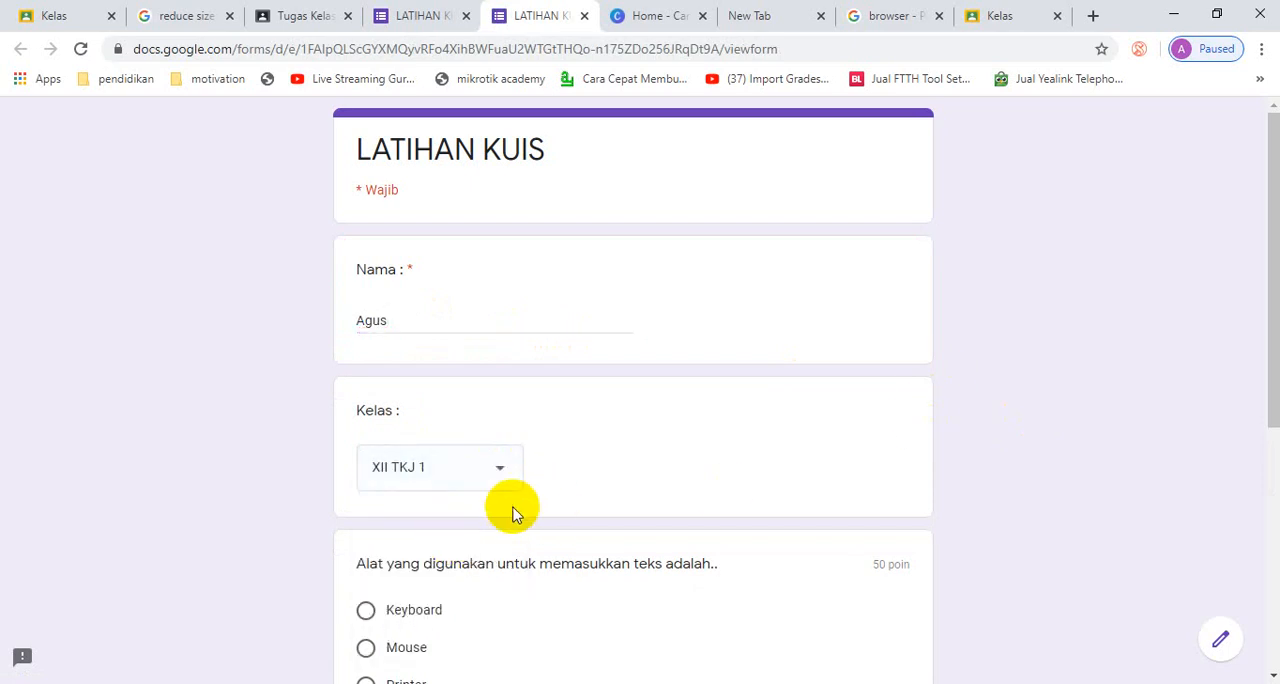
# - Answer the quiz questions with Mouse and Printer, submit the second response and close the preview
pyautogui.scroll(-2, 377, 650)
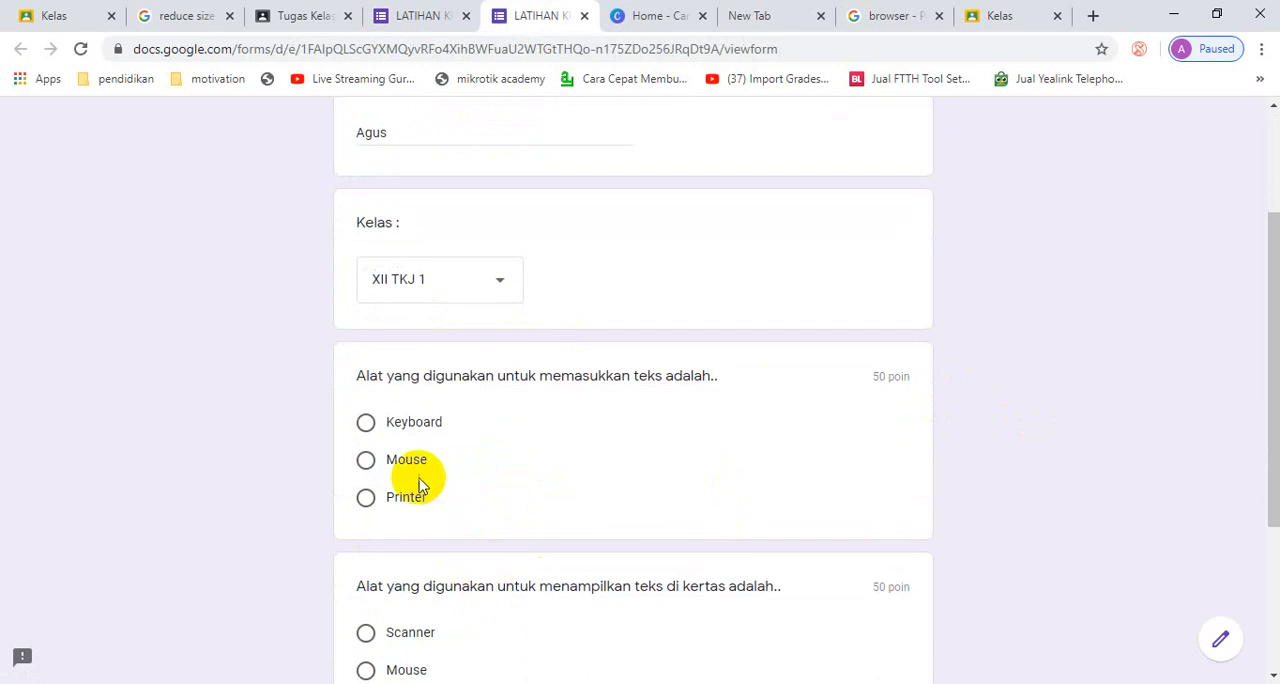
pyautogui.click(367, 461)
pyautogui.scroll(-2, 563, 531)
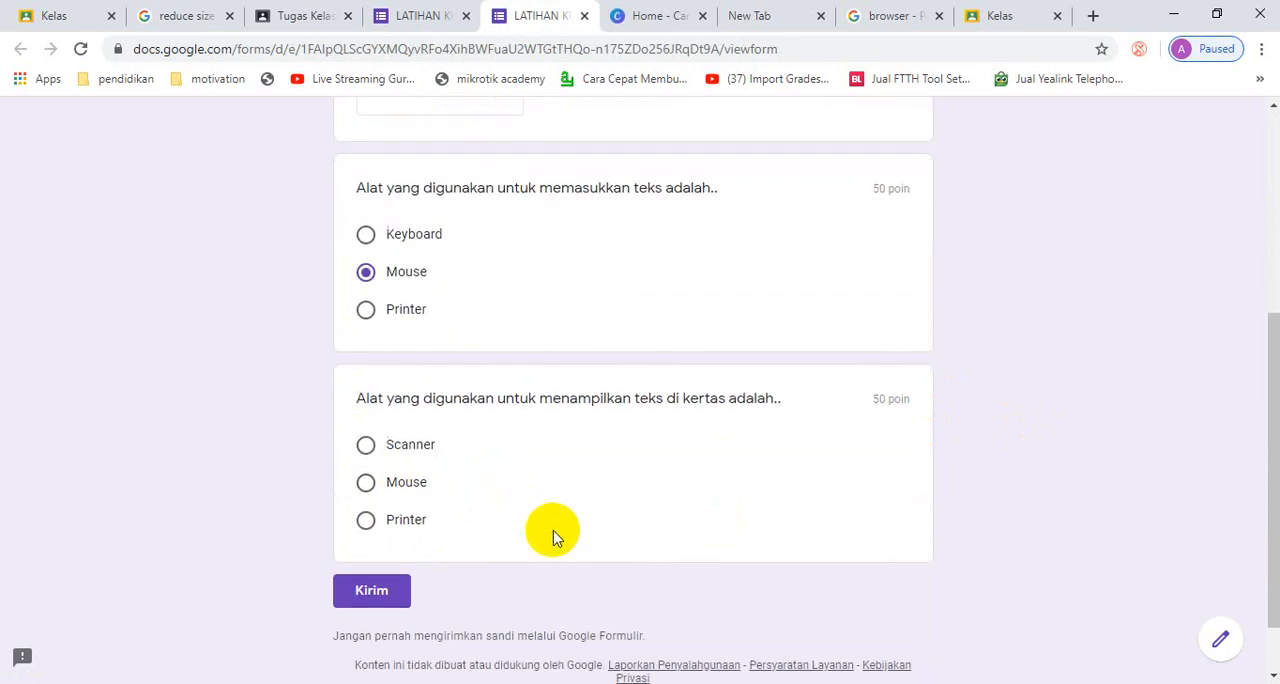
pyautogui.click(366, 521)
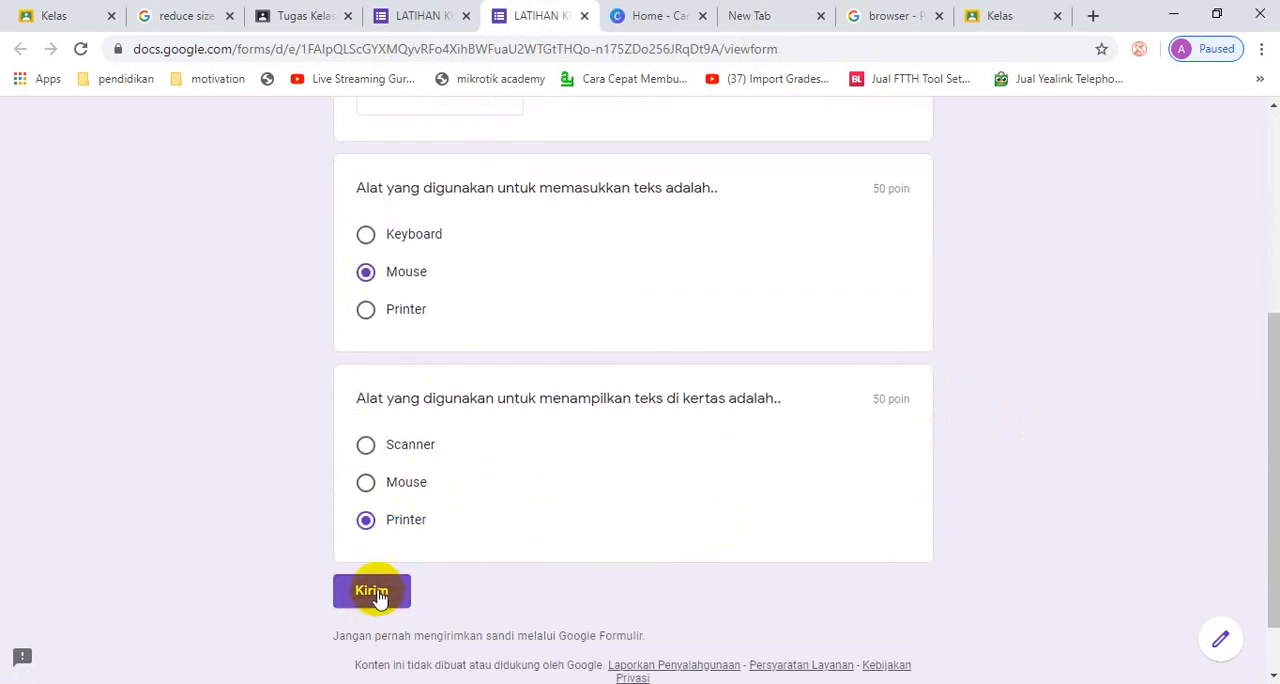
pyautogui.click(376, 592)
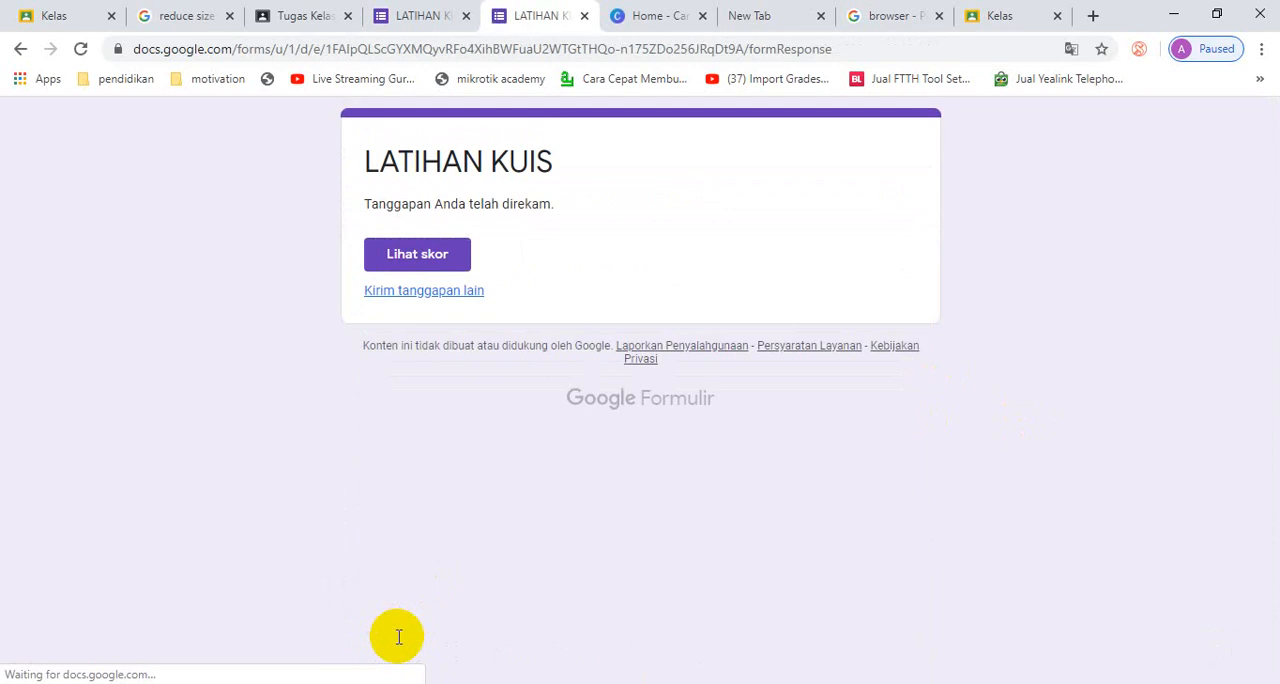
pyautogui.click(584, 17)
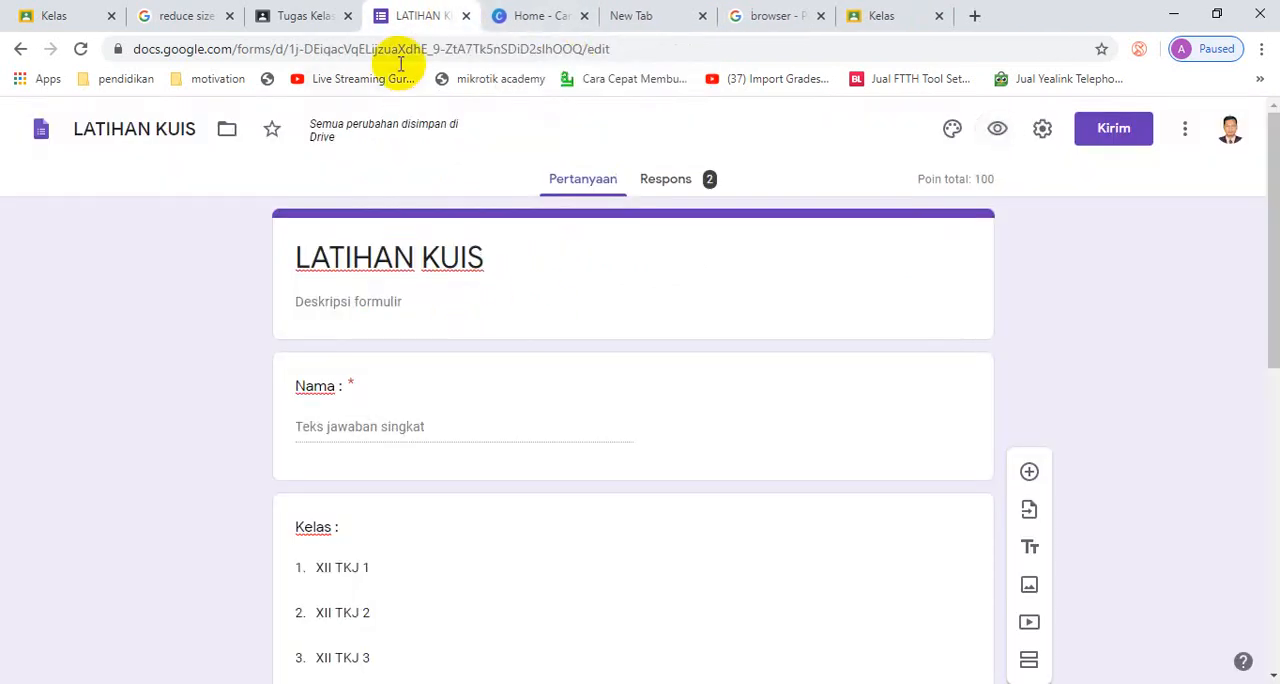
# - Create a new spreadsheet LATIHAN KUIS (Respons) from the form's responses and check each student's score in it
pyautogui.click(672, 181)
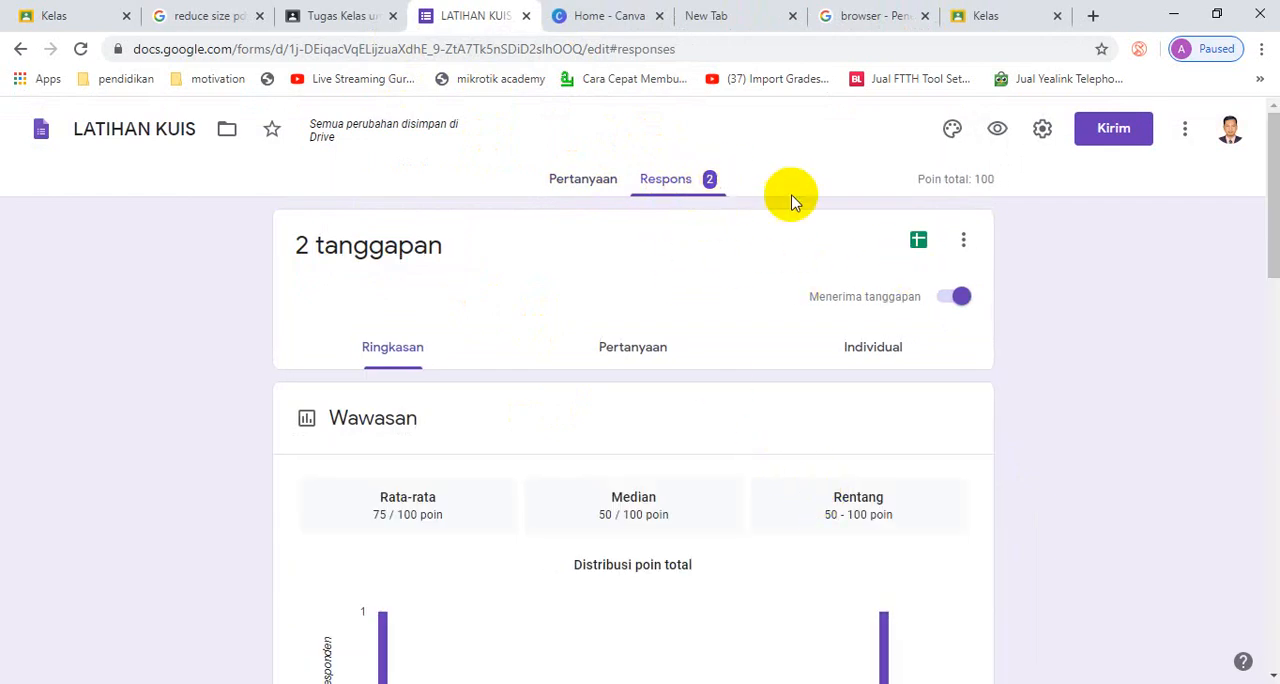
pyautogui.click(919, 243)
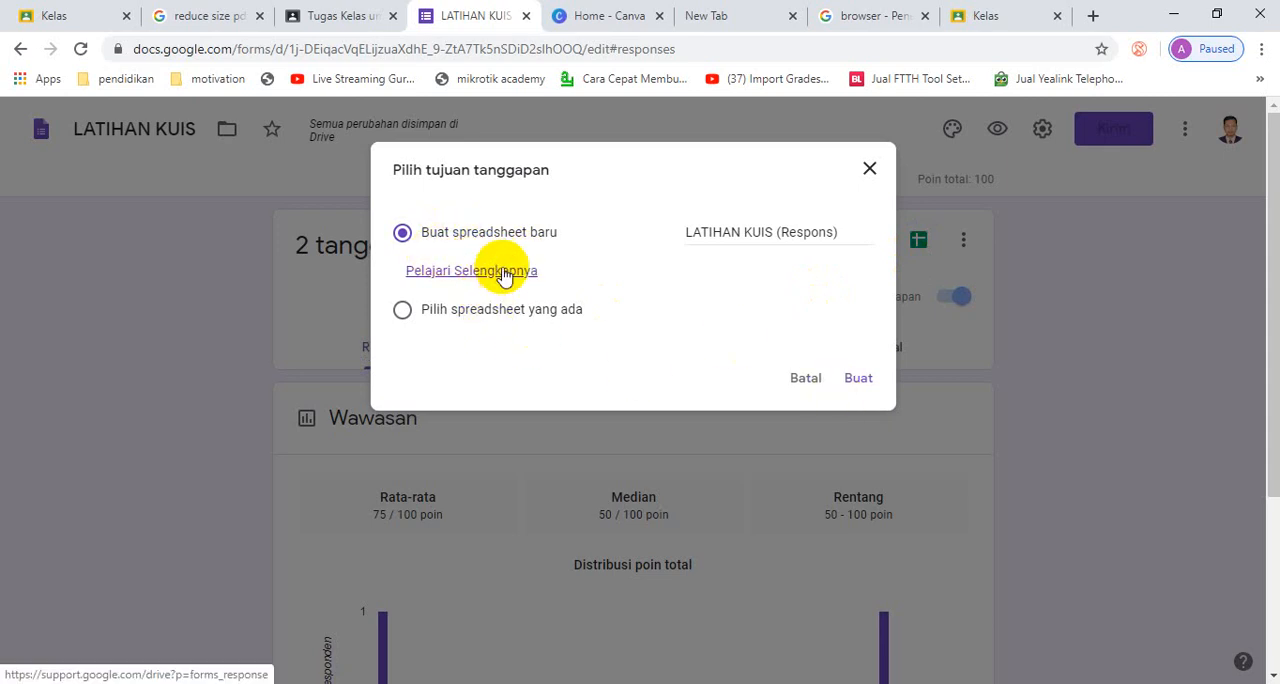
pyautogui.click(857, 378)
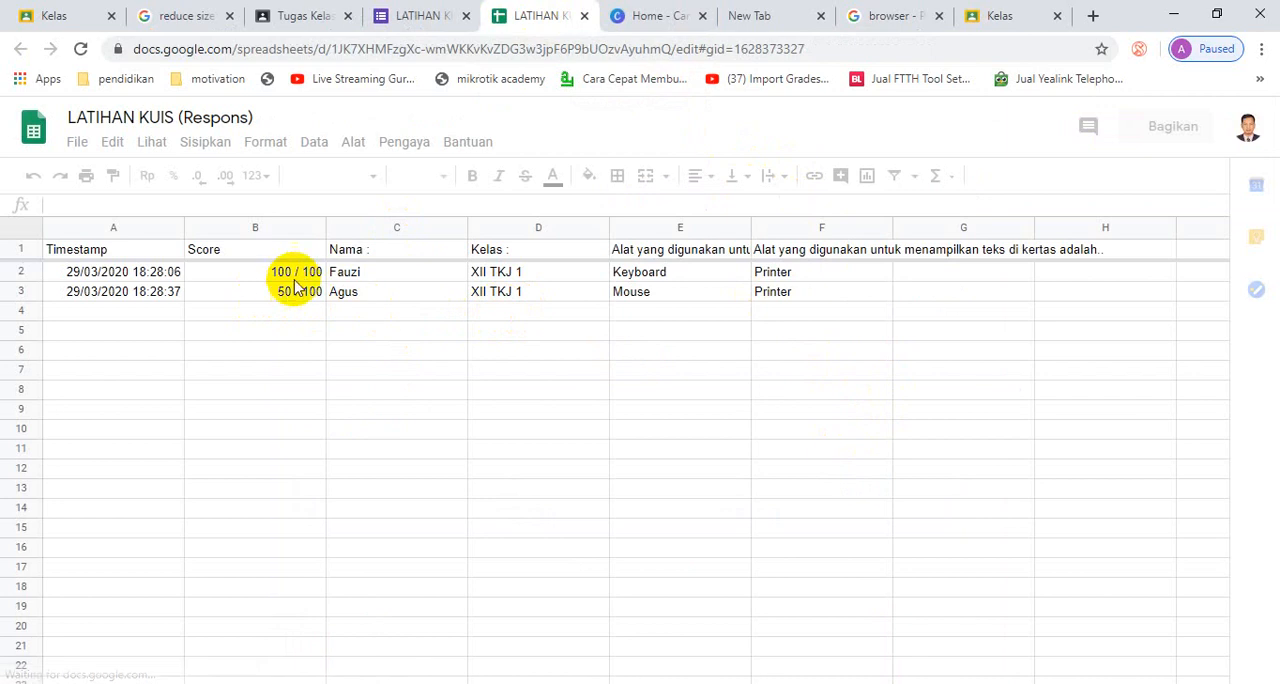
pyautogui.click(300, 274)
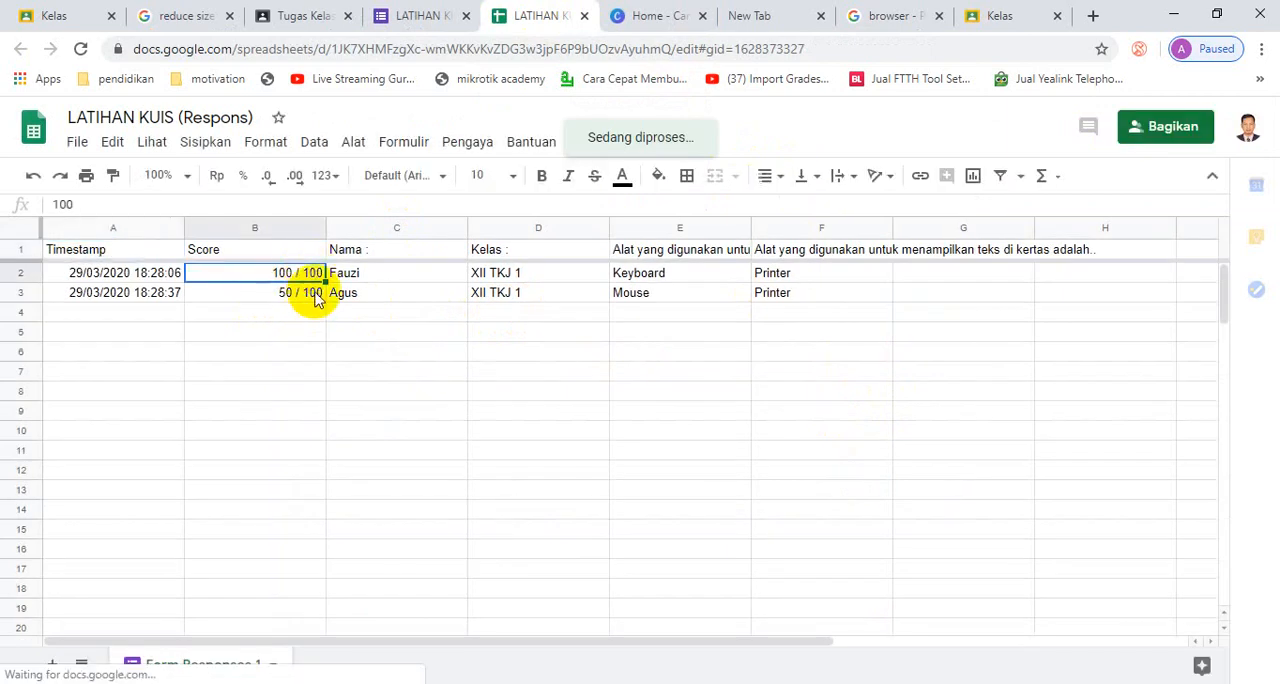
pyautogui.click(305, 292)
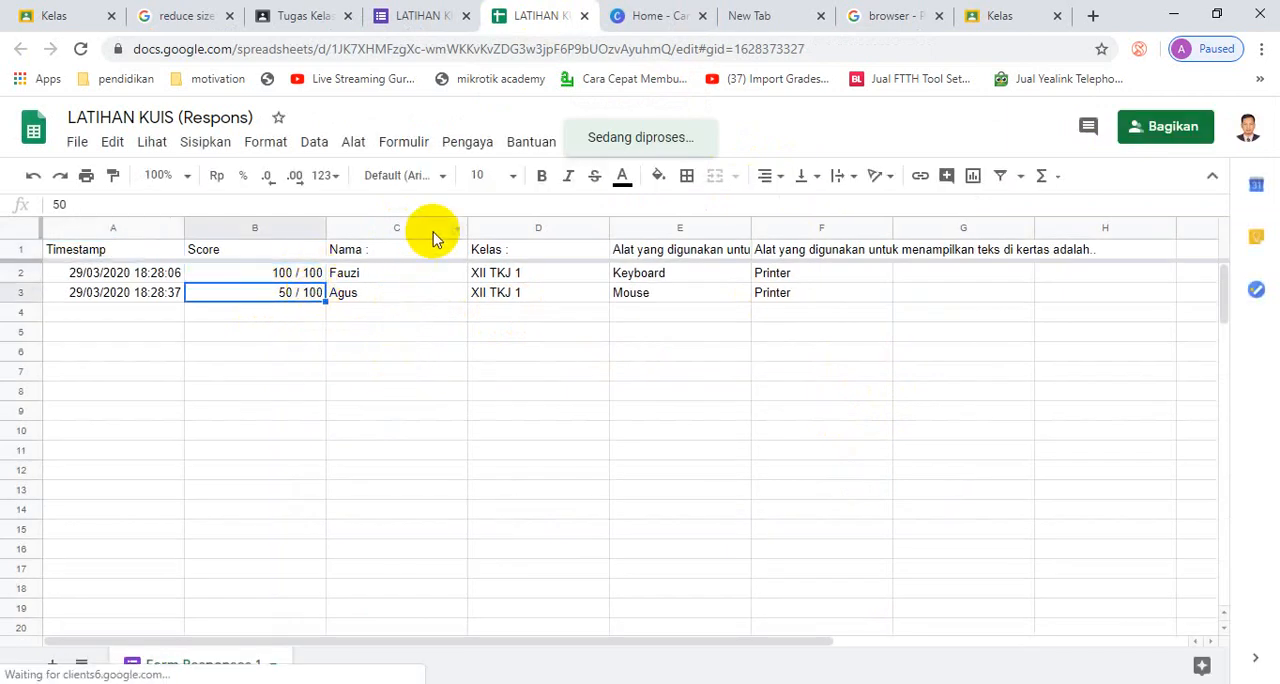
# - Return to the LATIHAN KUIS form, review its general, presentation and quiz settings, and save them
pyautogui.click(424, 24)
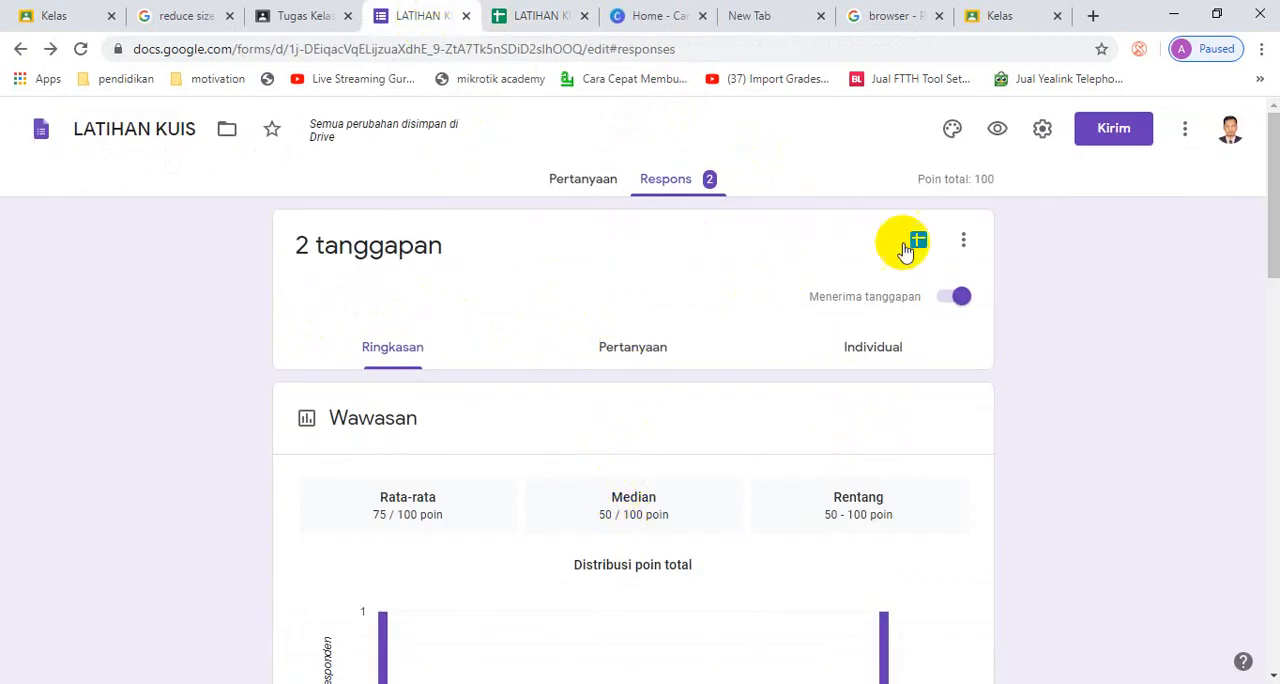
pyautogui.click(1045, 132)
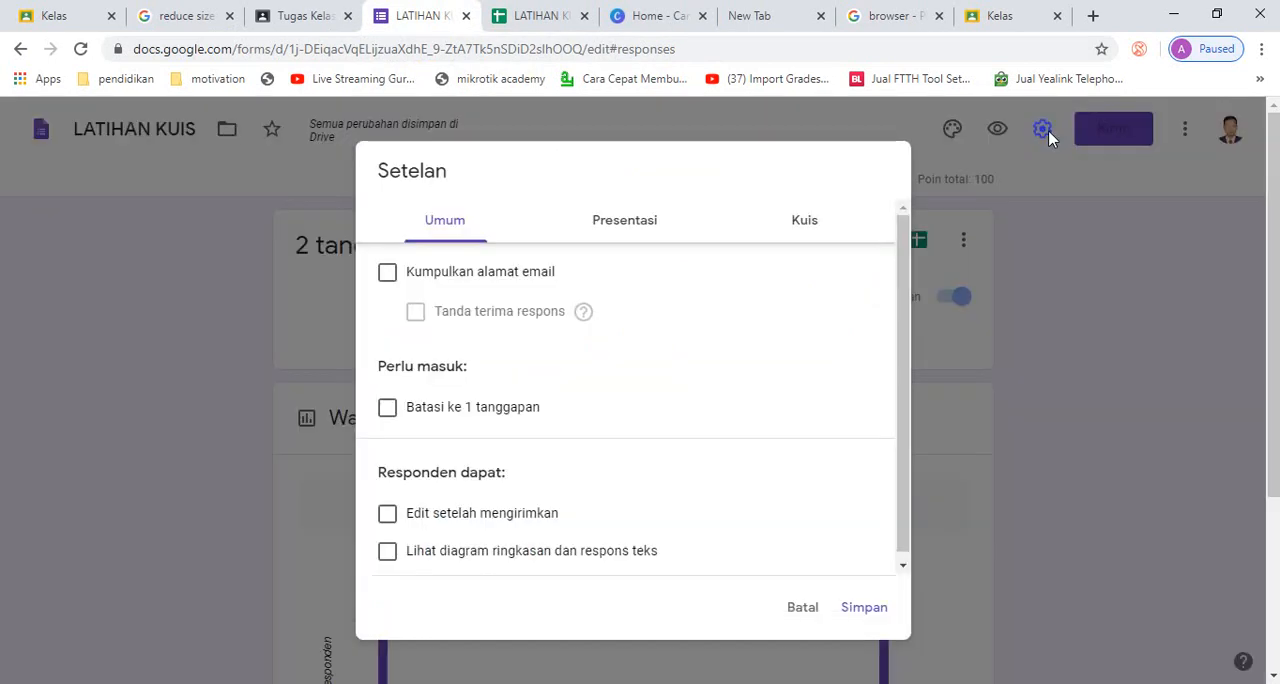
pyautogui.click(669, 228)
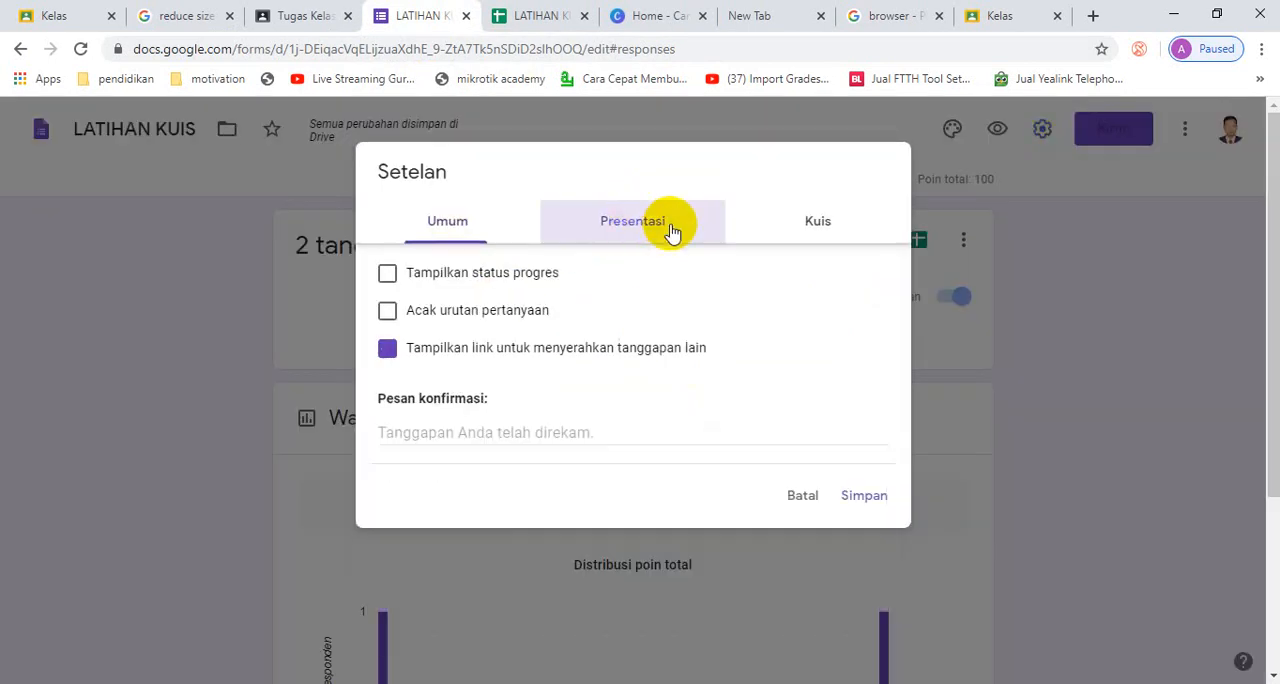
pyautogui.click(822, 226)
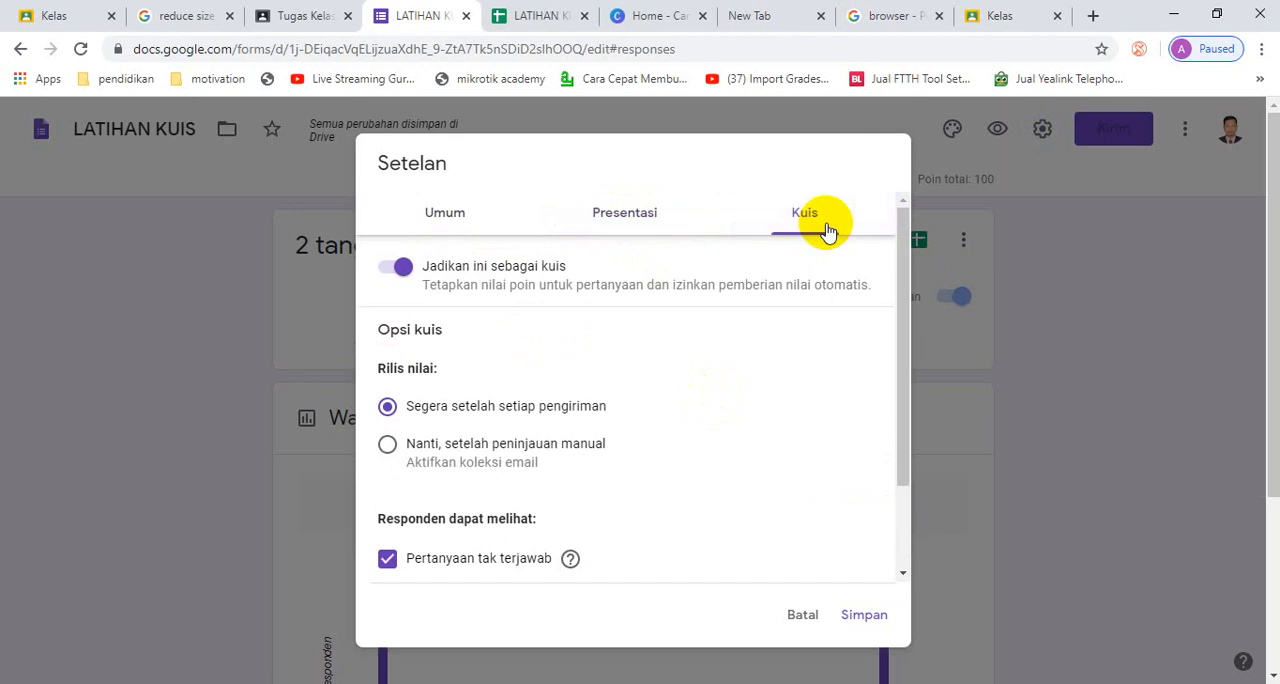
pyautogui.click(437, 222)
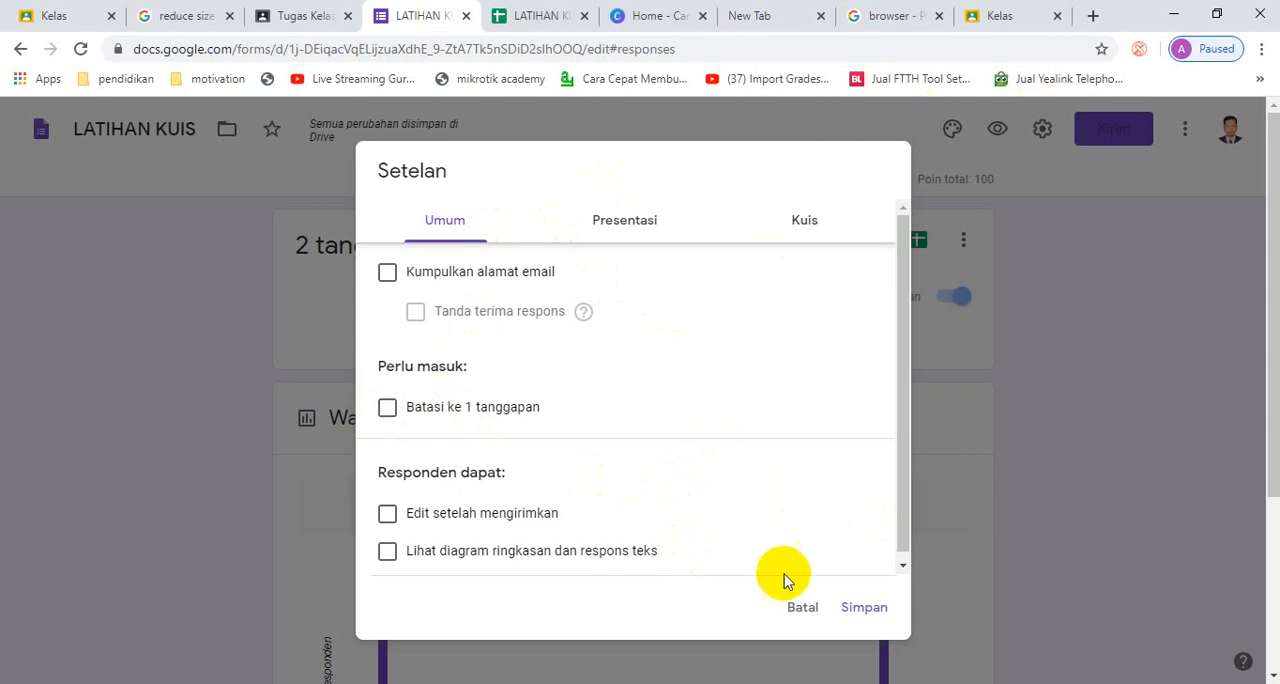
pyautogui.click(862, 608)
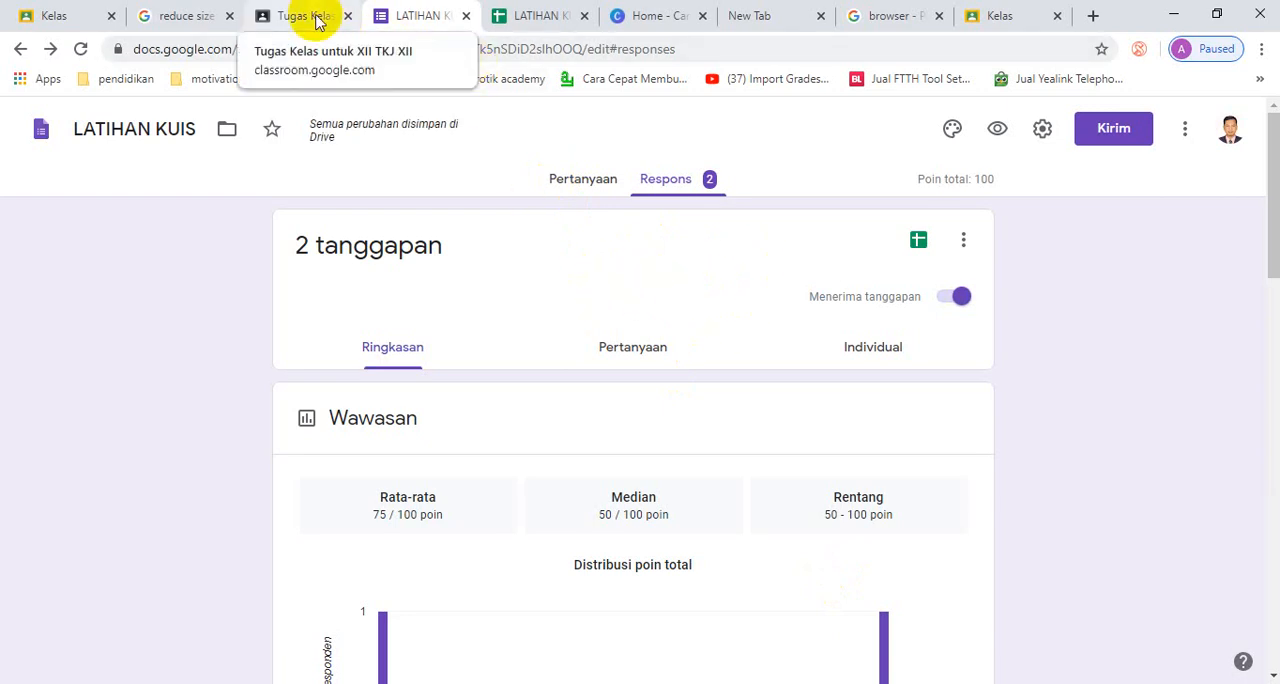
# - Switch to Google Classroom, reload the page and reopen the draft "Kuis materi pengenalan alat Output" to assign it to all XII TKJ students
pyautogui.click(314, 17)
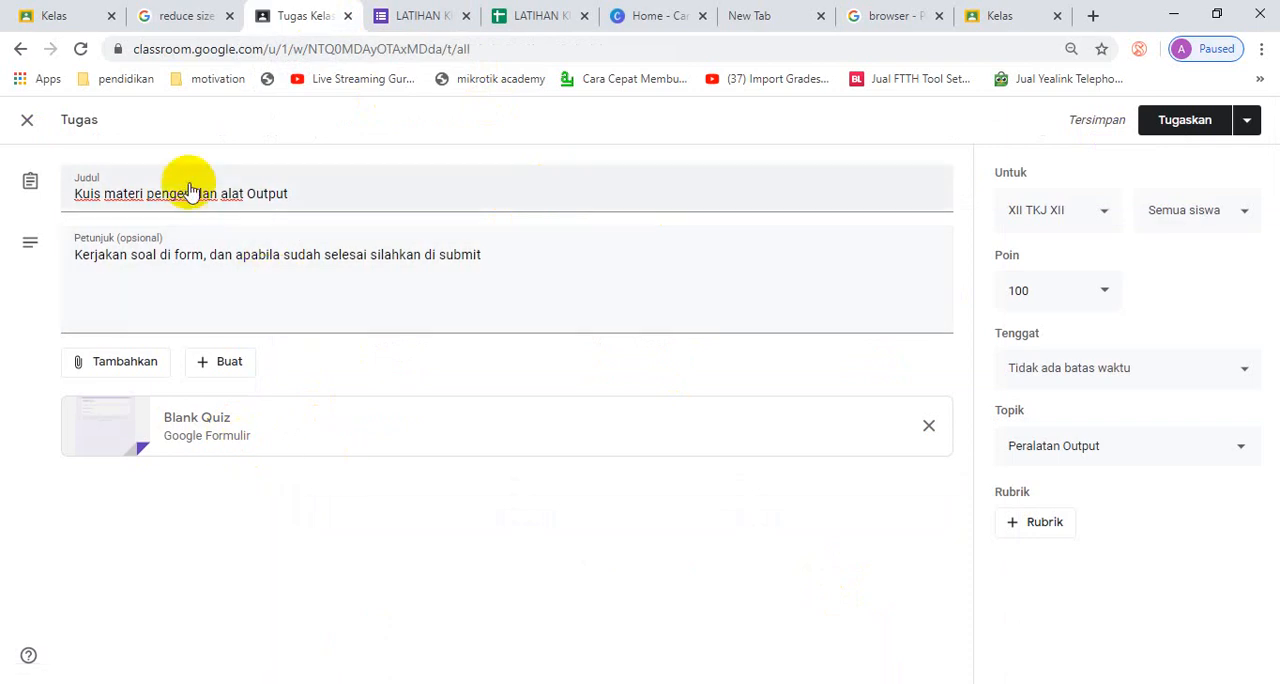
pyautogui.click(82, 50)
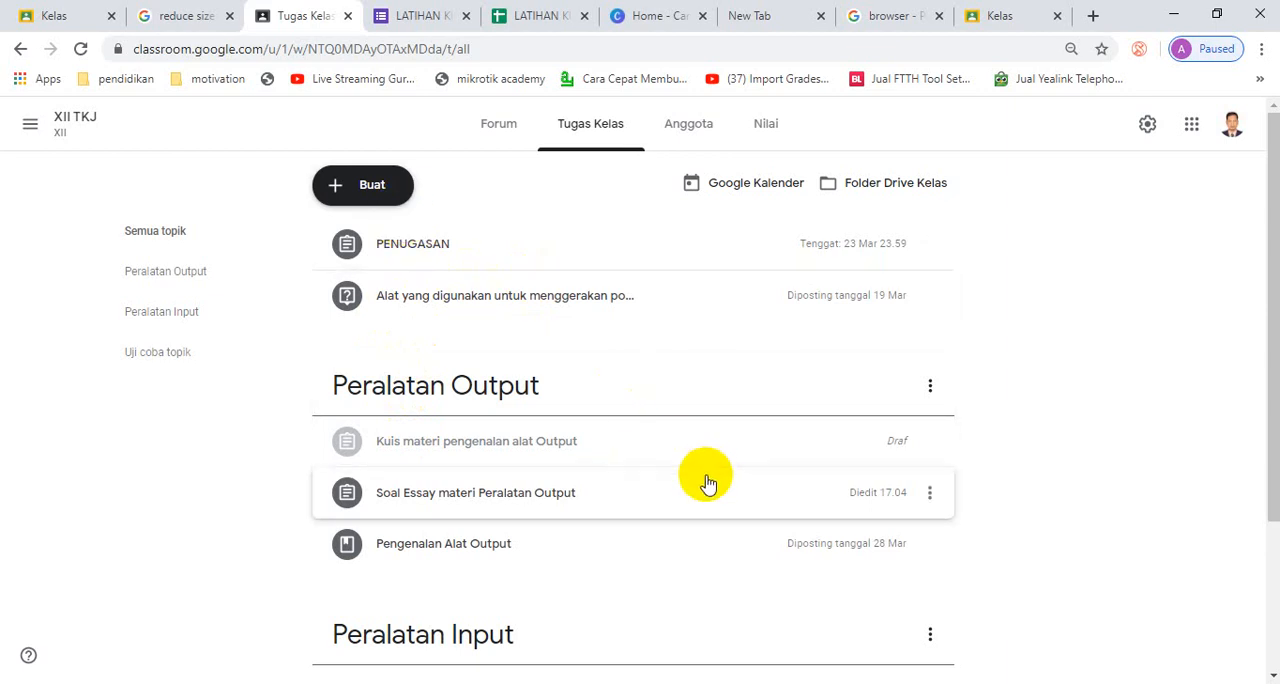
pyautogui.click(534, 450)
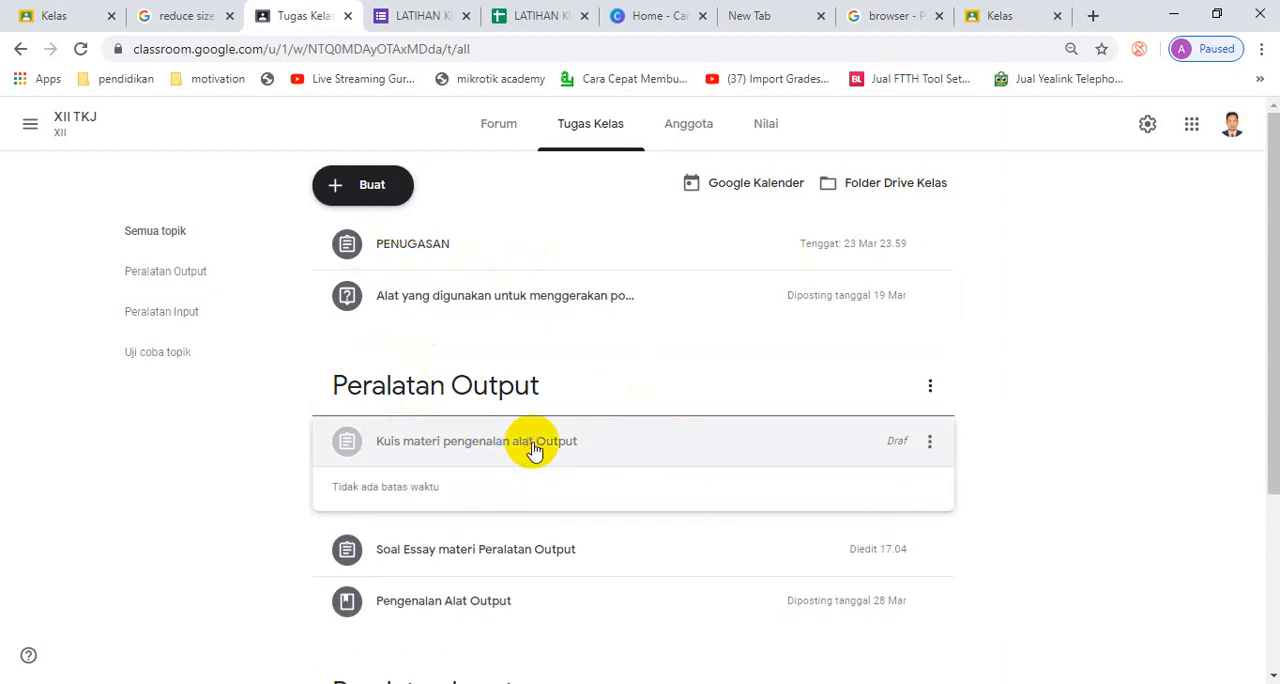
pyautogui.click(366, 562)
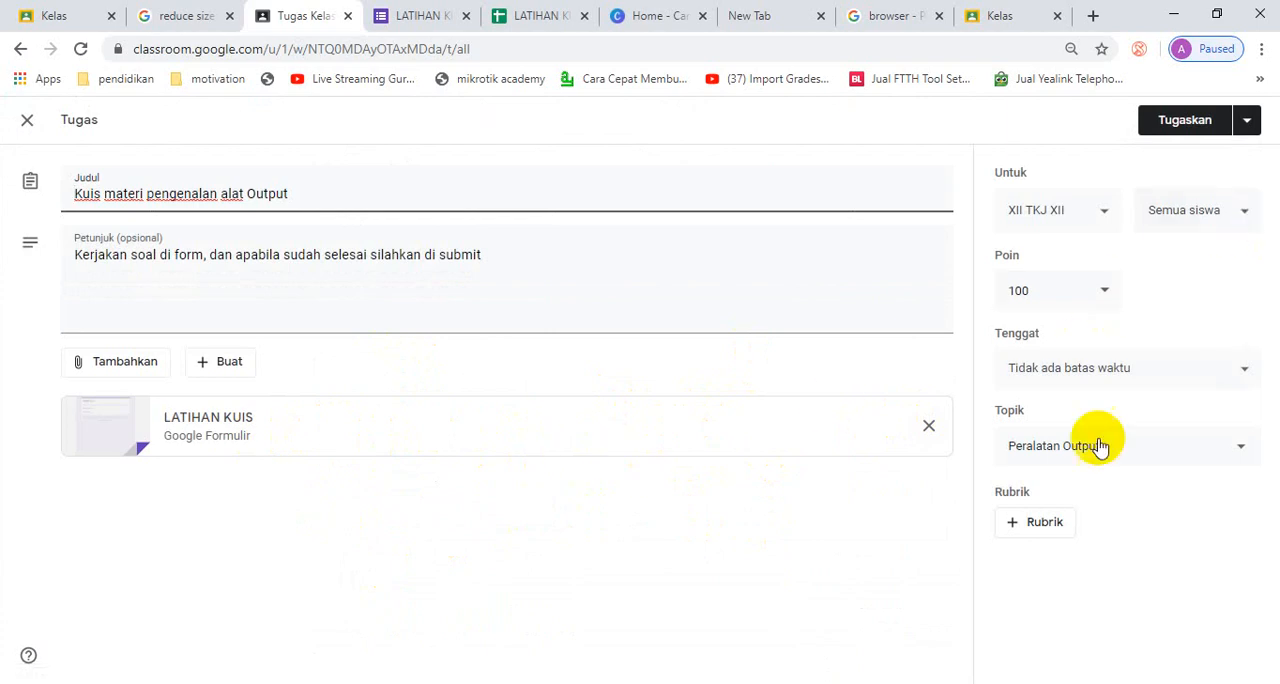
pyautogui.click(1166, 124)
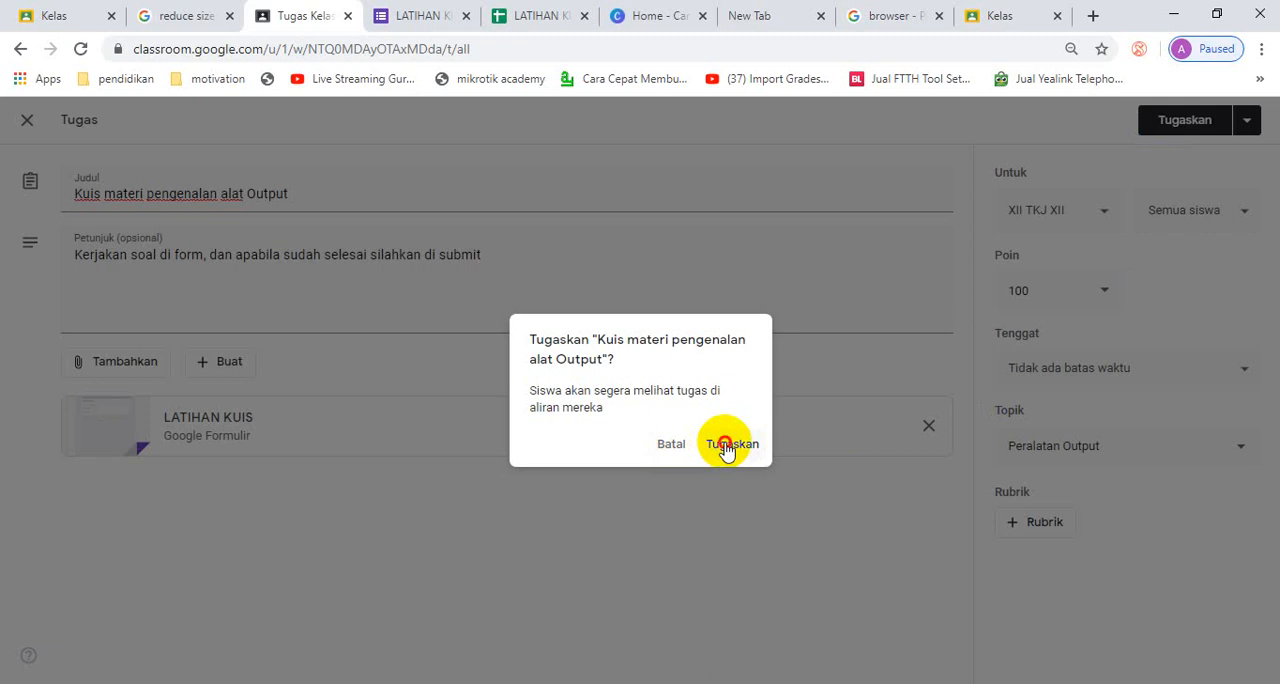
pyautogui.click(726, 446)
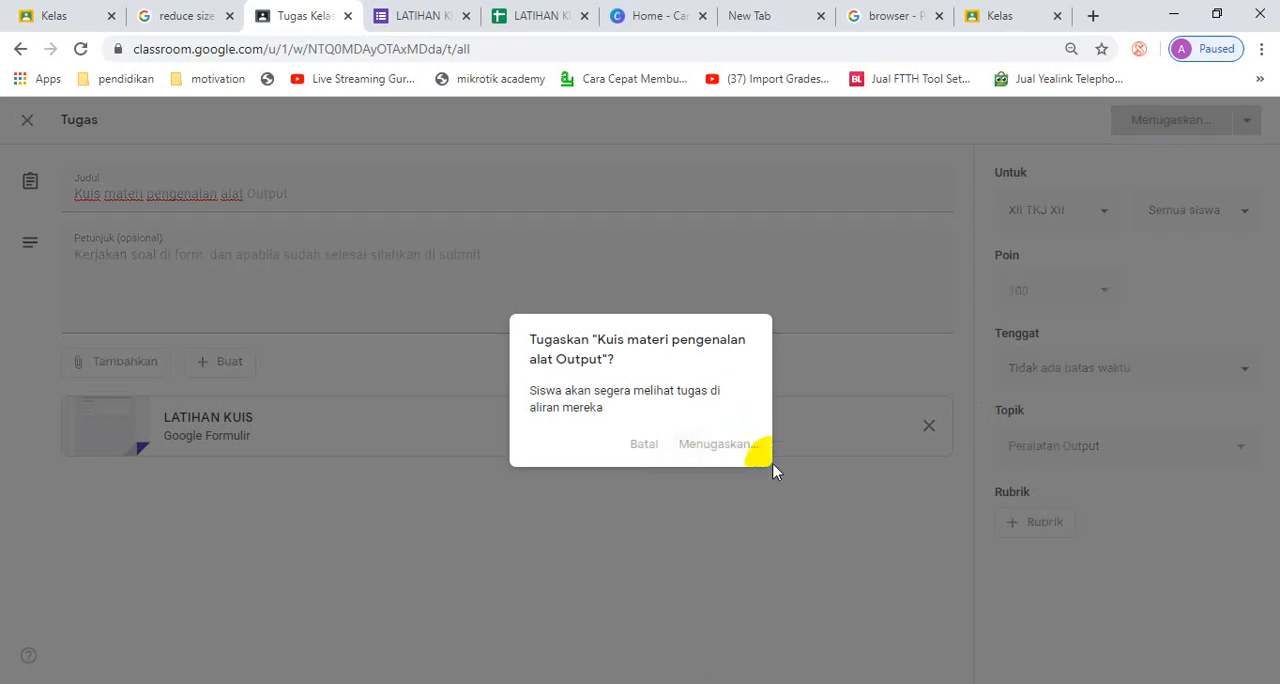